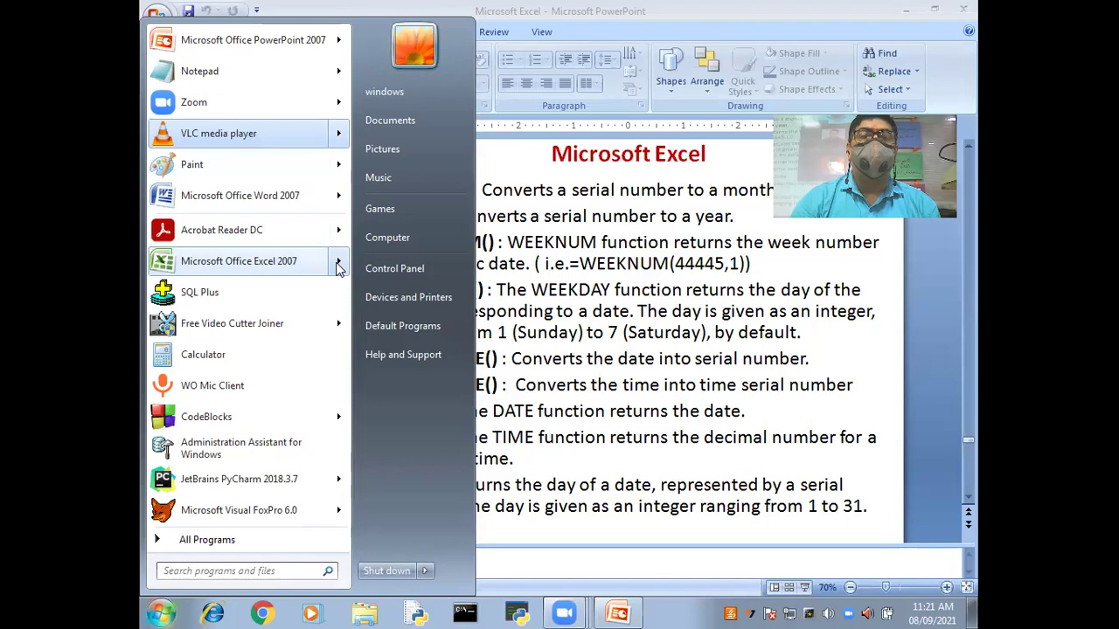
Open the recent workbook EXCERSIZE 1 in Excel and clear the cells C14:F15 below the marks table.
{"action": "left_click", "coordinate": [337, 267]}
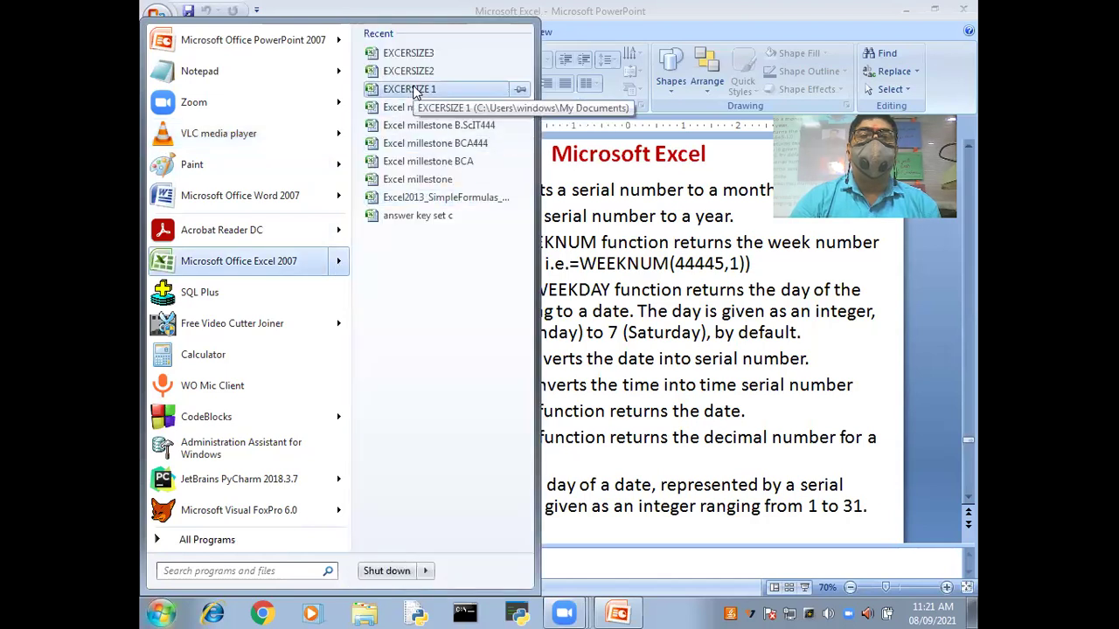
{"action": "left_click", "coordinate": [411, 89]}
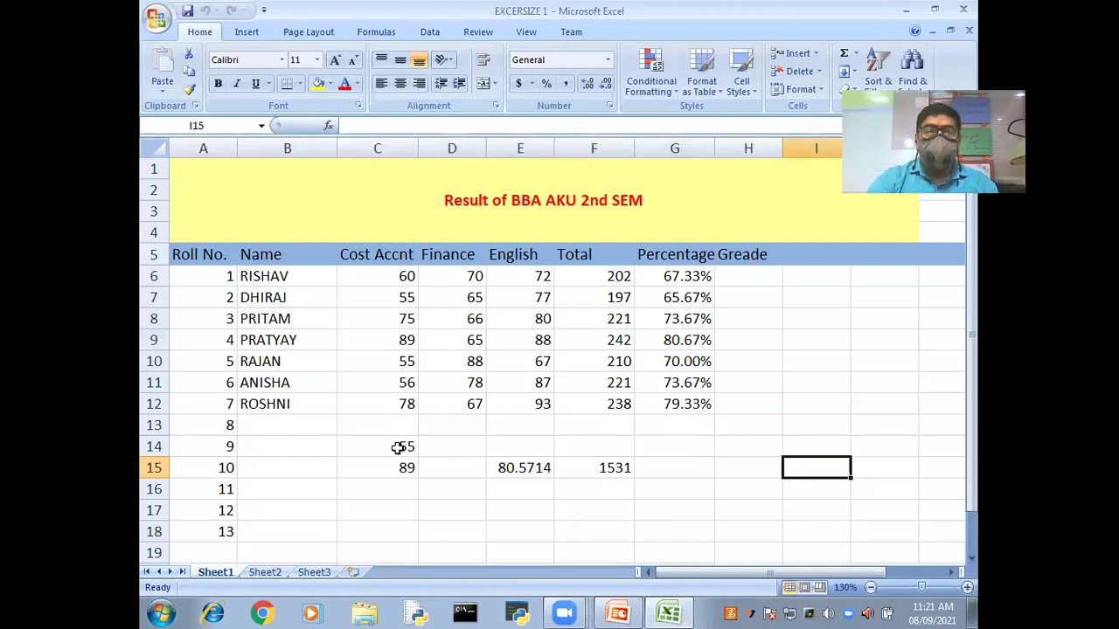
{"action": "left_click_drag", "start_coordinate": [376, 446], "coordinate": [594, 468]}
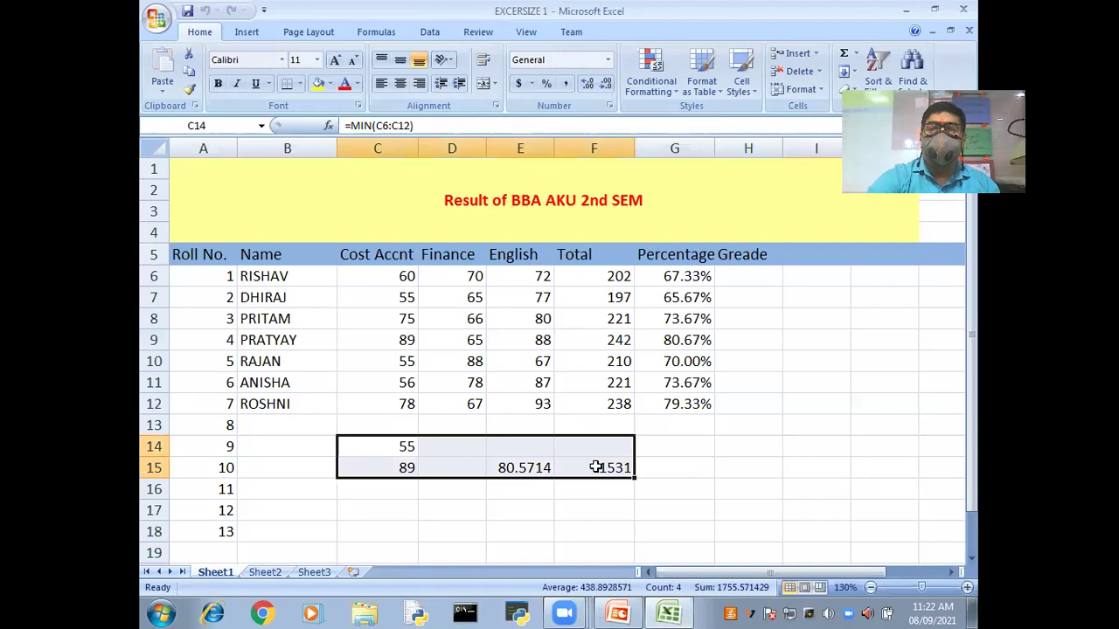
{"action": "key", "text": "Delete"}
{"action": "left_click", "coordinate": [732, 469]}
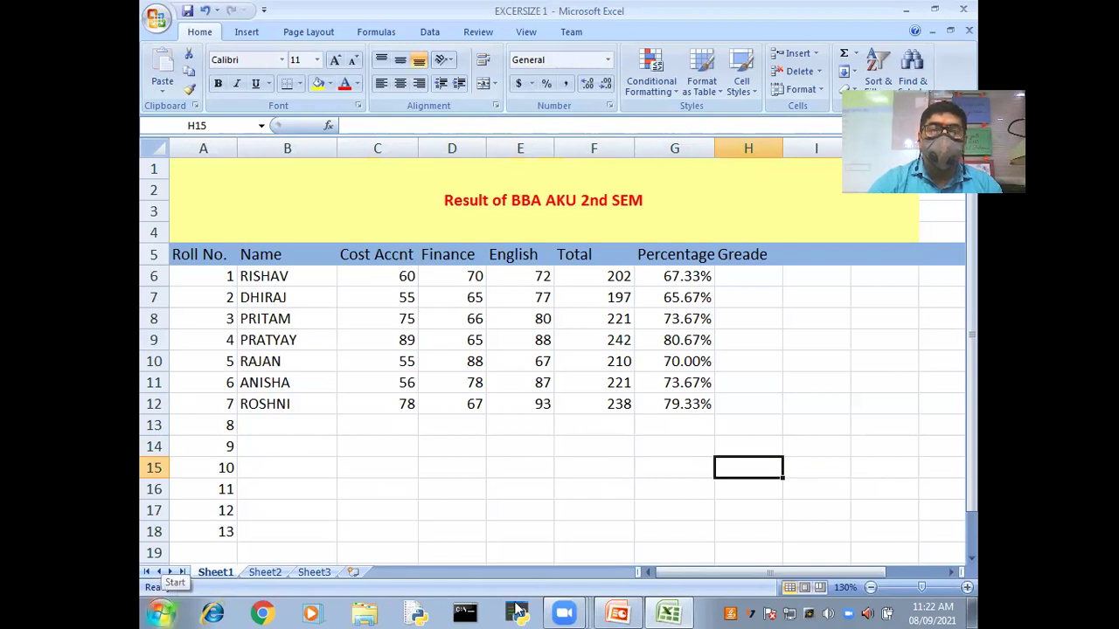
Open the recent workbooks EXCERSIZE2 and EXCERSIZE3, and switch back to EXCERSIZE 1.
{"action": "left_click", "coordinate": [156, 18]}
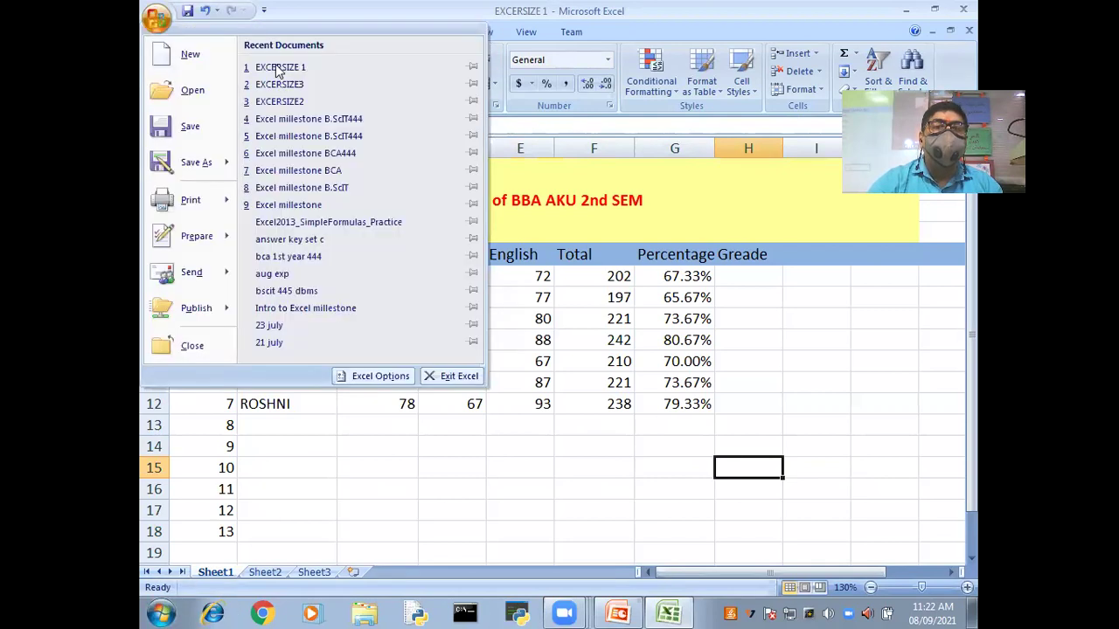
{"action": "left_click", "coordinate": [282, 101]}
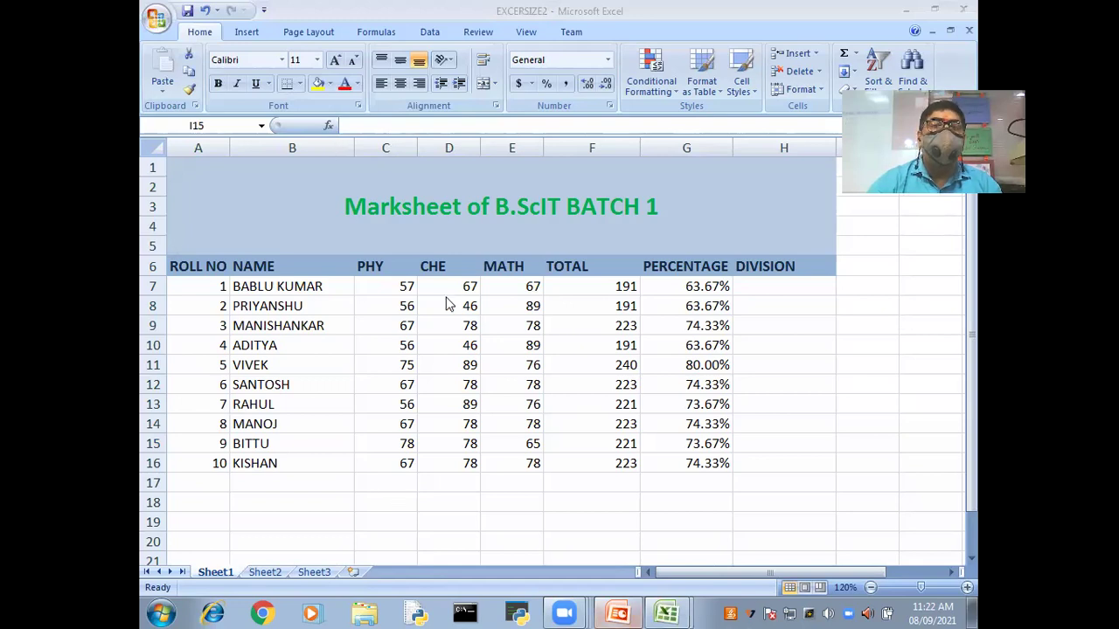
{"action": "key", "text": "alt+f"}
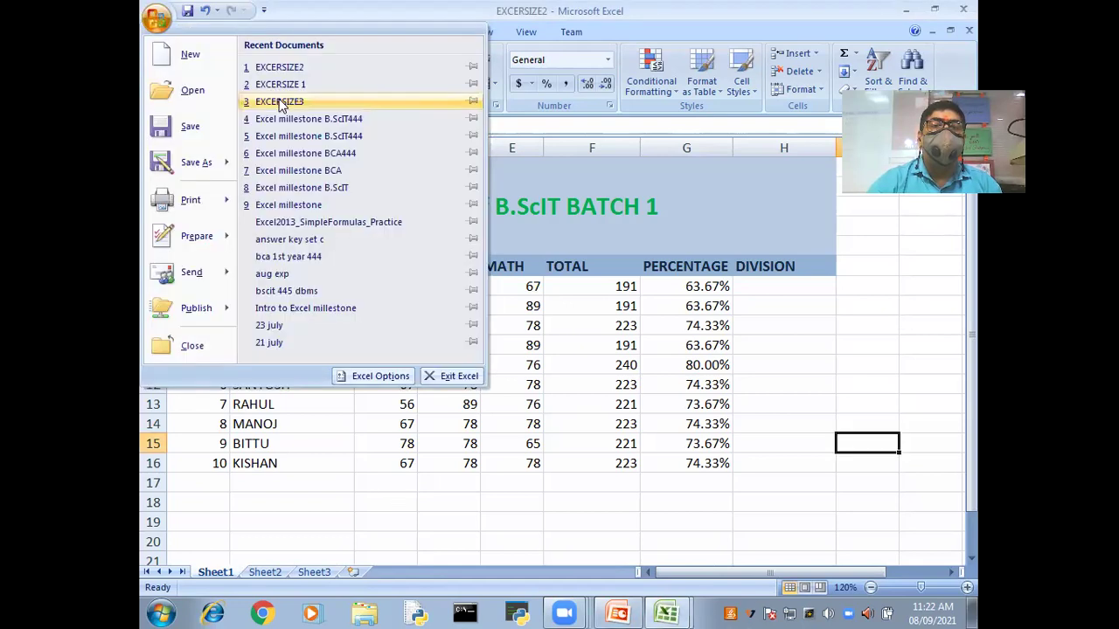
{"action": "left_click", "coordinate": [279, 102]}
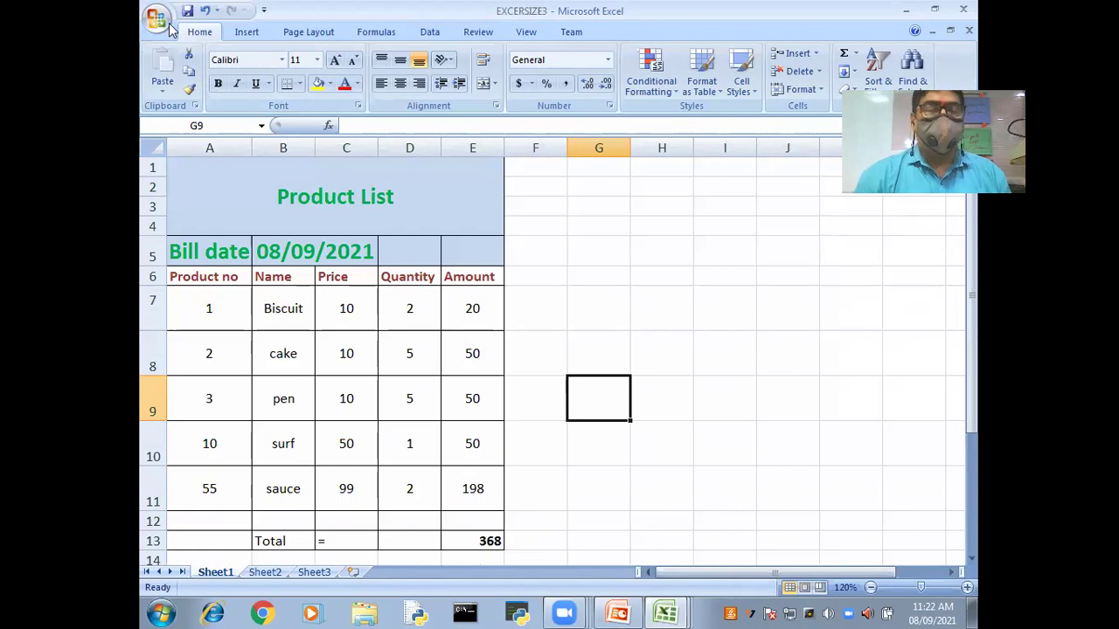
{"action": "mouse_move", "coordinate": [664, 612]}
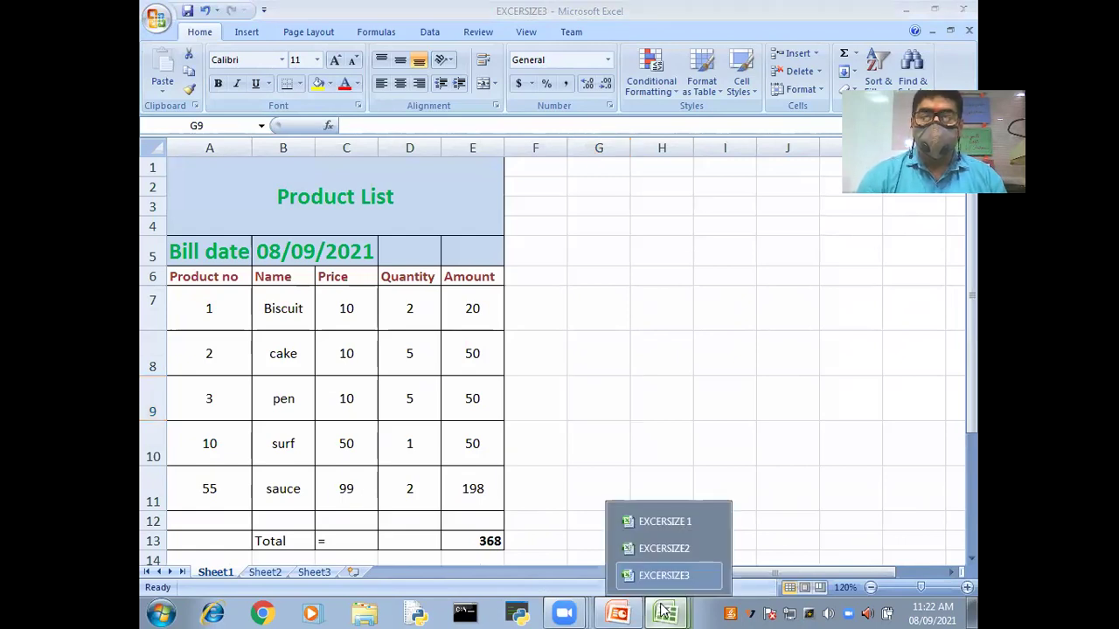
{"action": "left_click", "coordinate": [666, 520]}
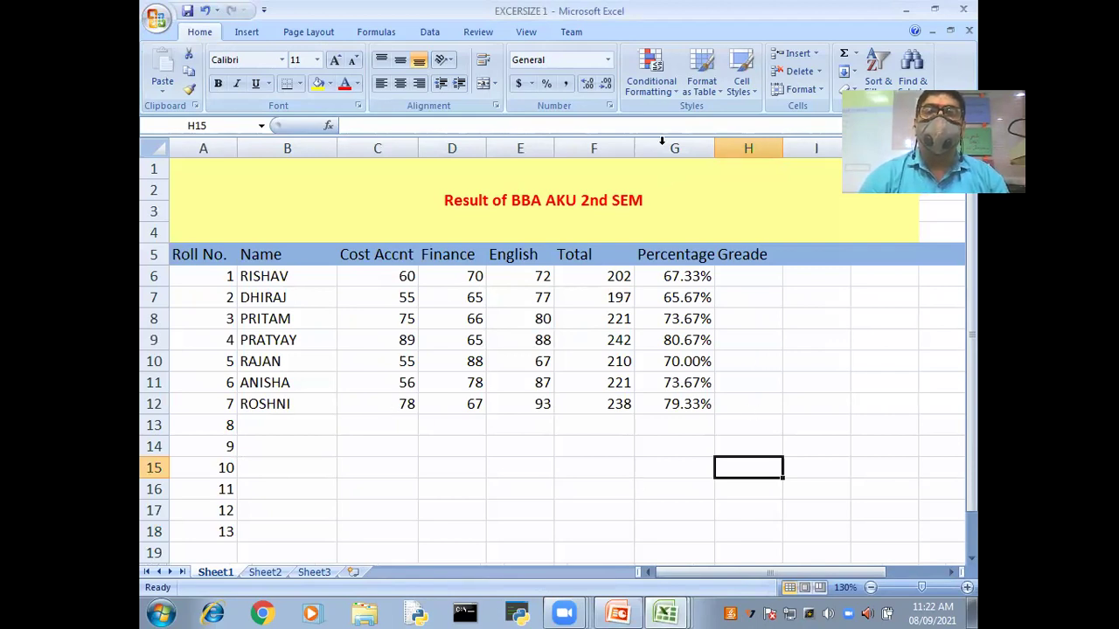
Enter the formula =SUM(C6:C12) in cell H13 to add up the Cost Accnt marks.
{"action": "left_click", "coordinate": [754, 421]}
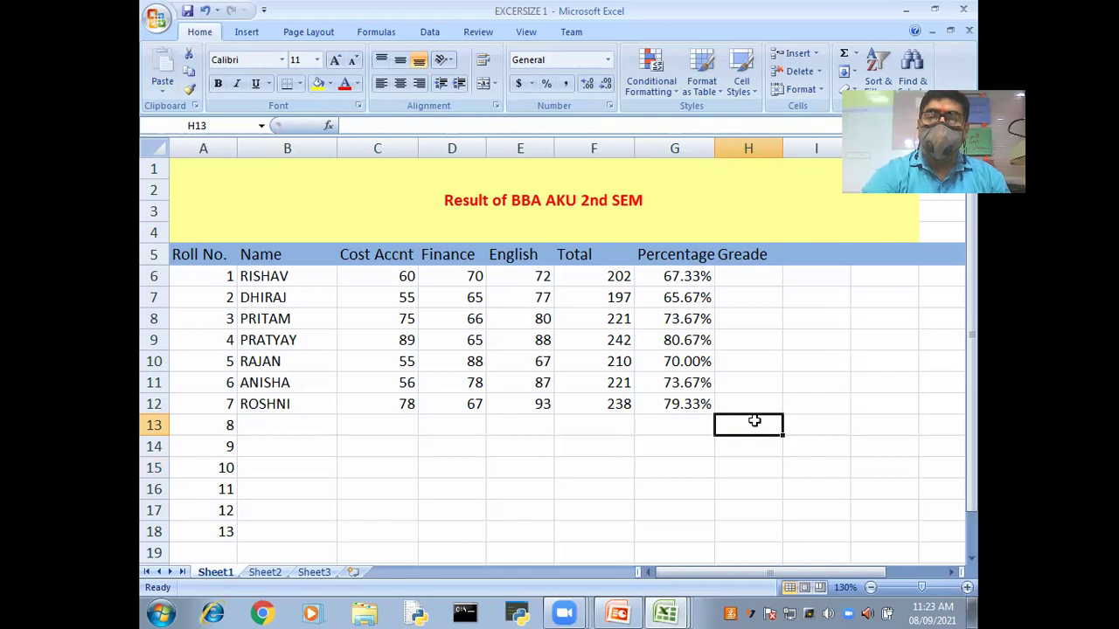
{"action": "type", "text": "="}
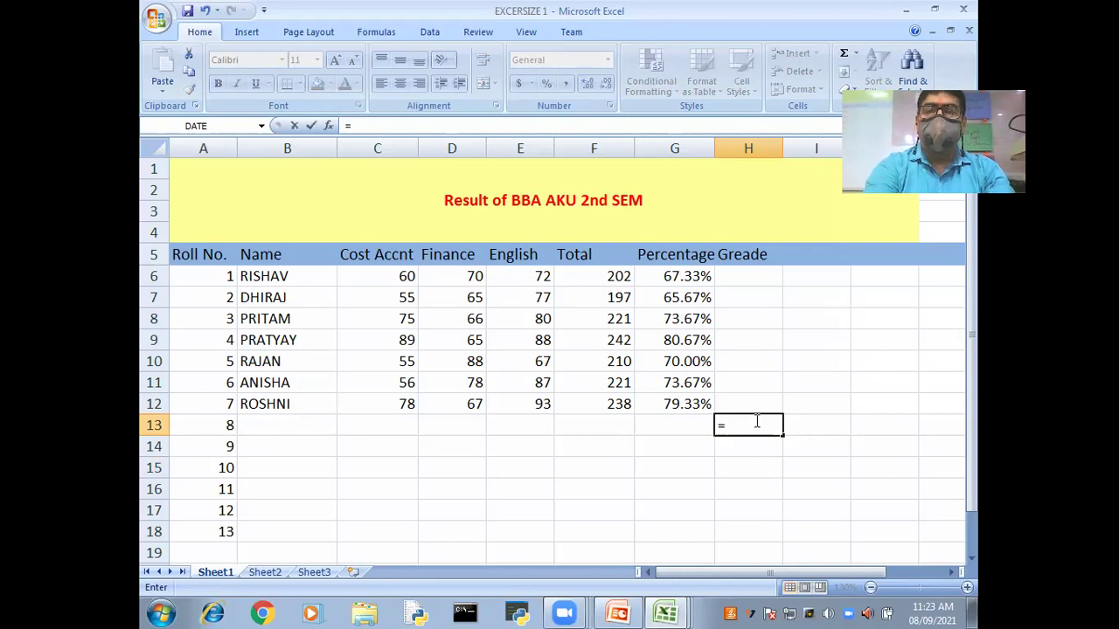
{"action": "left_click", "coordinate": [608, 238]}
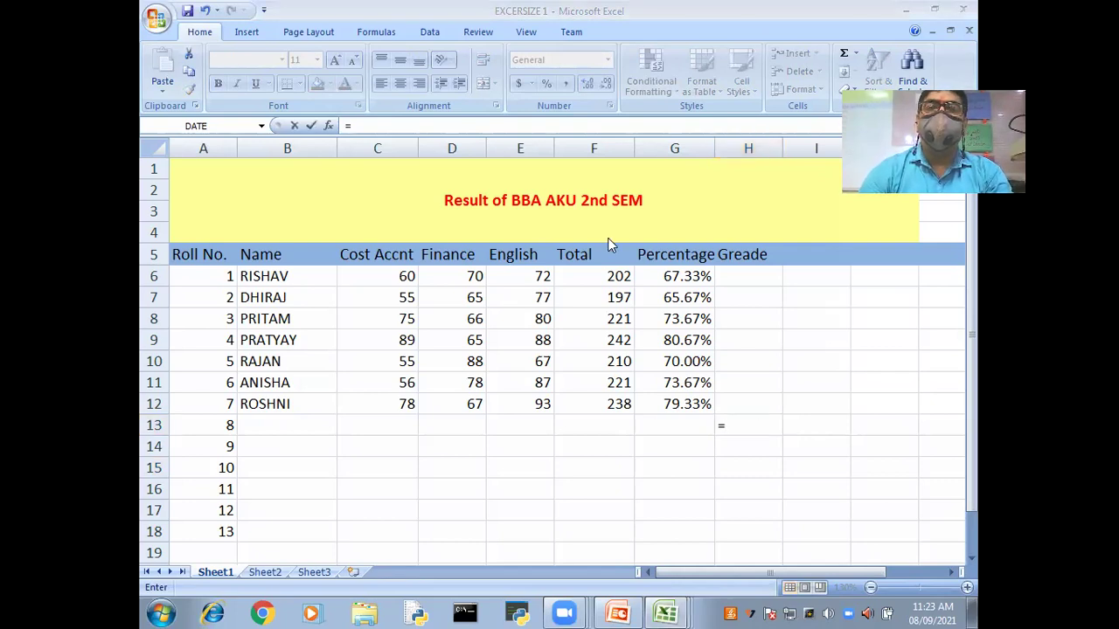
{"action": "left_click", "coordinate": [752, 419]}
{"action": "type", "text": "SUM"}
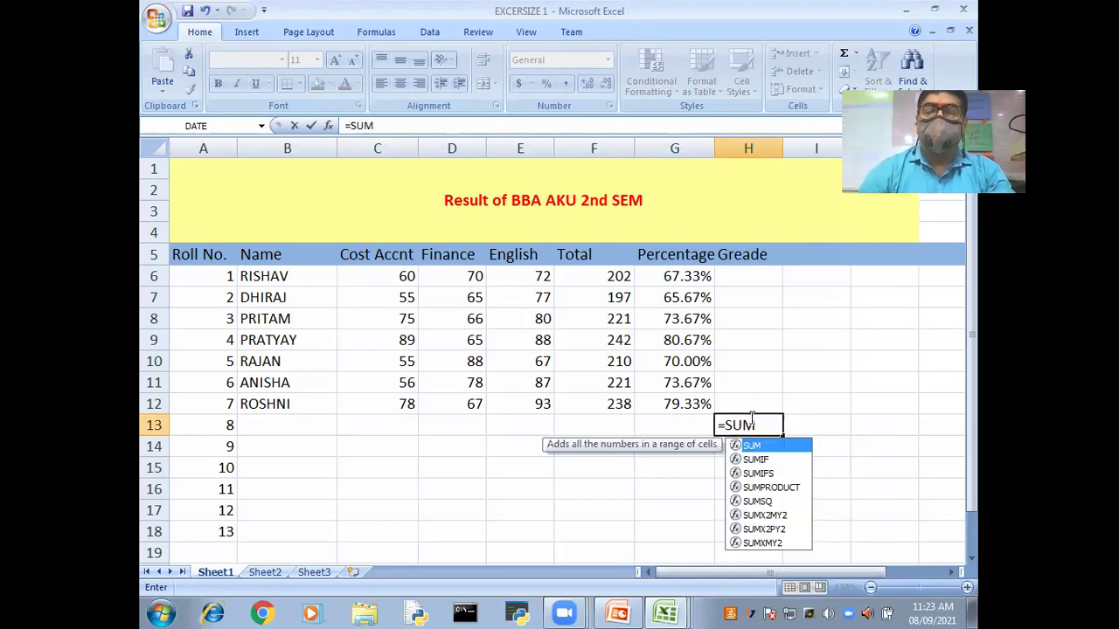
{"action": "type", "text": "("}
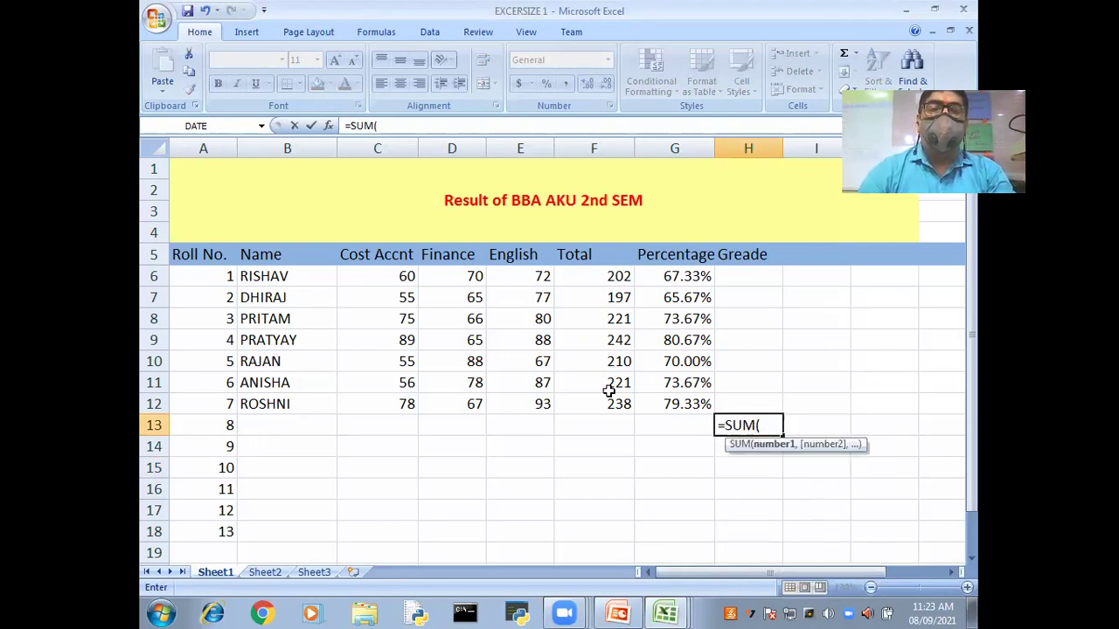
{"action": "left_click", "coordinate": [394, 277]}
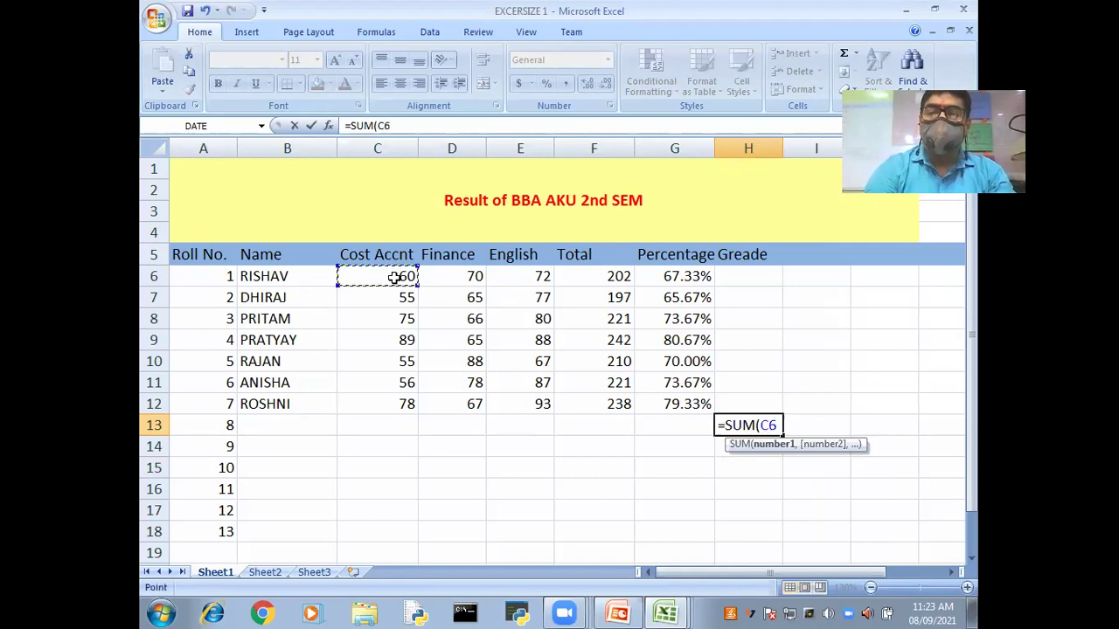
{"action": "key", "text": "F8"}
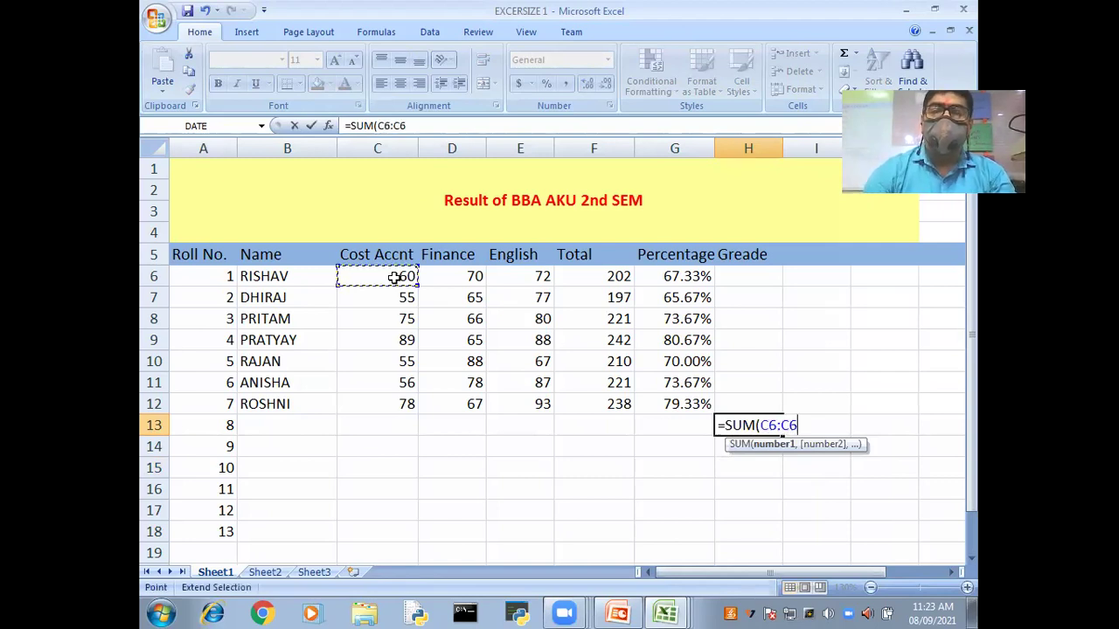
{"action": "left_click", "coordinate": [384, 409]}
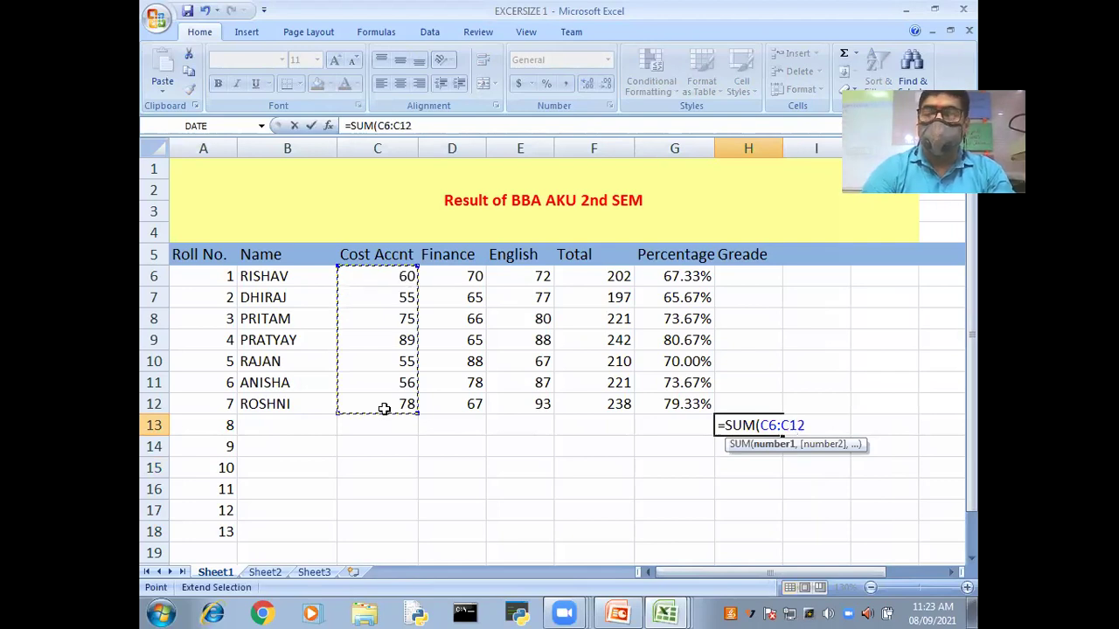
{"action": "type", "text": ")"}
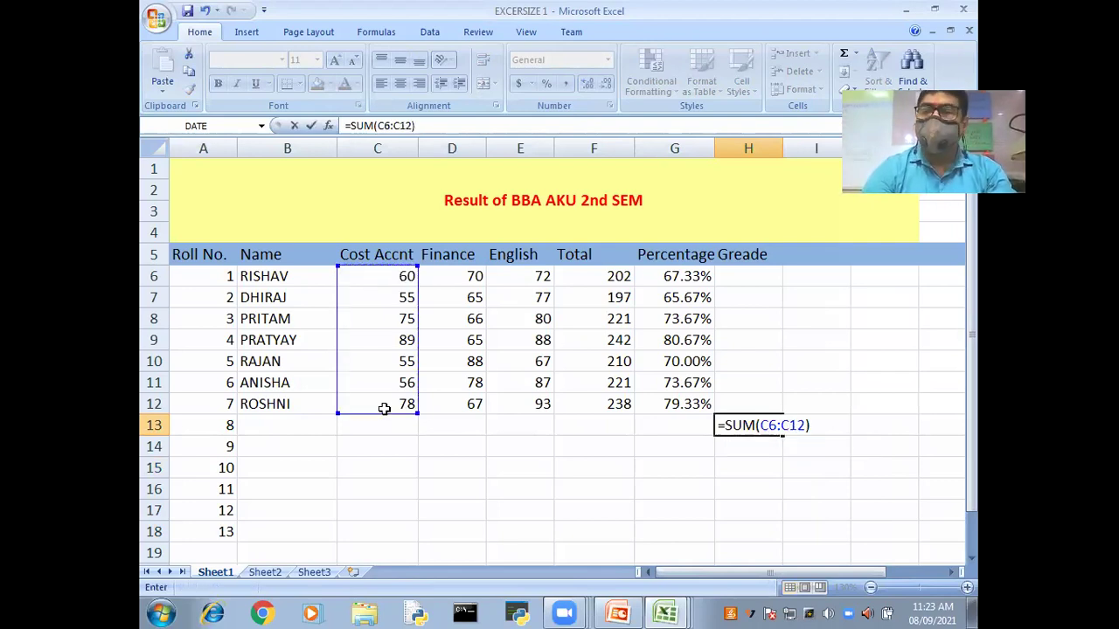
{"action": "key", "text": "Return"}
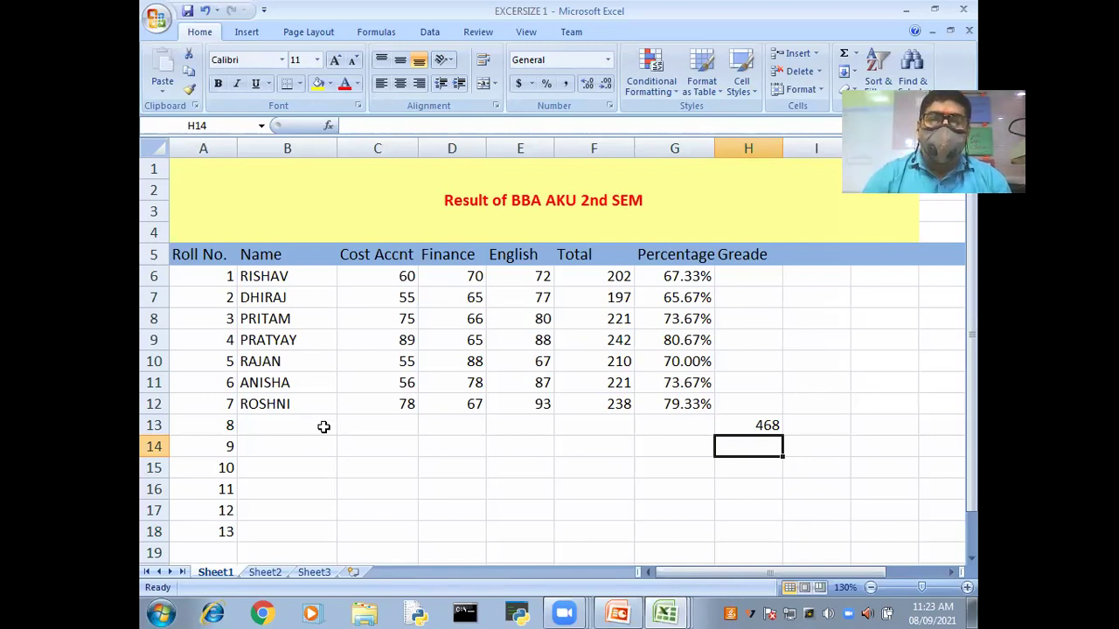
Enter 45 in cell C13 as a trial Cost Accnt mark, and clear that cell again.
{"action": "left_click", "coordinate": [389, 424]}
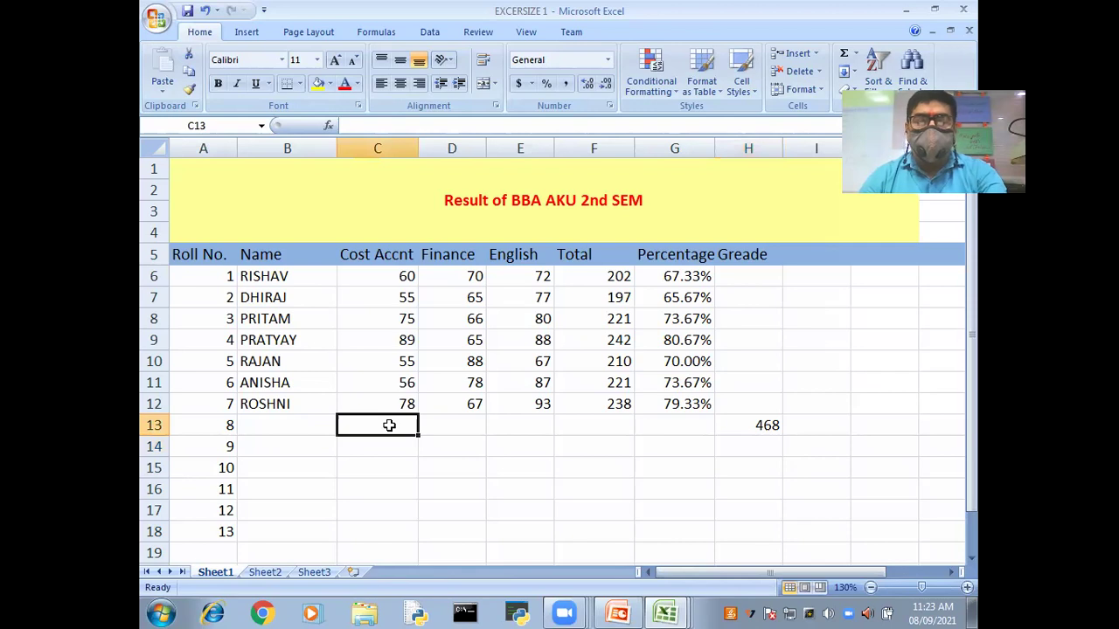
{"action": "type", "text": "45"}
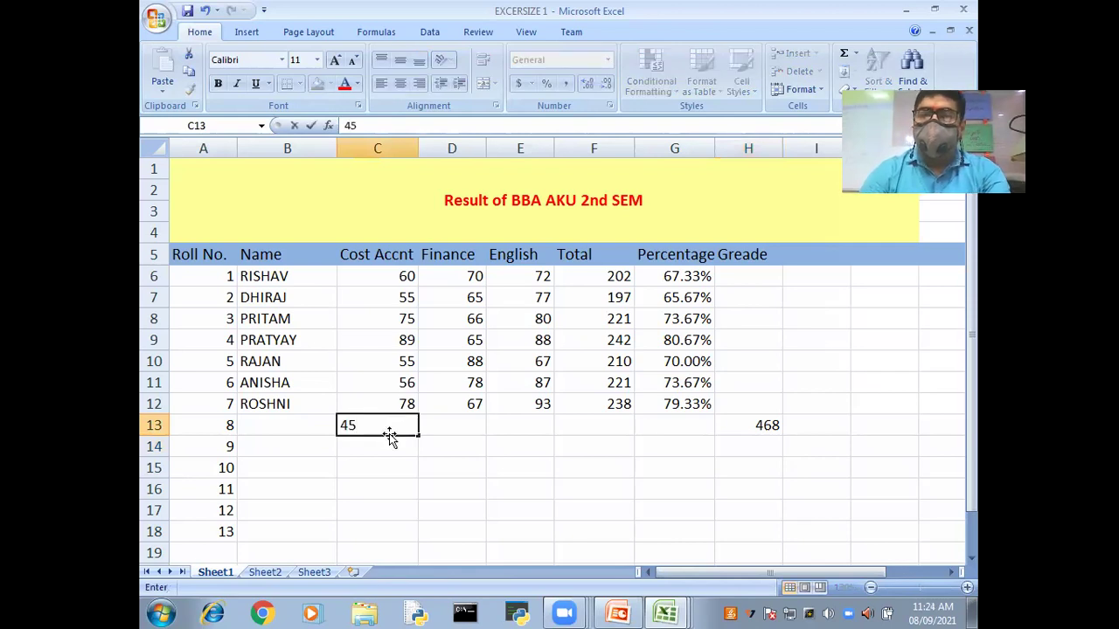
{"action": "key", "text": "Return"}
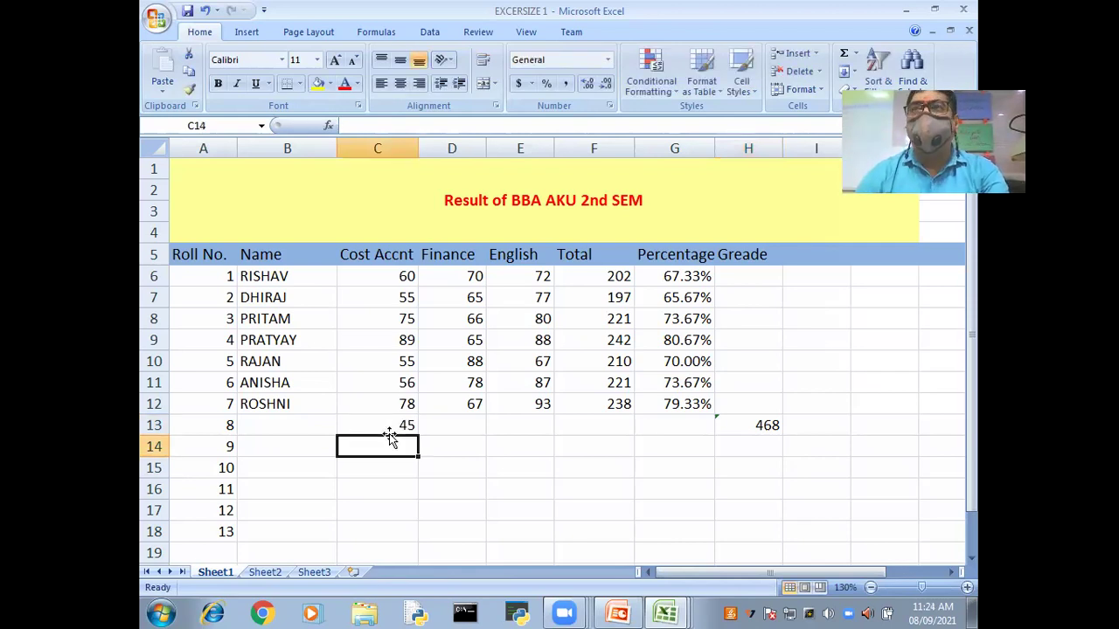
{"action": "left_click", "coordinate": [398, 427]}
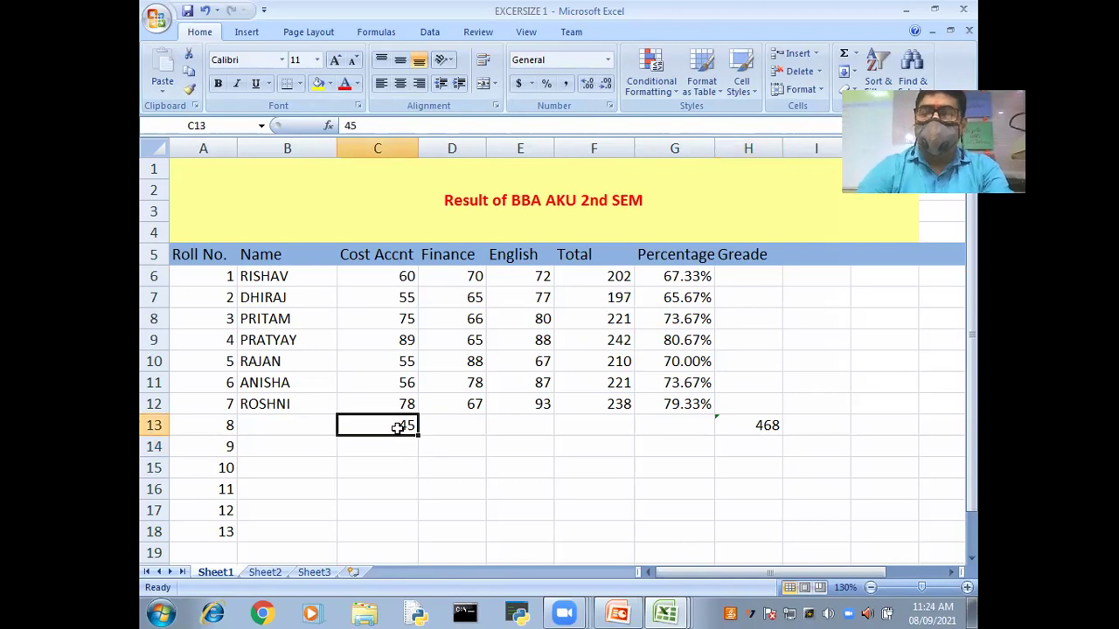
{"action": "key", "text": "Delete"}
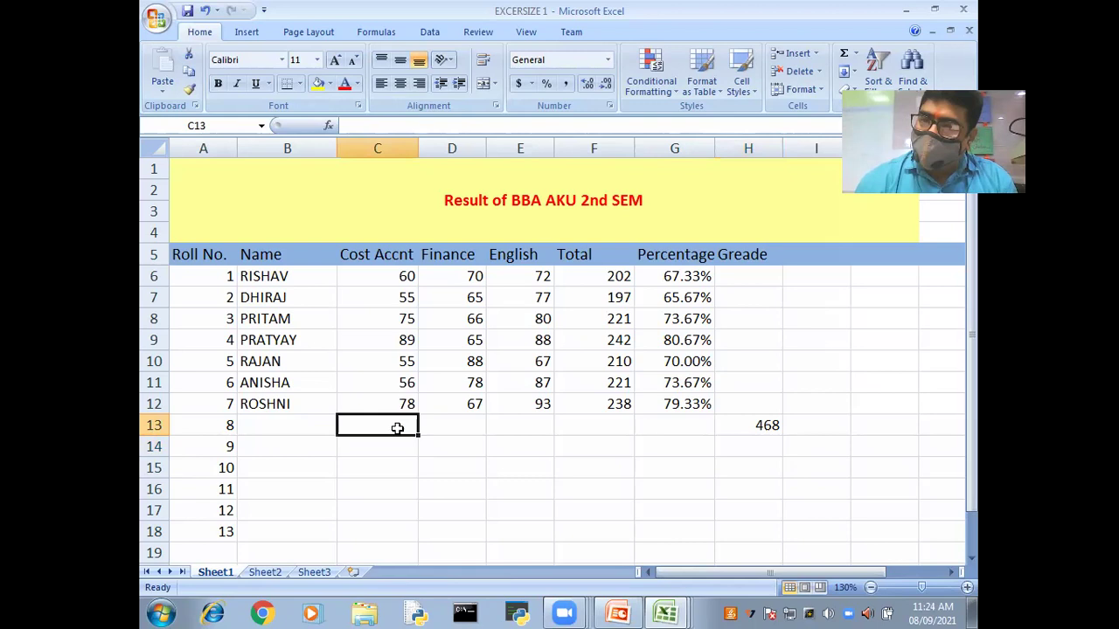
Enter the formula =SUM(C:C) in cell H15 to add up the whole Cost Accnt column, and select that cell.
{"action": "left_click", "coordinate": [728, 470]}
{"action": "type", "text": "="}
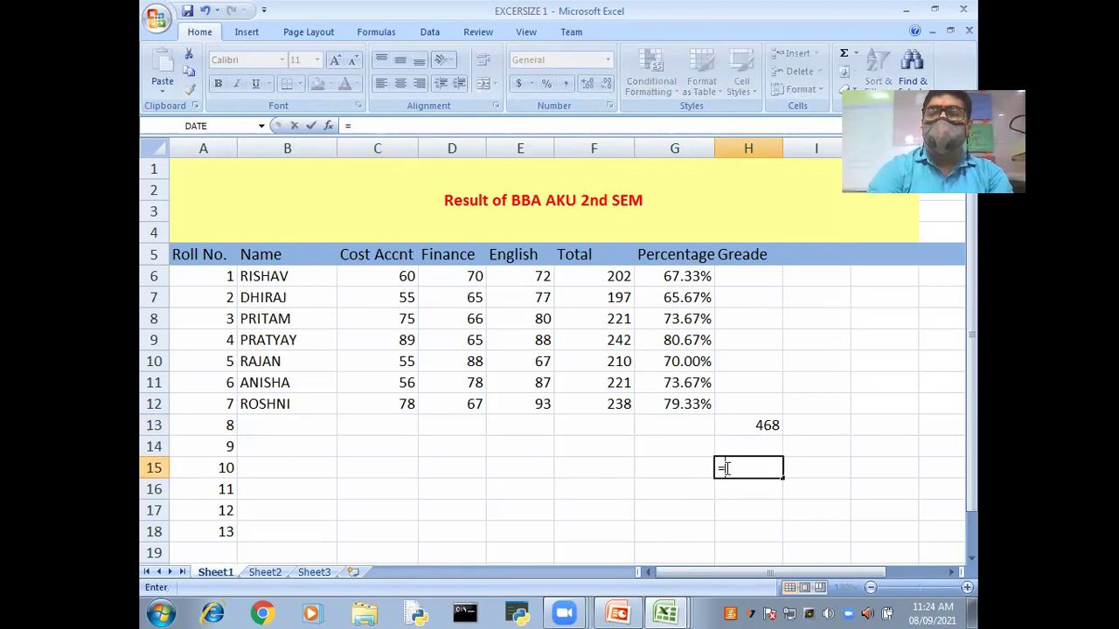
{"action": "type", "text": "SUM"}
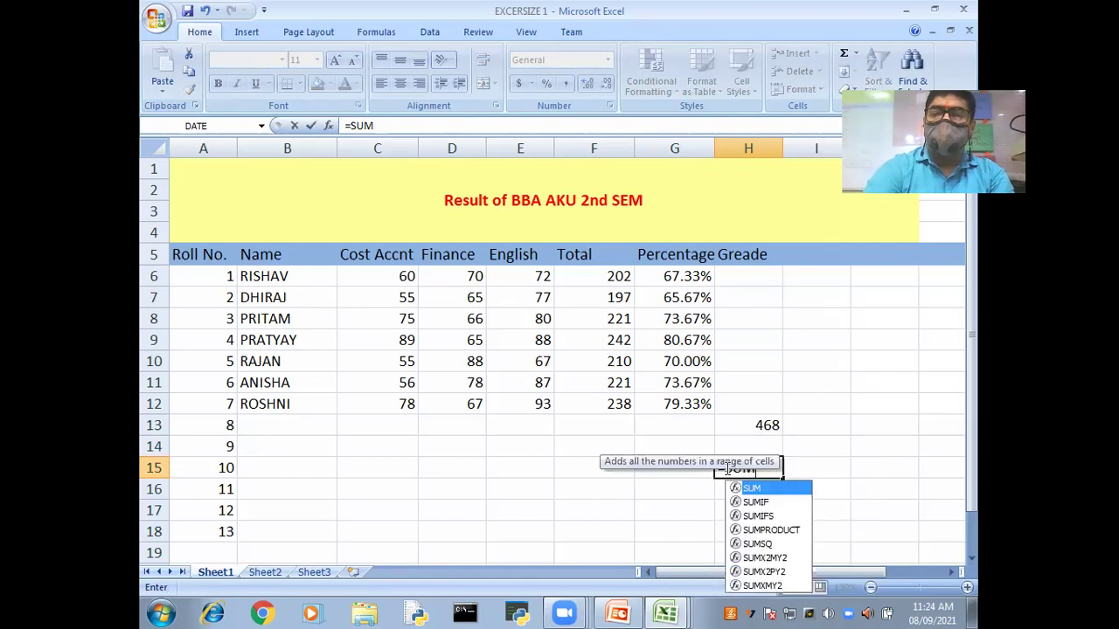
{"action": "type", "text": "("}
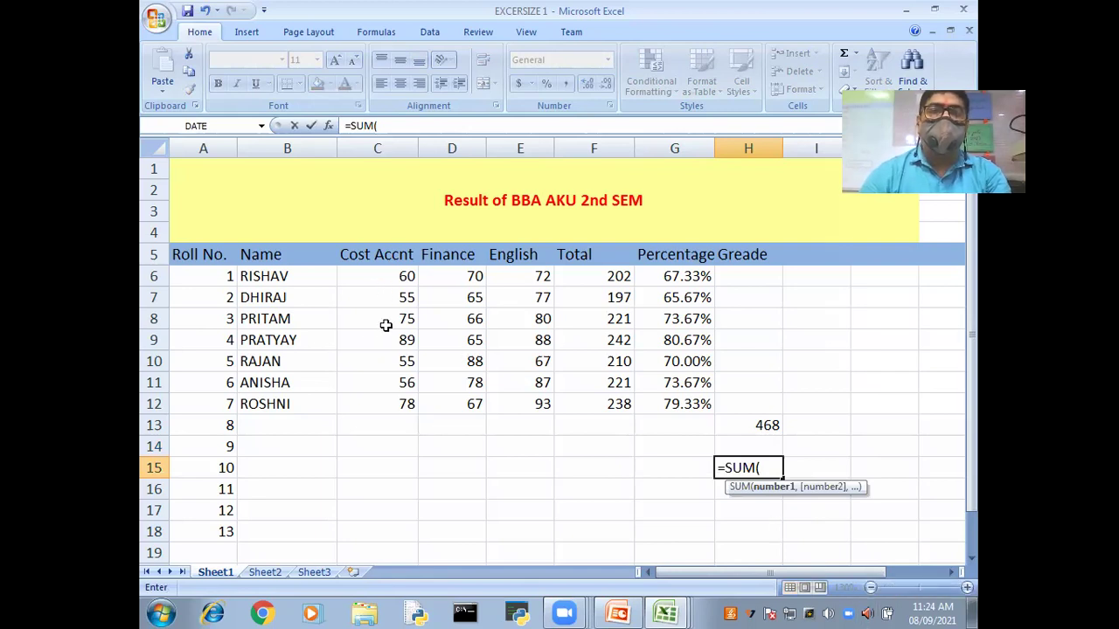
{"action": "left_click", "coordinate": [369, 144]}
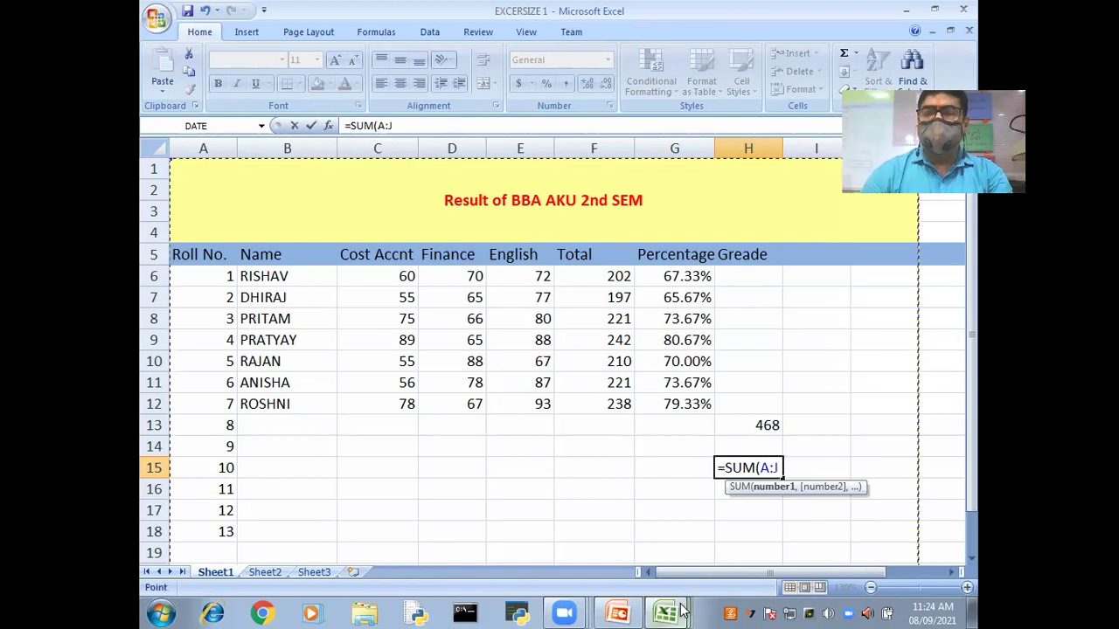
{"action": "mouse_move", "coordinate": [683, 611]}
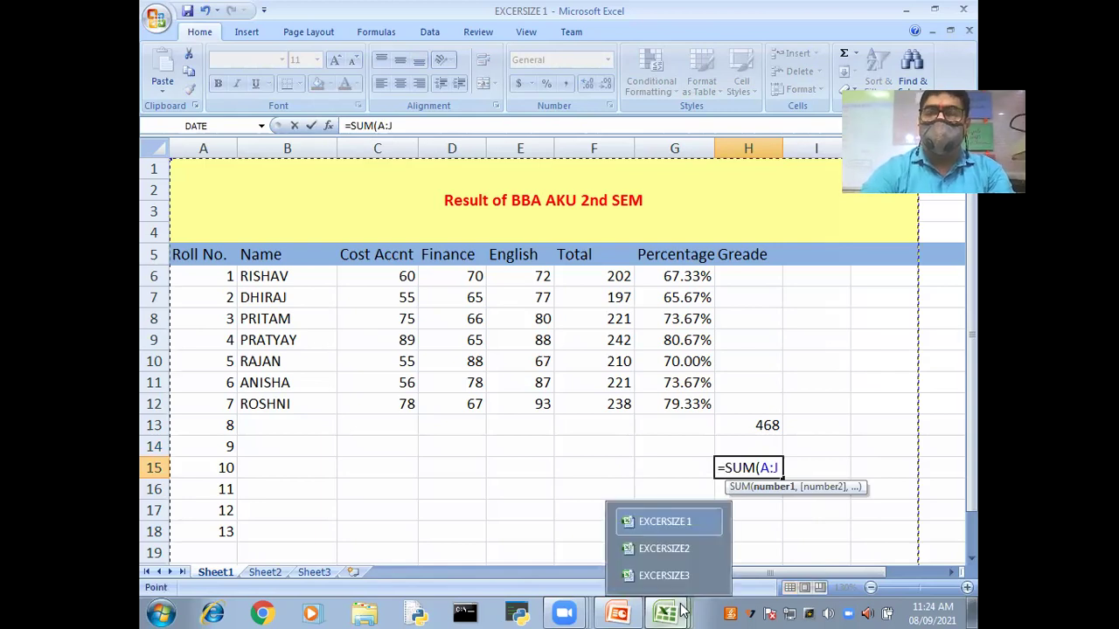
{"action": "key", "text": "BackSpace"}
{"action": "key", "text": "BackSpace"}
{"action": "key", "text": "BackSpace"}
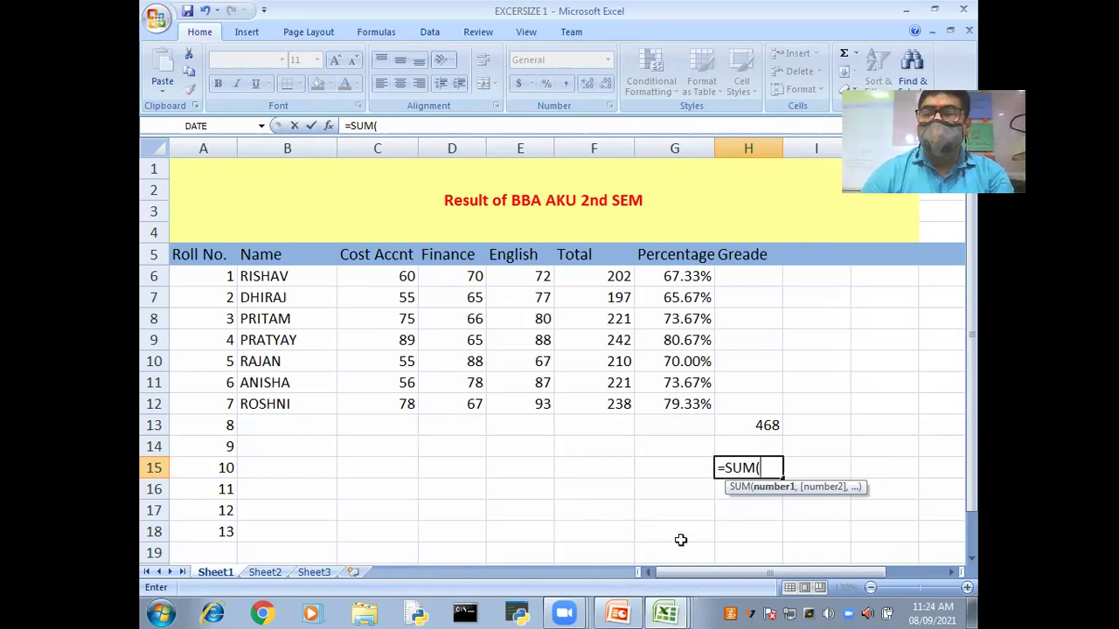
{"action": "type", "text": "C:"}
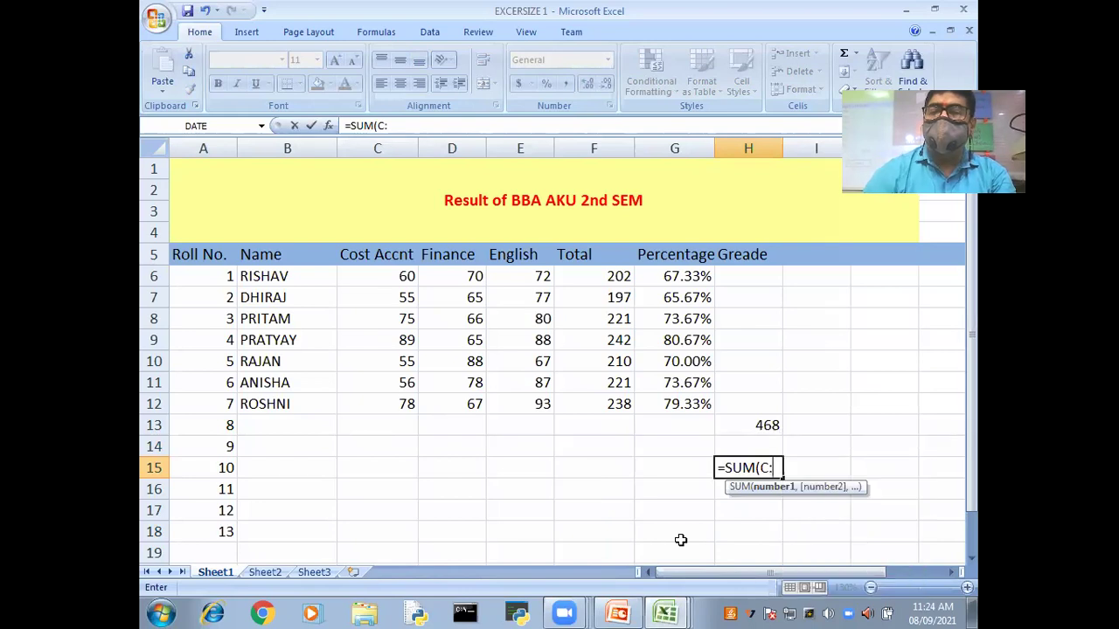
{"action": "type", "text": "C"}
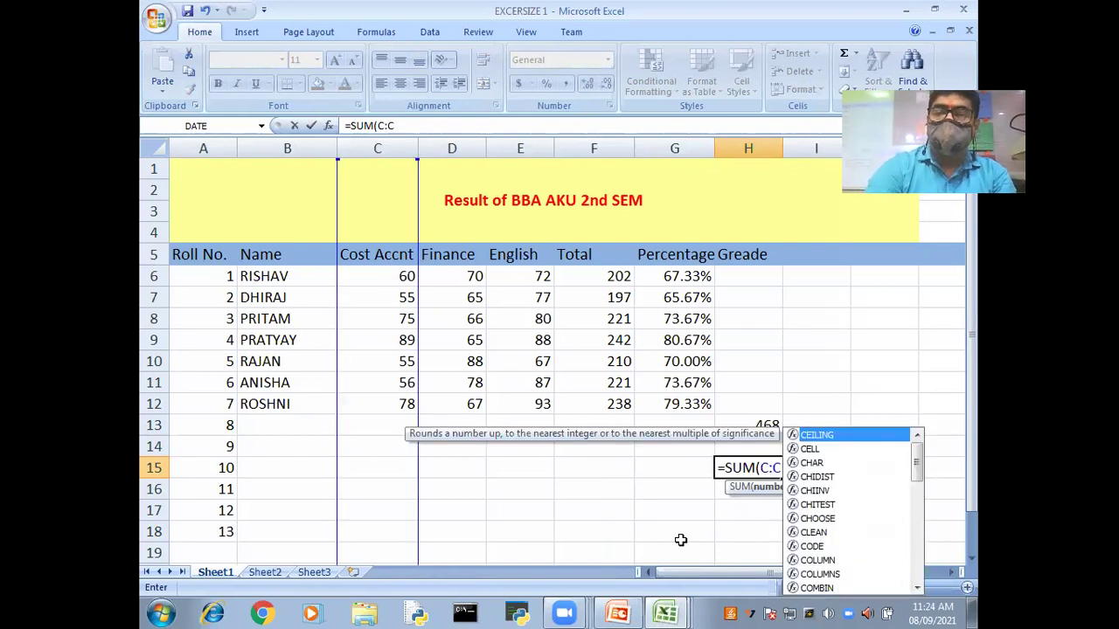
{"action": "key", "text": "Return"}
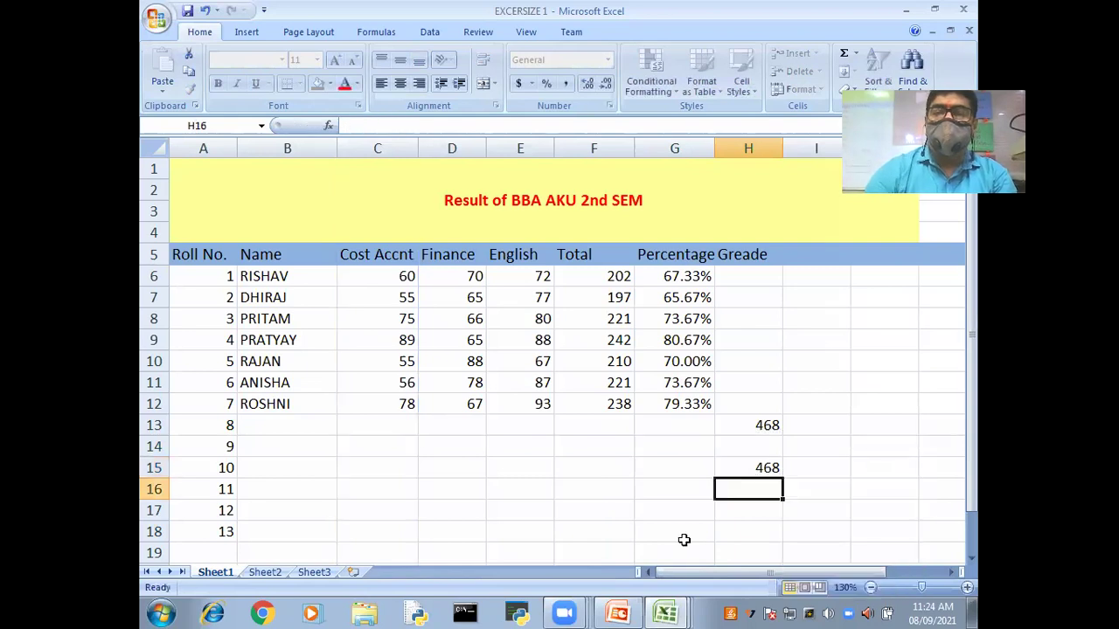
{"action": "left_click", "coordinate": [766, 467]}
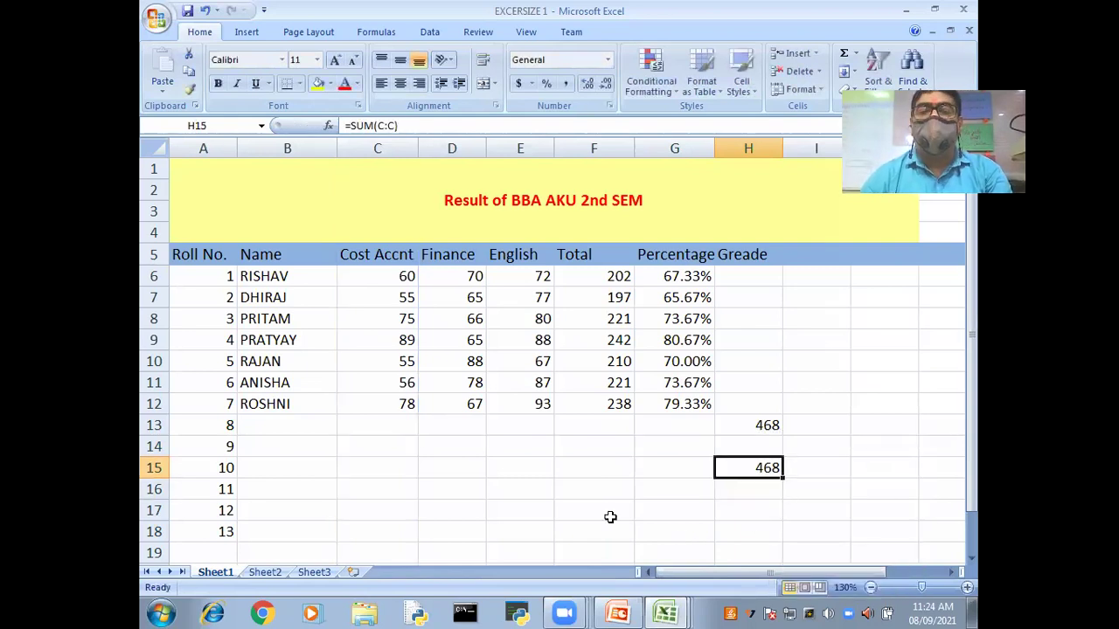
Add trial Cost Accnt marks below the list: 100 in cell C13 and 200 in cell C14.
{"action": "left_click", "coordinate": [402, 425]}
{"action": "type", "text": "1"}
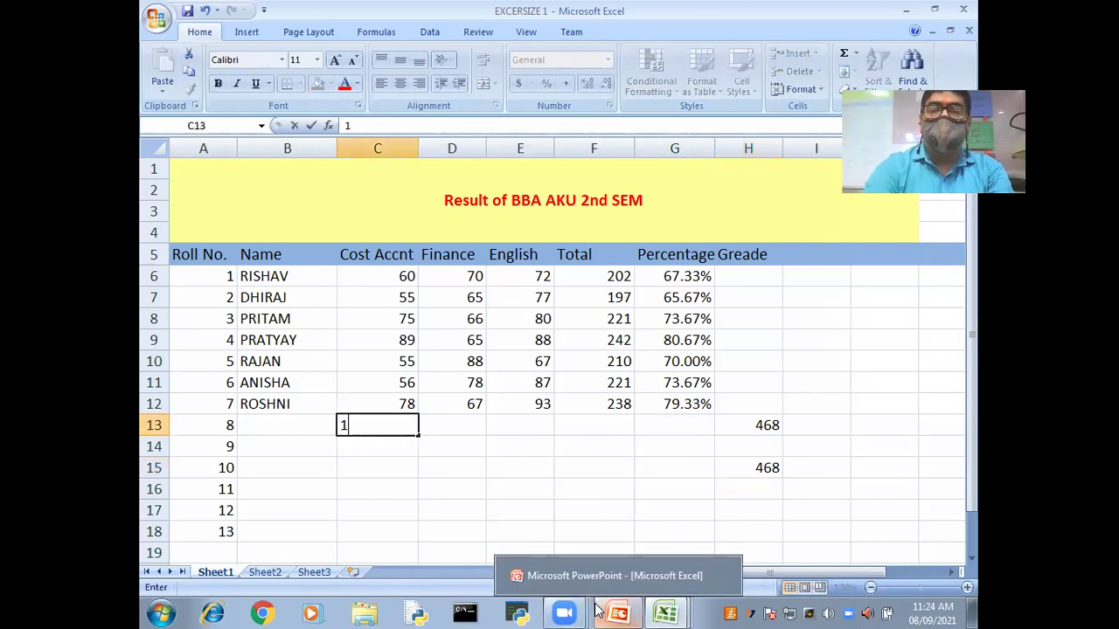
{"action": "type", "text": "00"}
{"action": "mouse_move", "coordinate": [599, 612]}
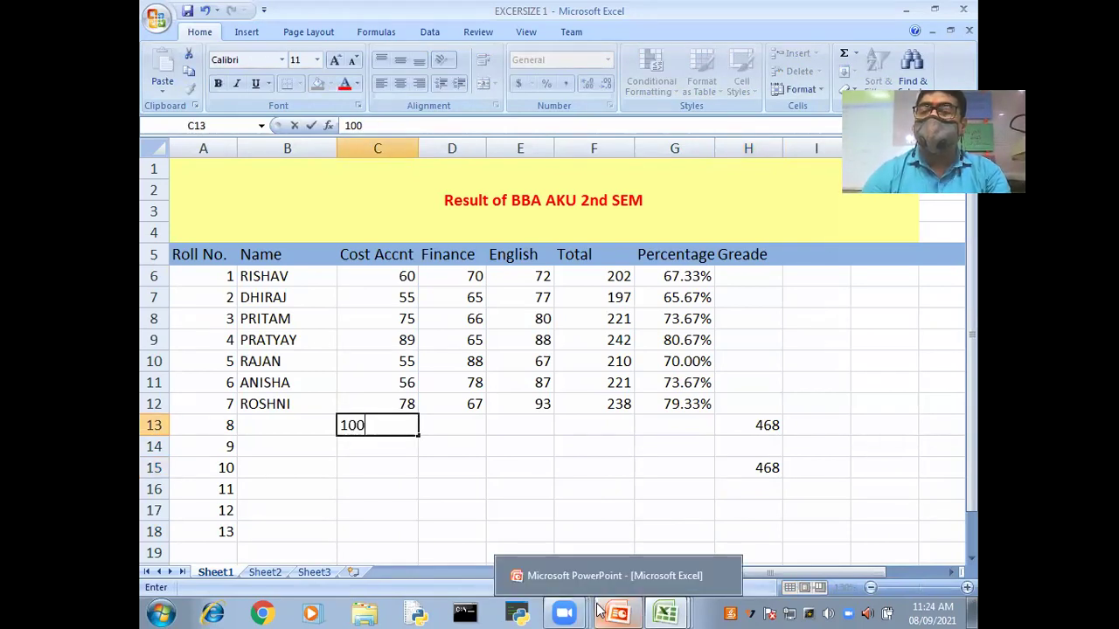
{"action": "key", "text": "Return"}
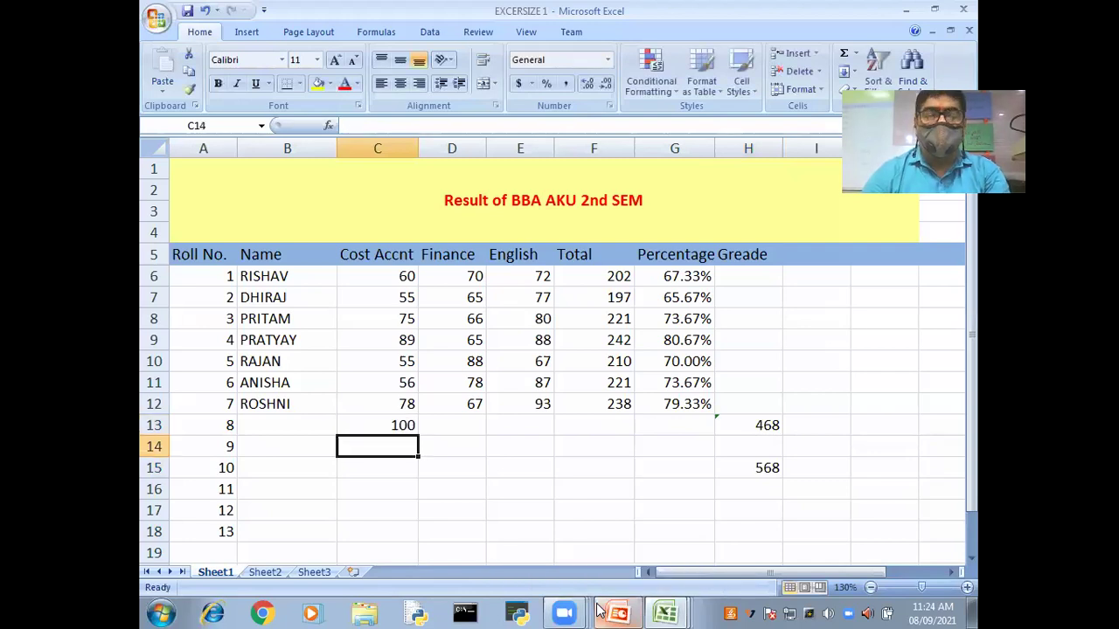
{"action": "type", "text": "1"}
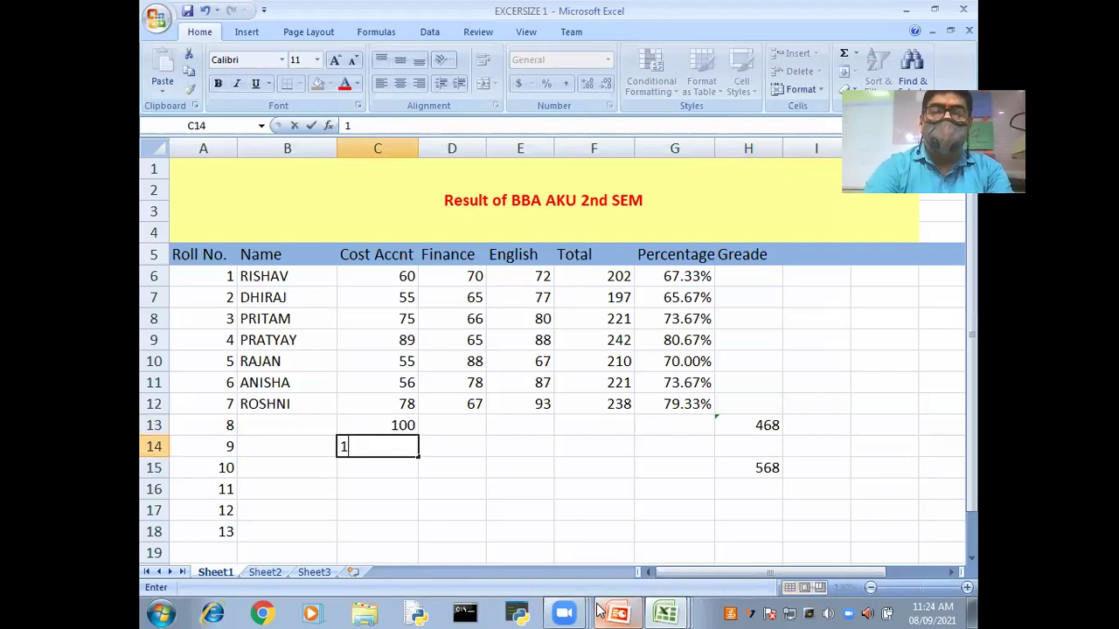
{"action": "key", "text": "BackSpace"}
{"action": "type", "text": "200"}
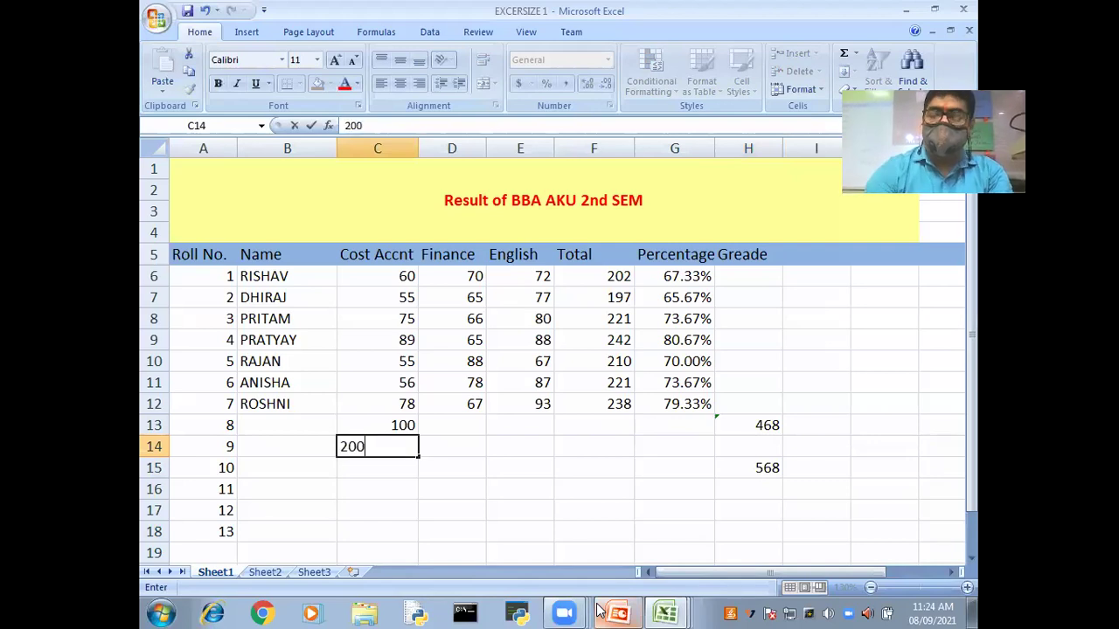
{"action": "key", "text": "Return"}
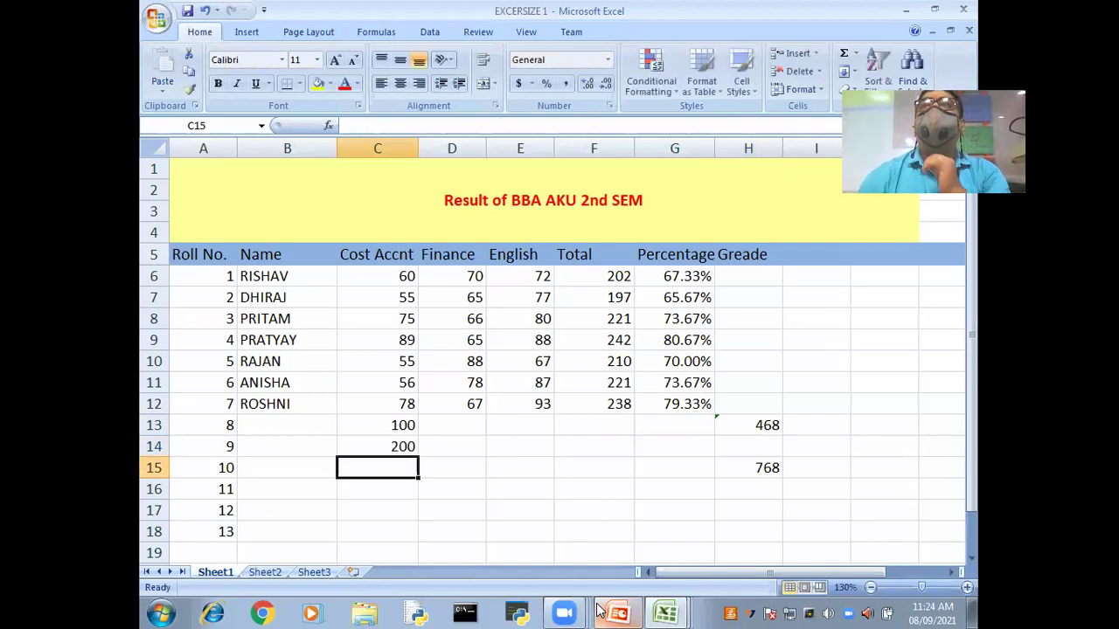
Compare the formulas behind the two Cost Accnt sums in cells H15 and H13.
{"action": "left_click", "coordinate": [737, 468]}
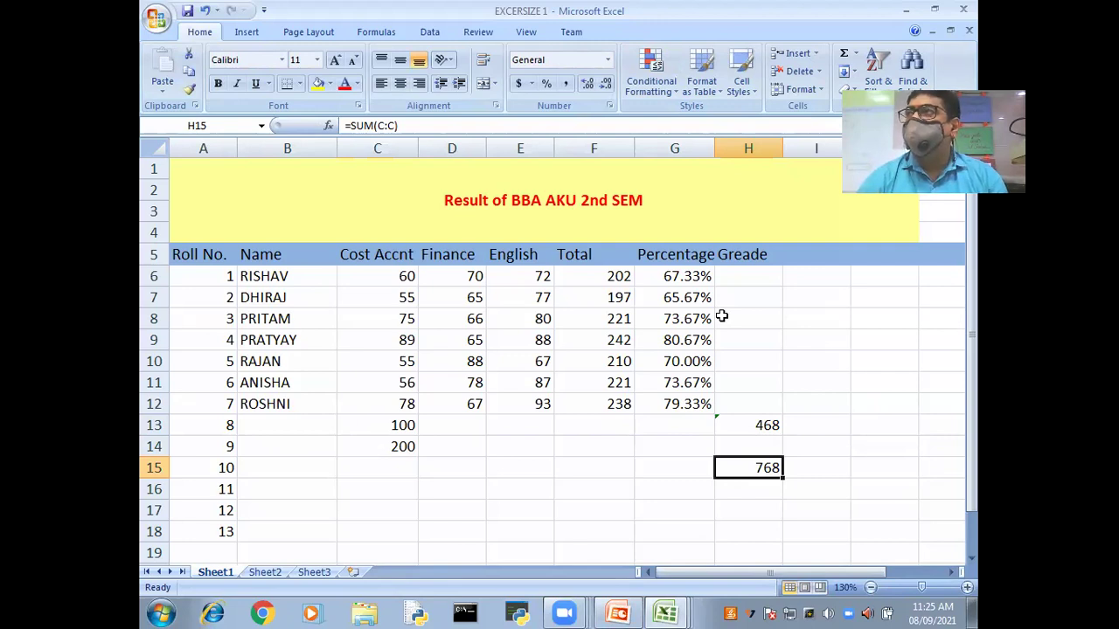
{"action": "left_click", "coordinate": [744, 428]}
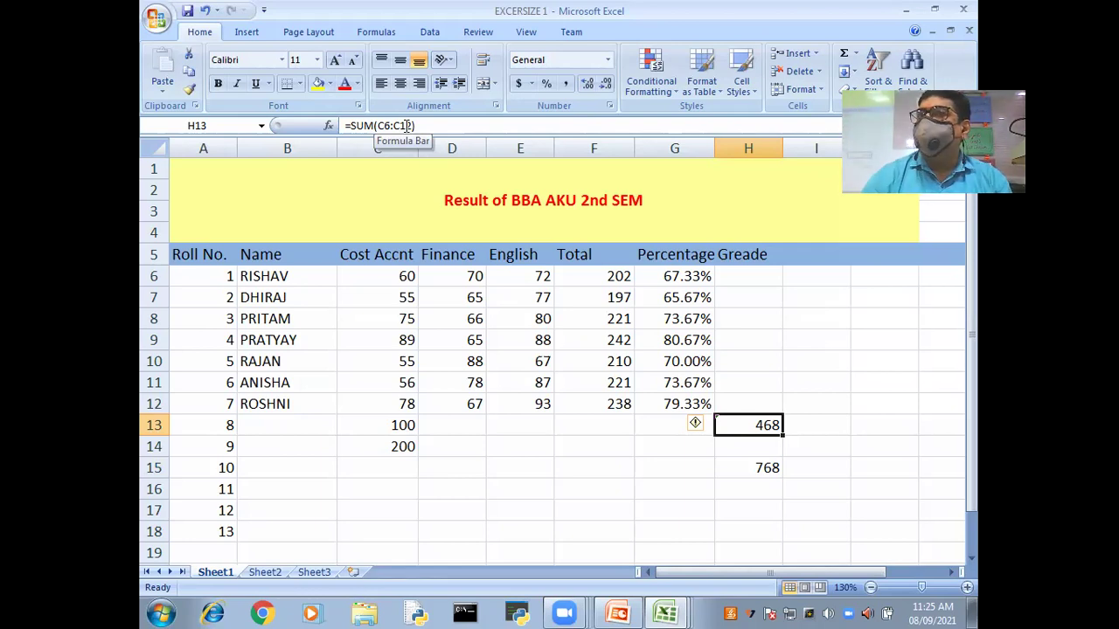
{"action": "left_click", "coordinate": [726, 117]}
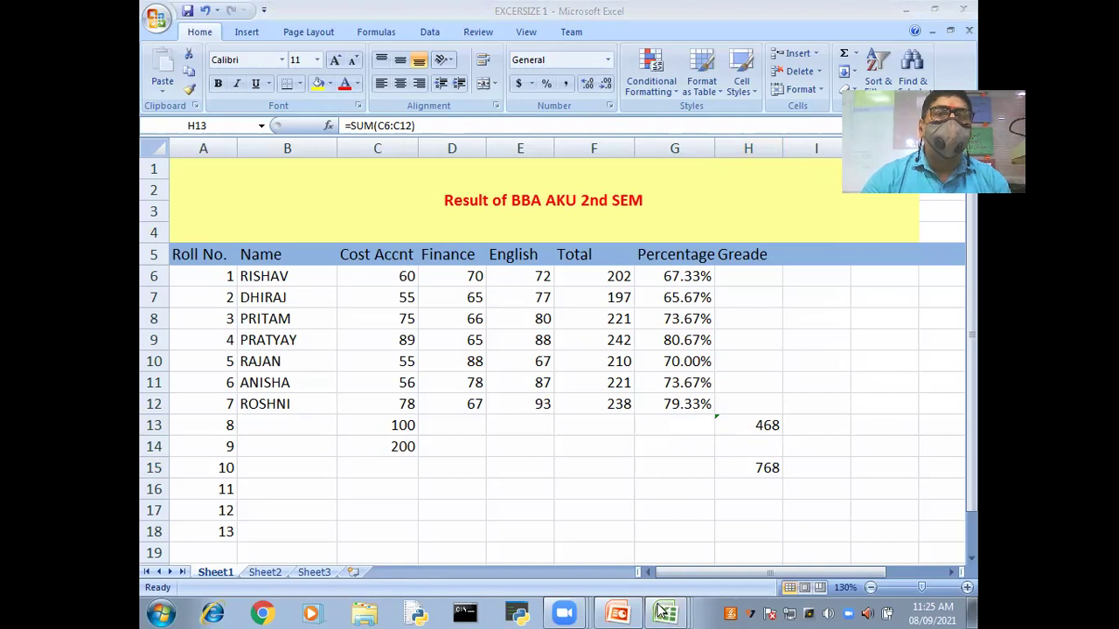
Close the EXCERSIZE 1 workbook and save its changes.
{"action": "left_click", "coordinate": [157, 18]}
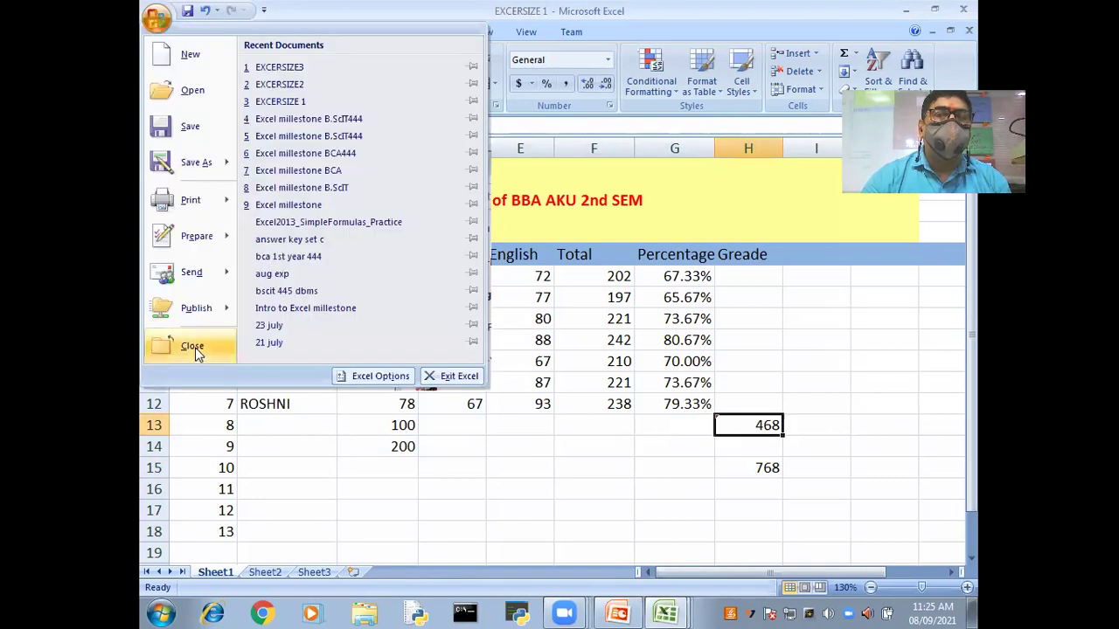
{"action": "left_click", "coordinate": [195, 347]}
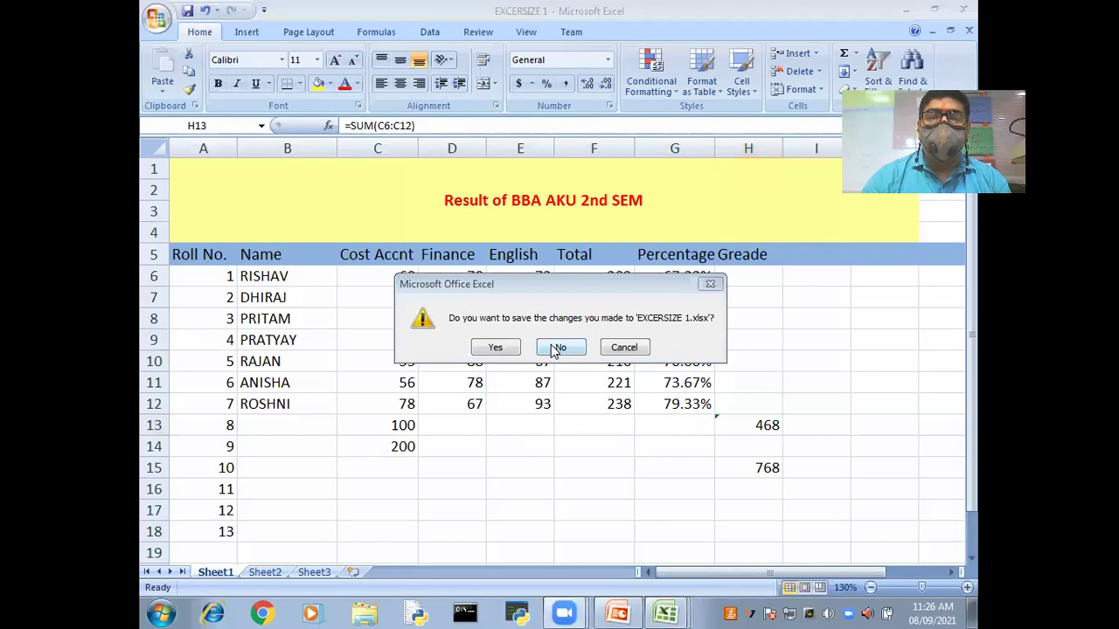
{"action": "left_click", "coordinate": [492, 348]}
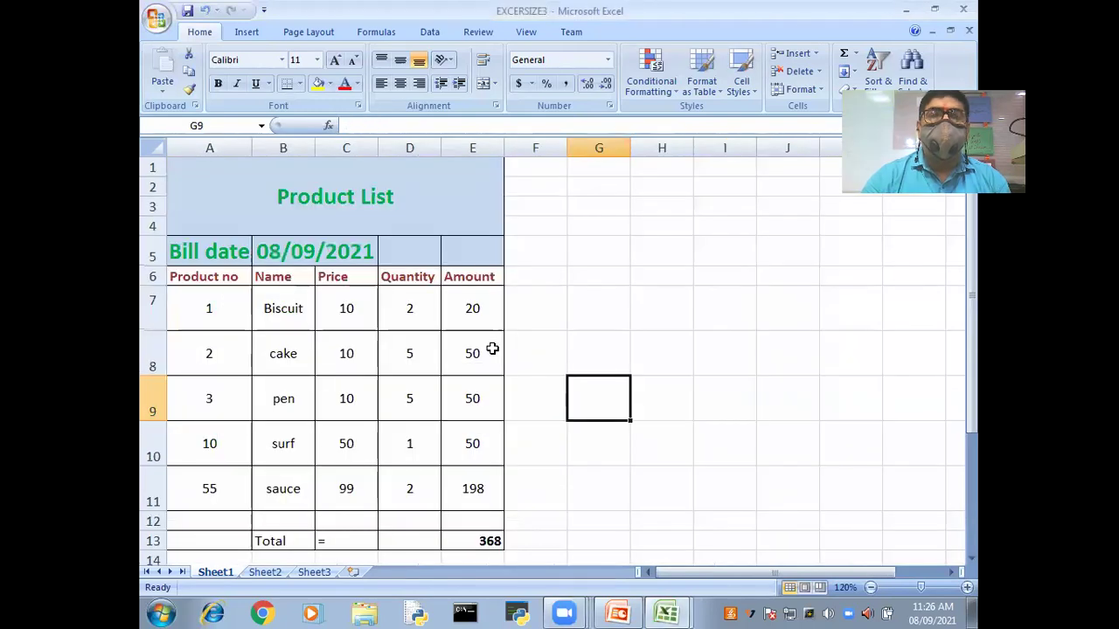
Close the EXCERSIZE3 workbook without saving its changes, and close EXCERSIZE2 as well.
{"action": "left_click", "coordinate": [157, 17]}
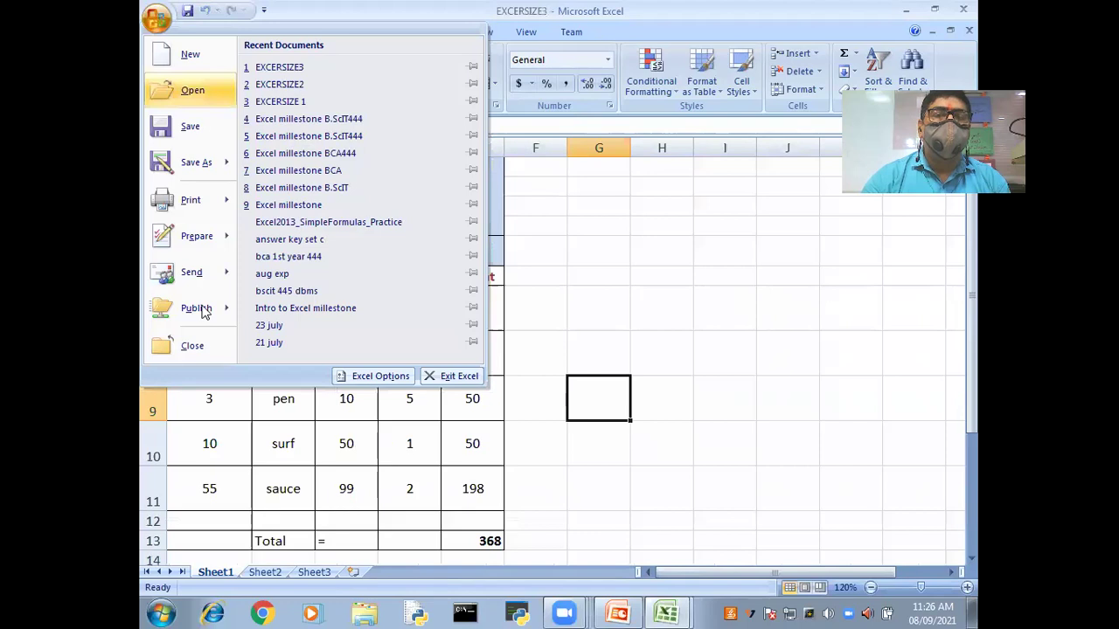
{"action": "left_click", "coordinate": [201, 348]}
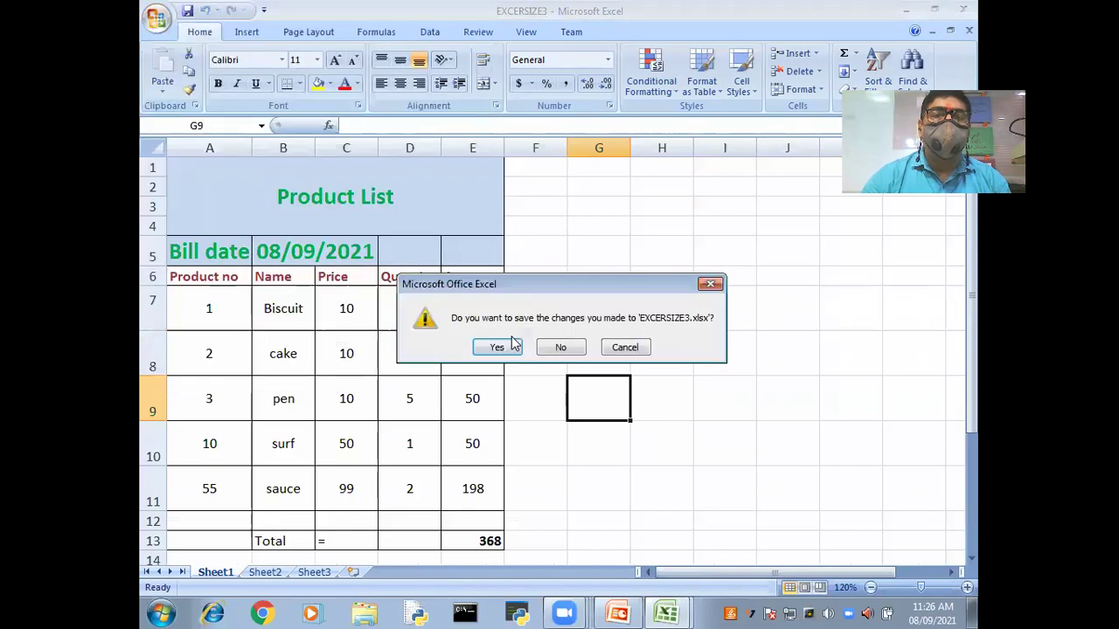
{"action": "left_click", "coordinate": [563, 346]}
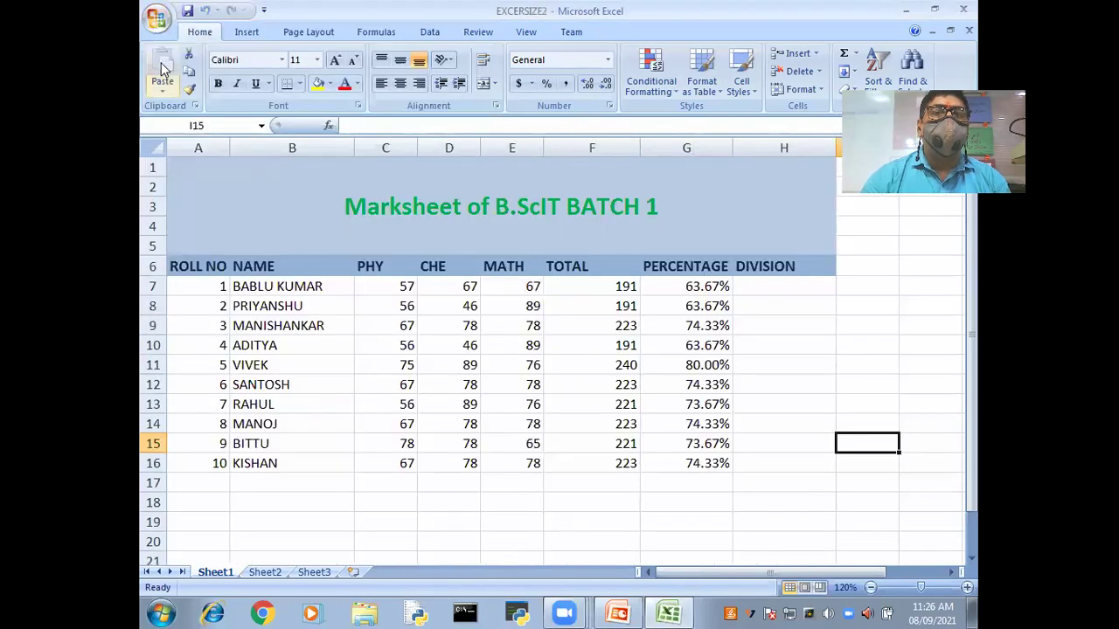
{"action": "left_click", "coordinate": [157, 19]}
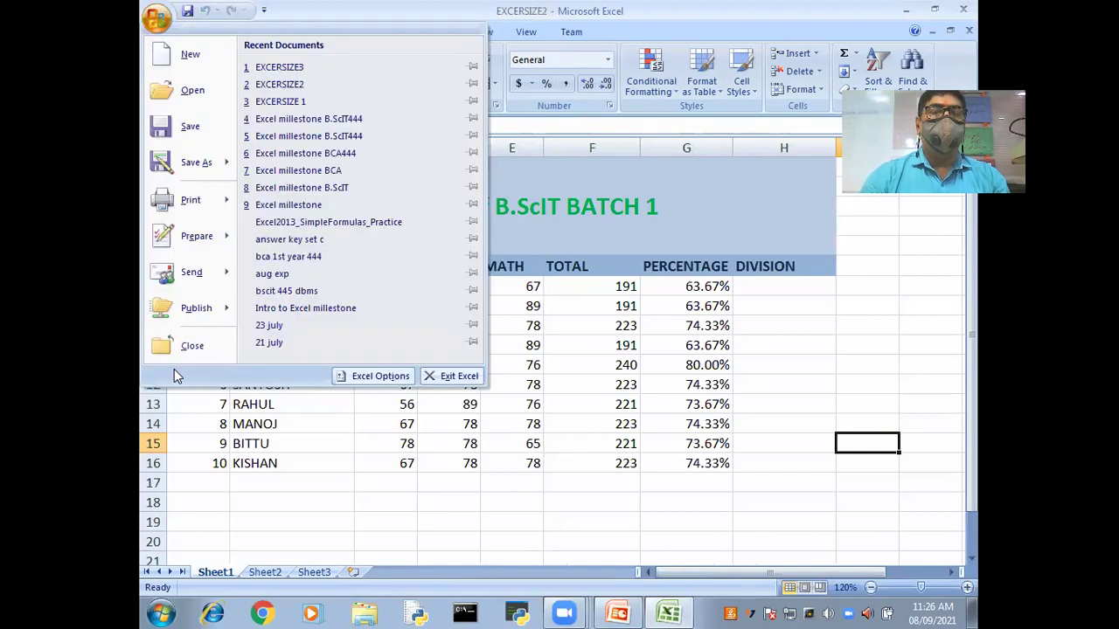
{"action": "left_click", "coordinate": [188, 348]}
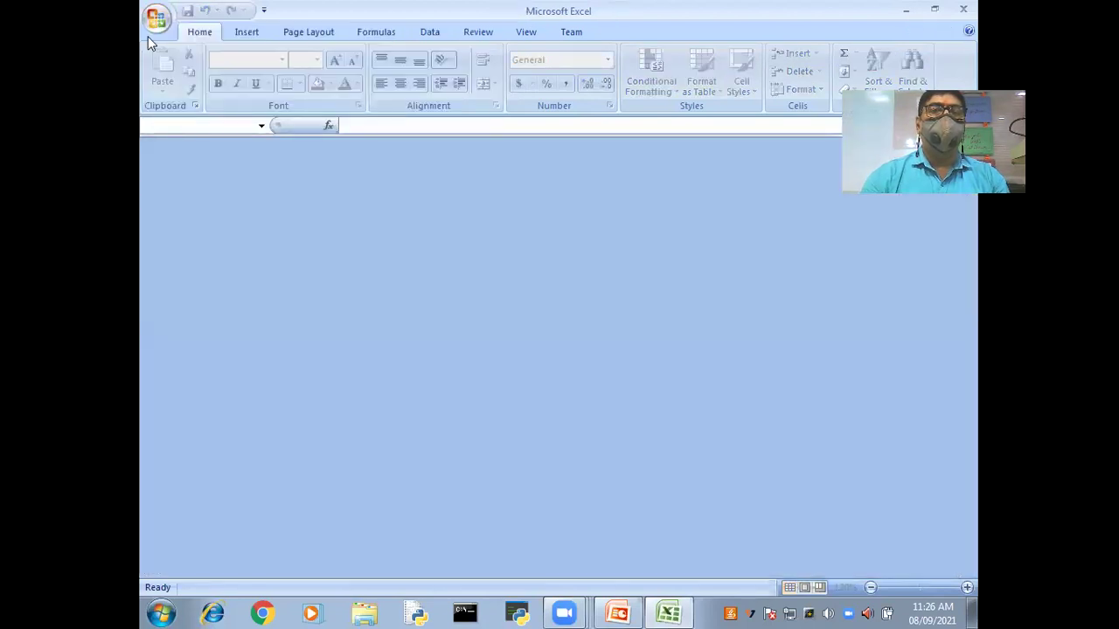
{"action": "left_click", "coordinate": [158, 19]}
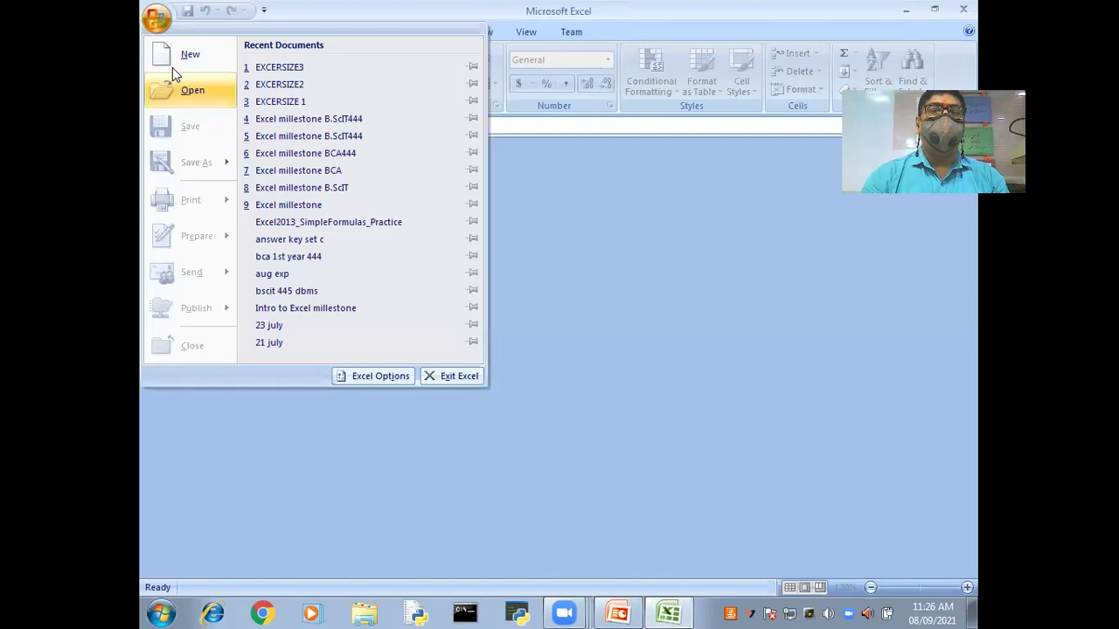
{"action": "left_click", "coordinate": [173, 67]}
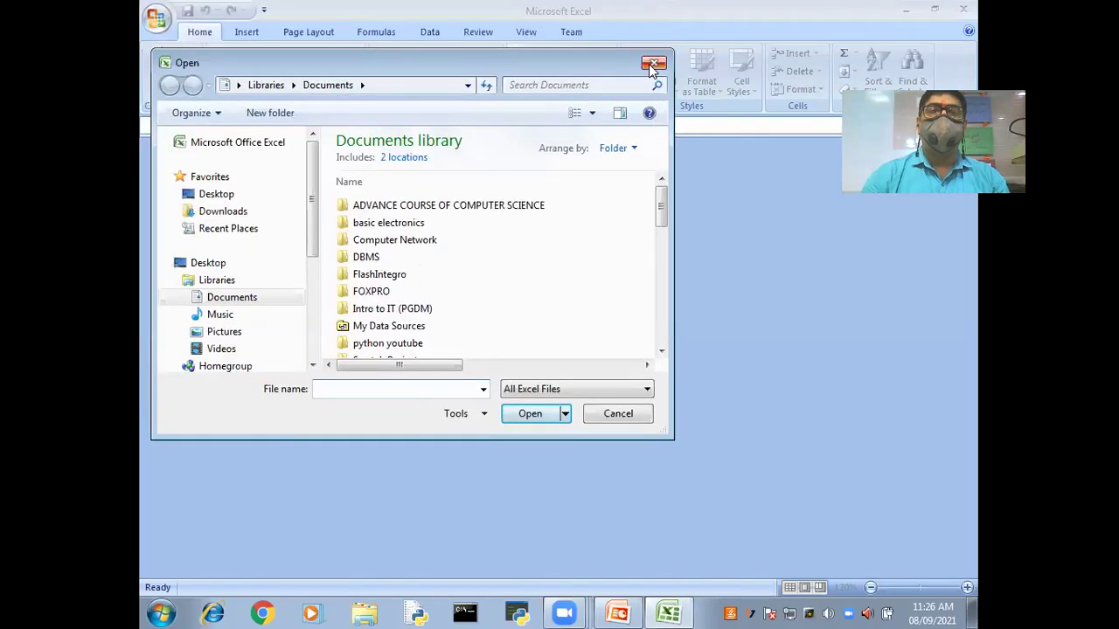
{"action": "left_click", "coordinate": [648, 63]}
Create a new blank workbook.
{"action": "left_click", "coordinate": [157, 19]}
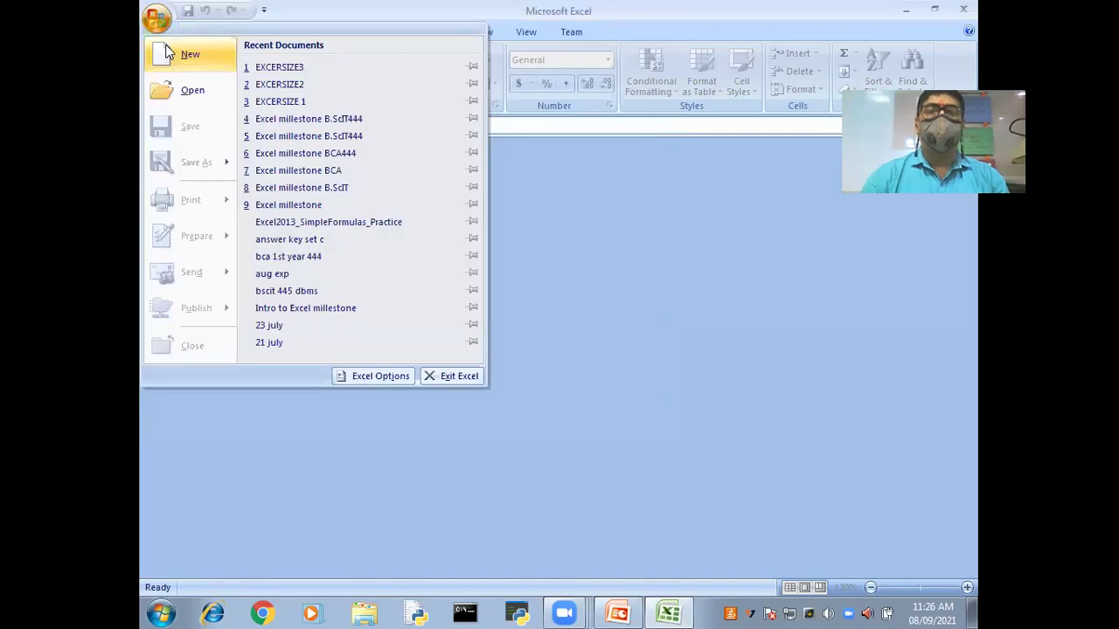
{"action": "left_click", "coordinate": [174, 52]}
{"action": "double_click", "coordinate": [340, 200]}
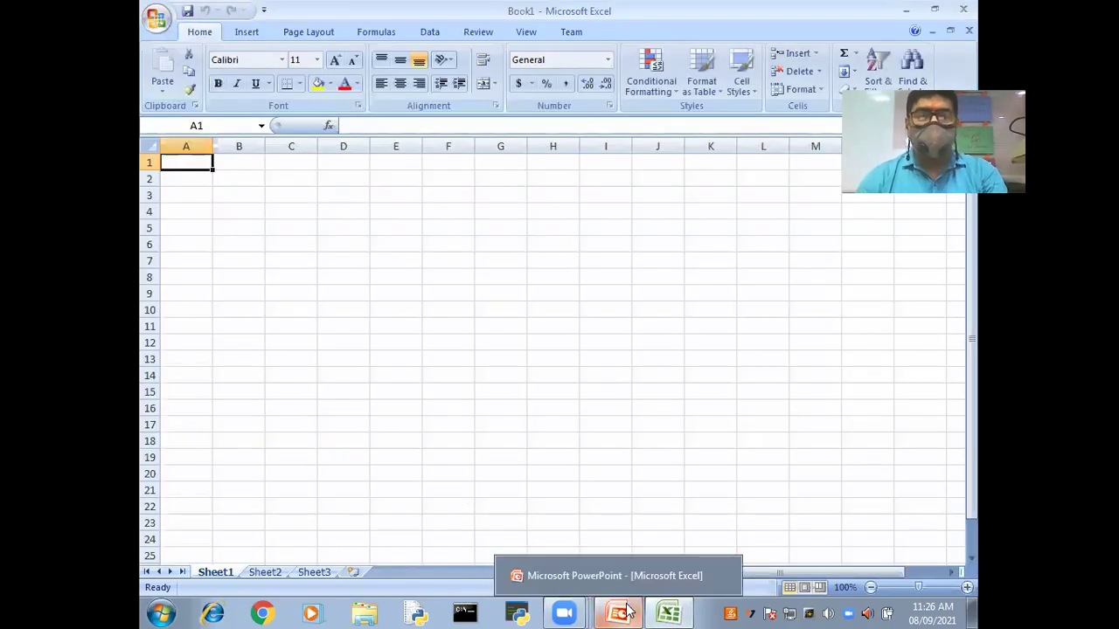
Switch to the PowerPoint presentation and start the slide show from slide 58 on Date and Time Functions.
{"action": "key", "text": "alt+Tab"}
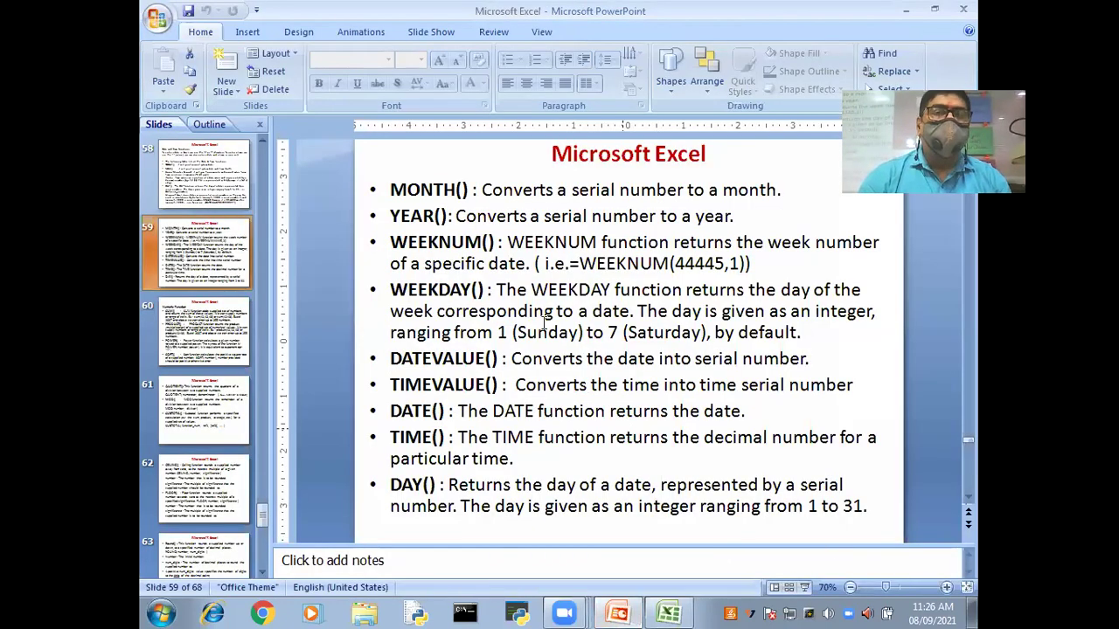
{"action": "key", "text": "Page_Up"}
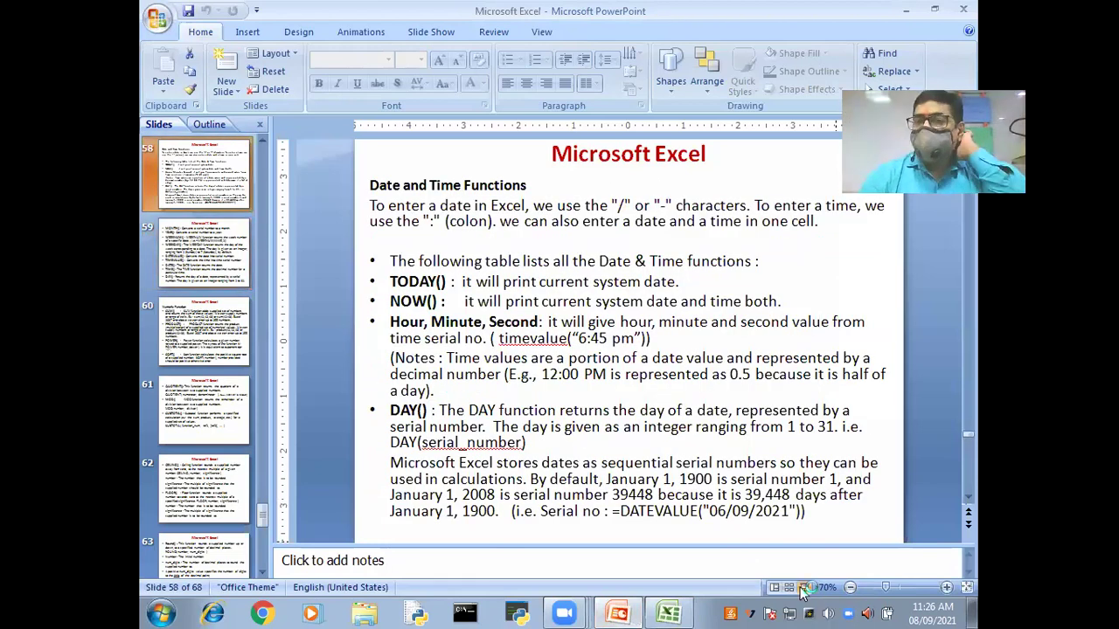
{"action": "left_click", "coordinate": [804, 589]}
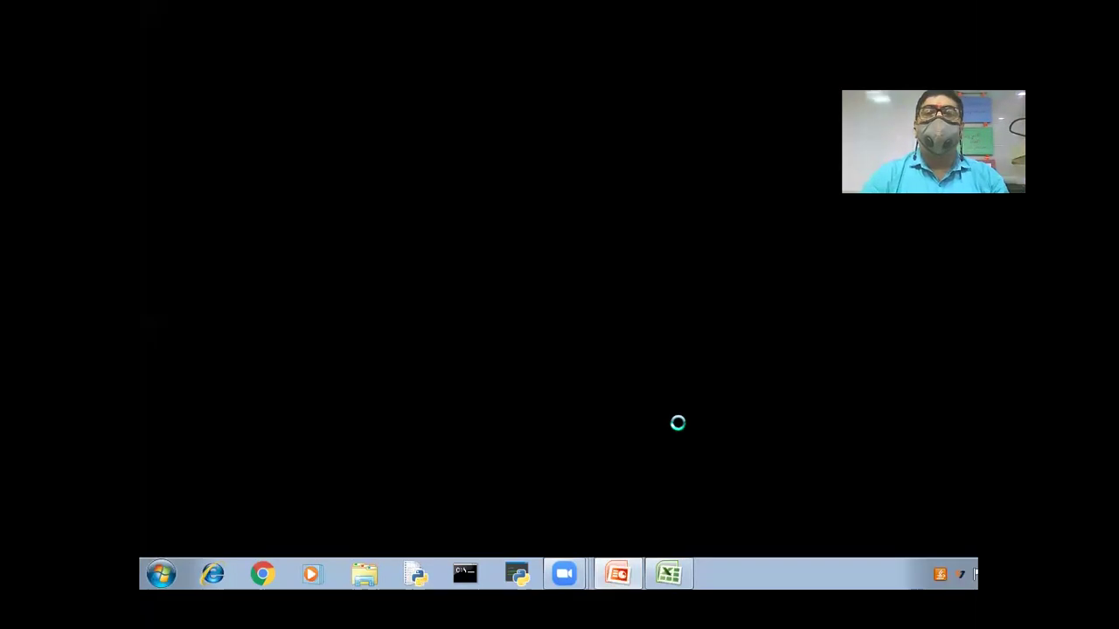
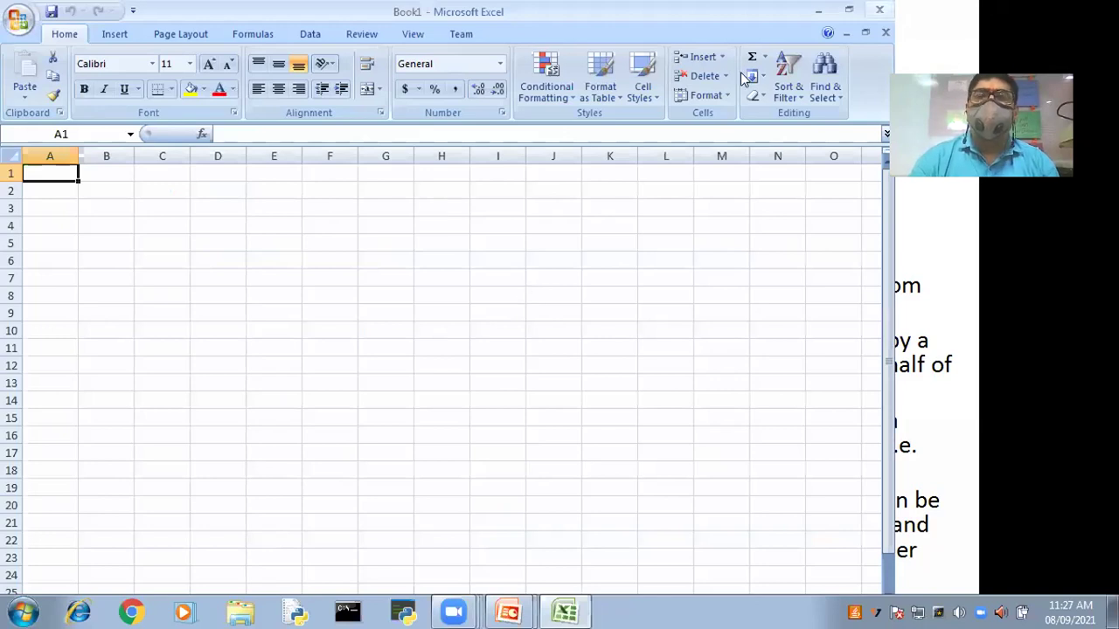
Enlarge the blank Book1 window in Excel to fill the whole screen and set the sheet zoom to 140%.
{"action": "left_click", "coordinate": [849, 10]}
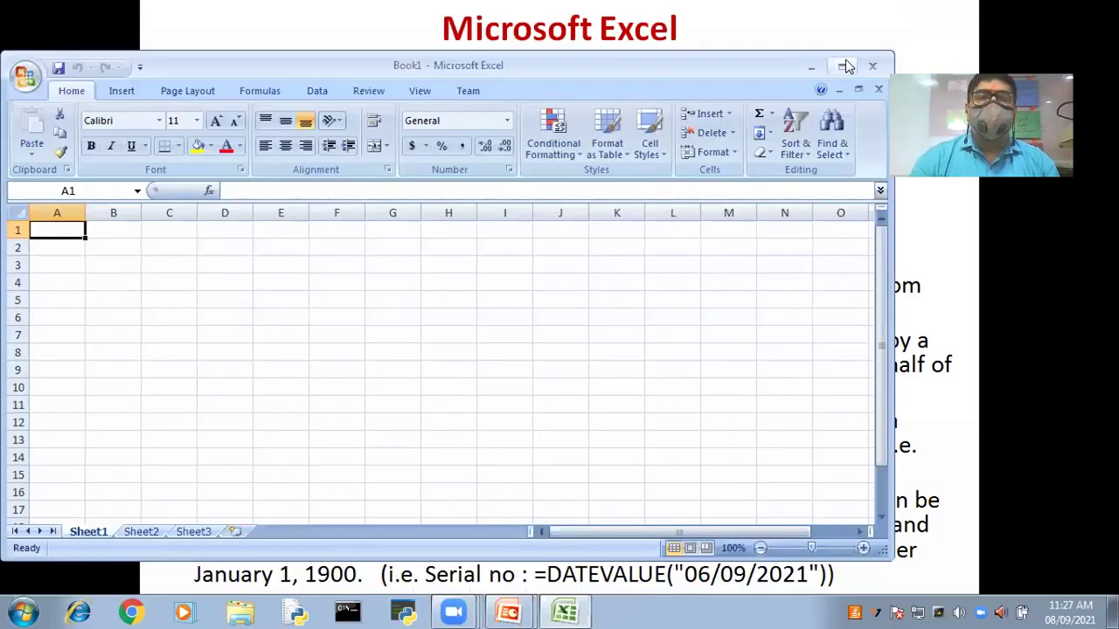
{"action": "left_click", "coordinate": [845, 66]}
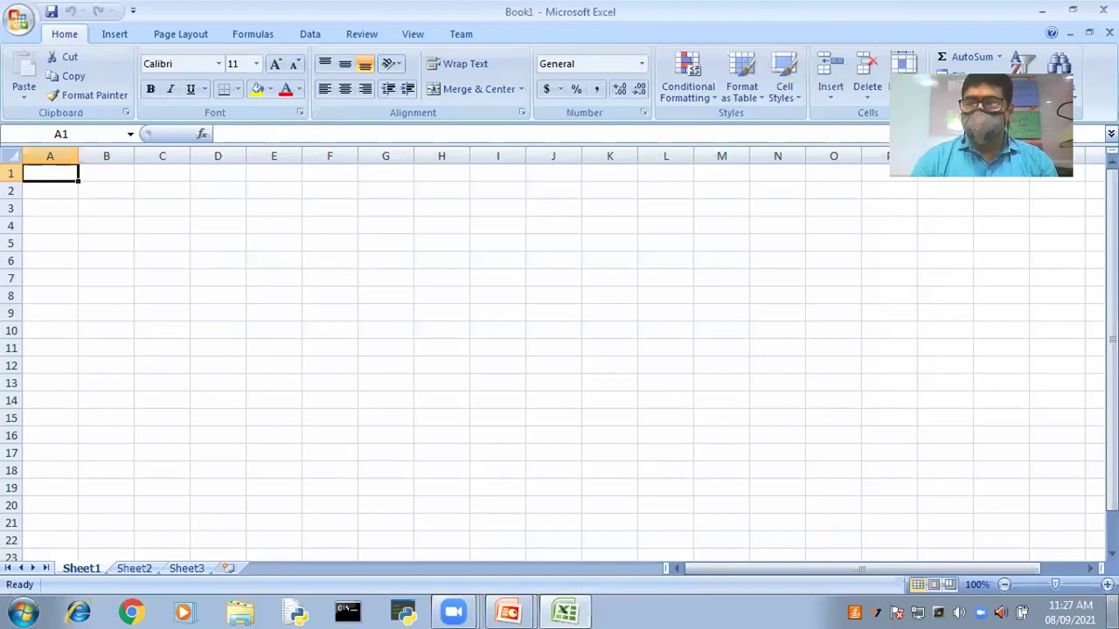
{"action": "scroll", "coordinate": [644, 387], "scroll_direction": "up", "scroll_amount": 4}
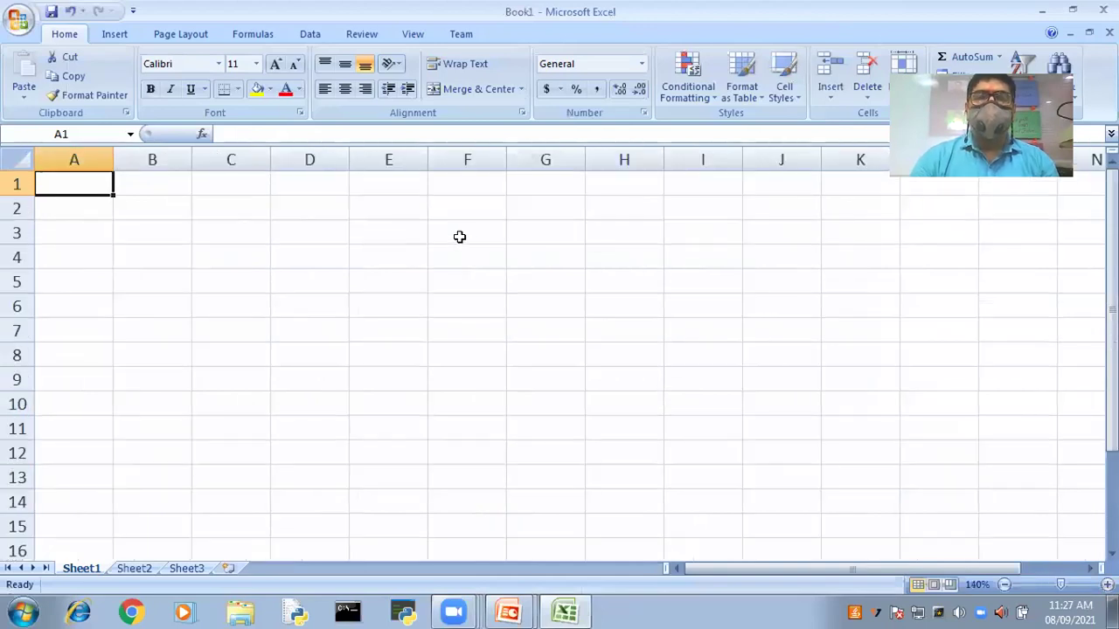
Enter the formula =TIMEVALUE("12:00 AM") in cell F3 and select that cell again.
{"action": "left_click", "coordinate": [460, 237]}
{"action": "type", "text": "="}
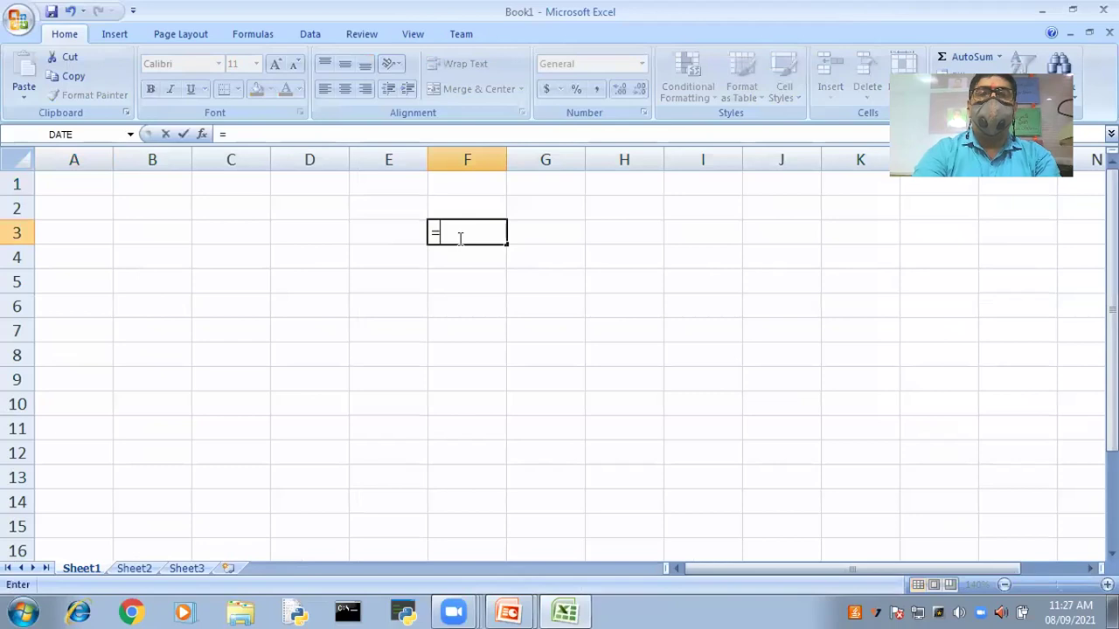
{"action": "type", "text": "TIME"}
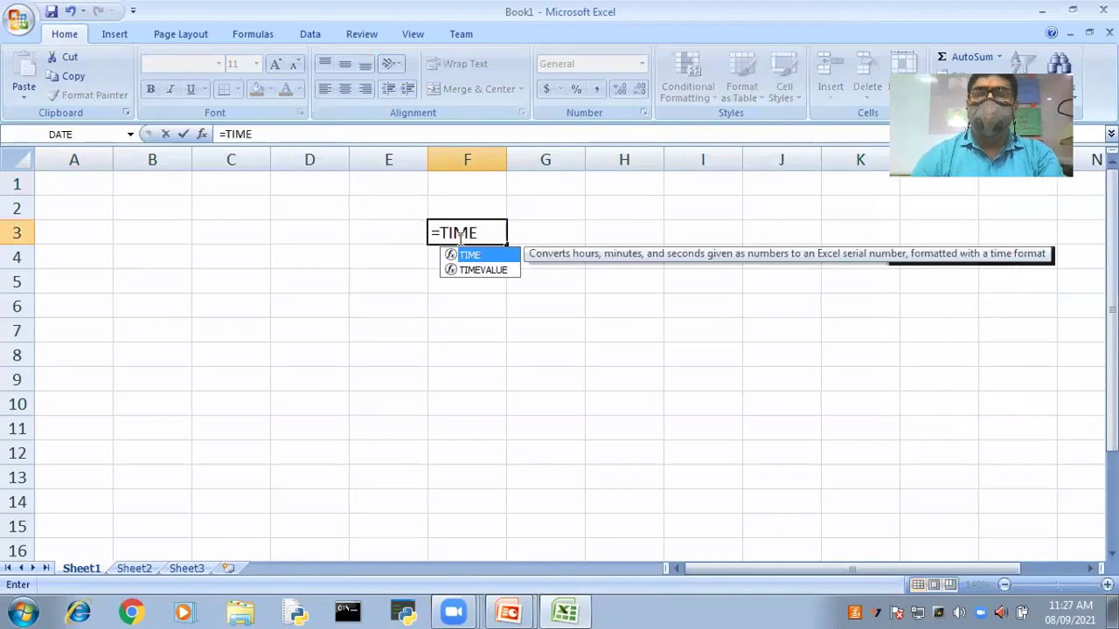
{"action": "key", "text": "Down"}
{"action": "key", "text": "Tab"}
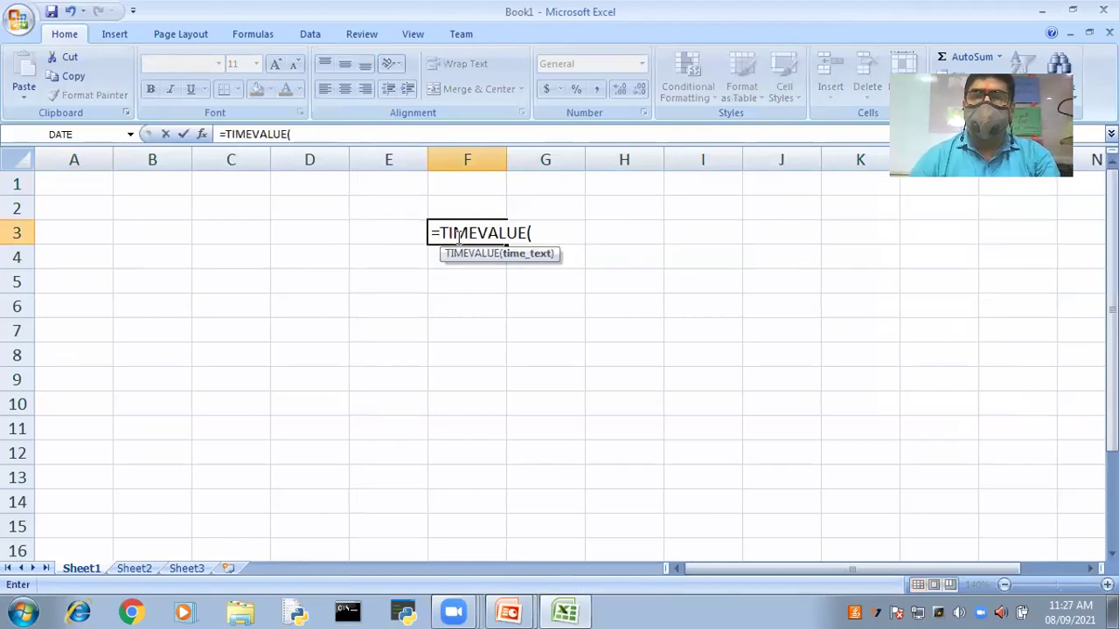
{"action": "type", "text": "\"12:00 "}
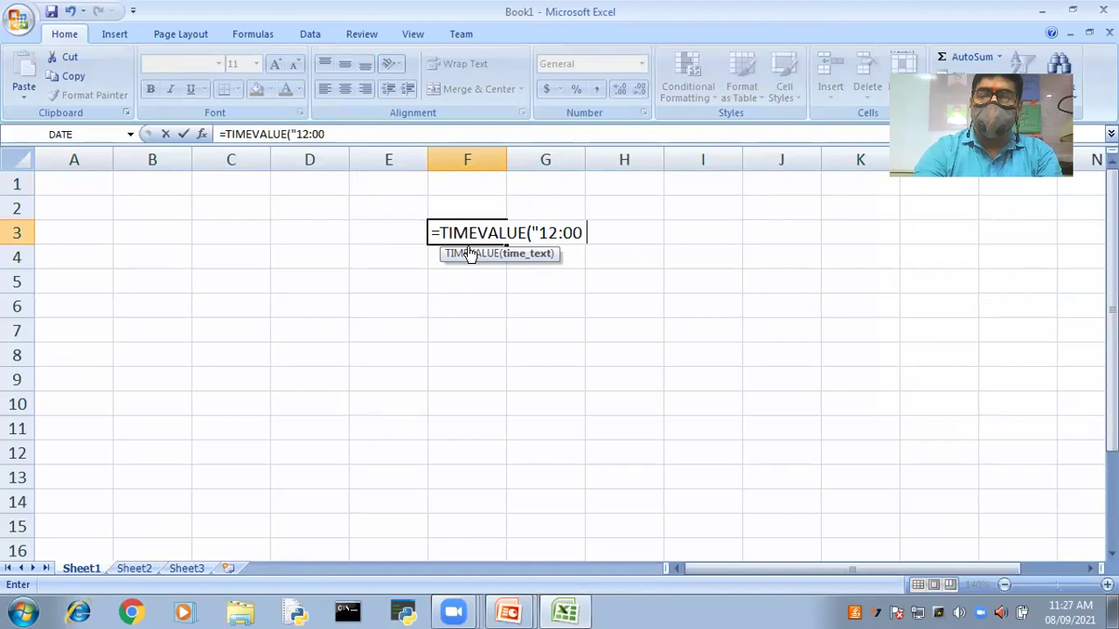
{"action": "type", "text": "AM\")"}
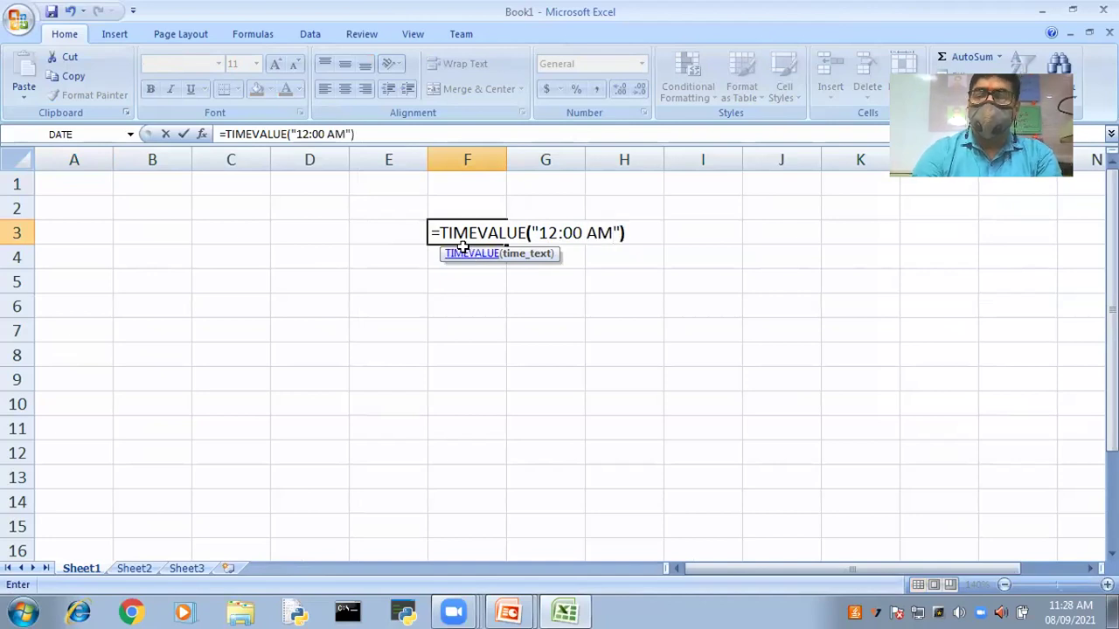
{"action": "key", "text": "Return"}
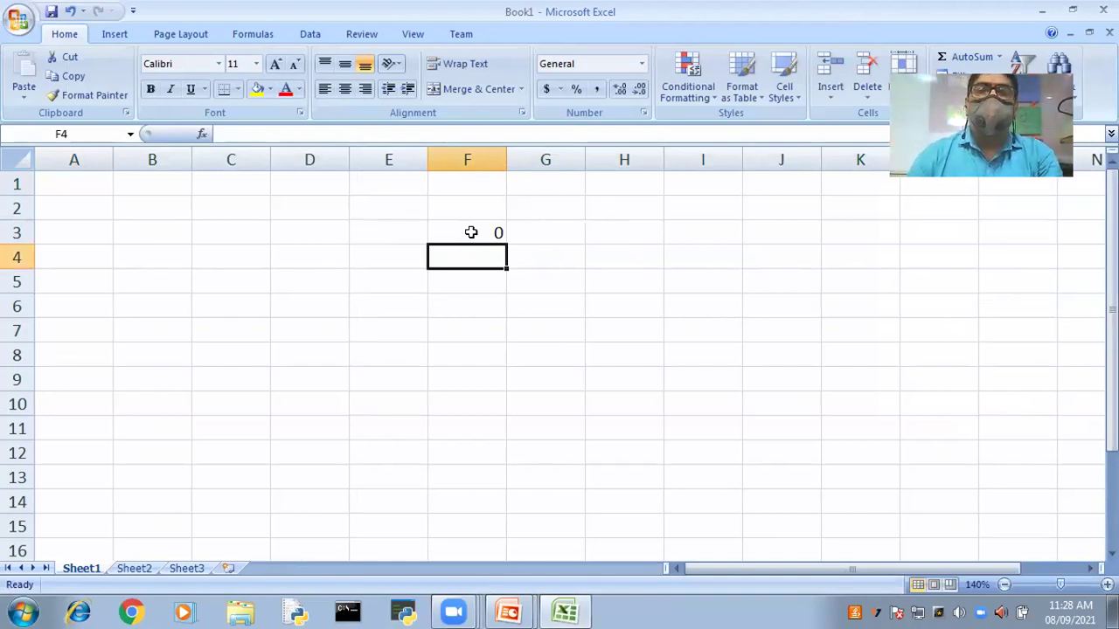
{"action": "left_click", "coordinate": [472, 231]}
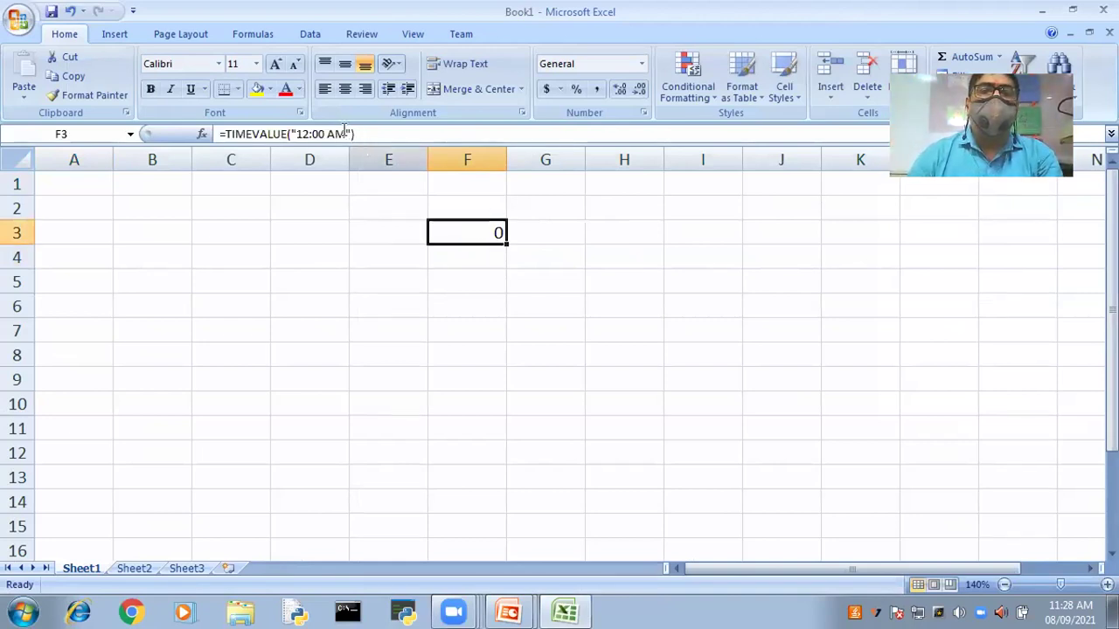
Change the time in cell F3's formula so that it reads =TIMEVALUE("11:59 PM").
{"action": "key", "text": "F2"}
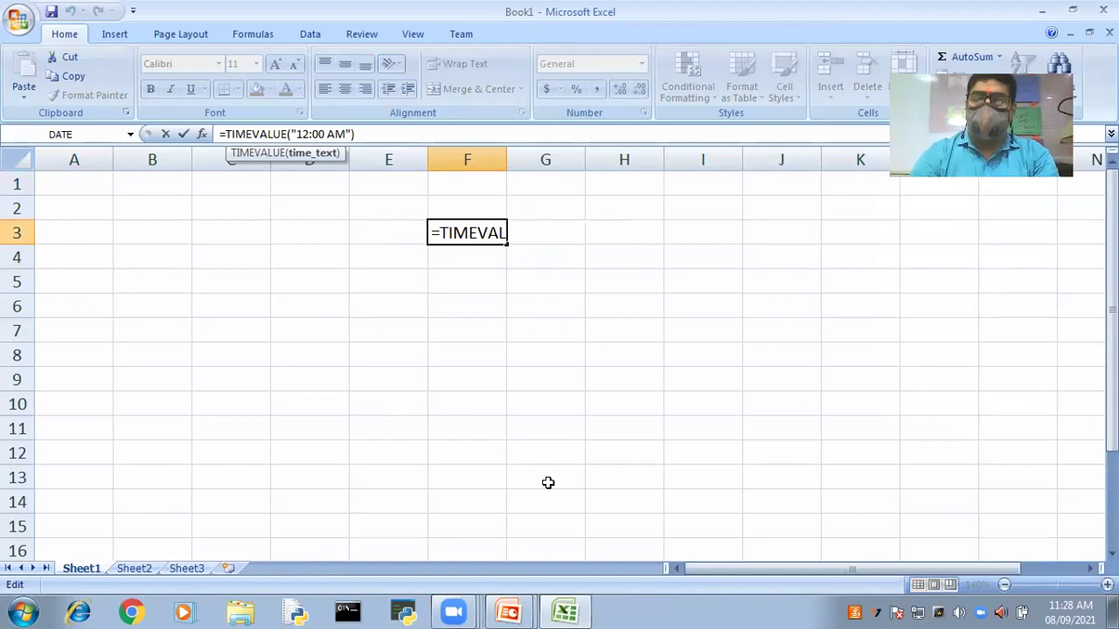
{"action": "key", "text": "Left"}
{"action": "key", "text": "Left"}
{"action": "key", "text": "Left"}
{"action": "key", "text": "Left"}
{"action": "key", "text": "Left"}
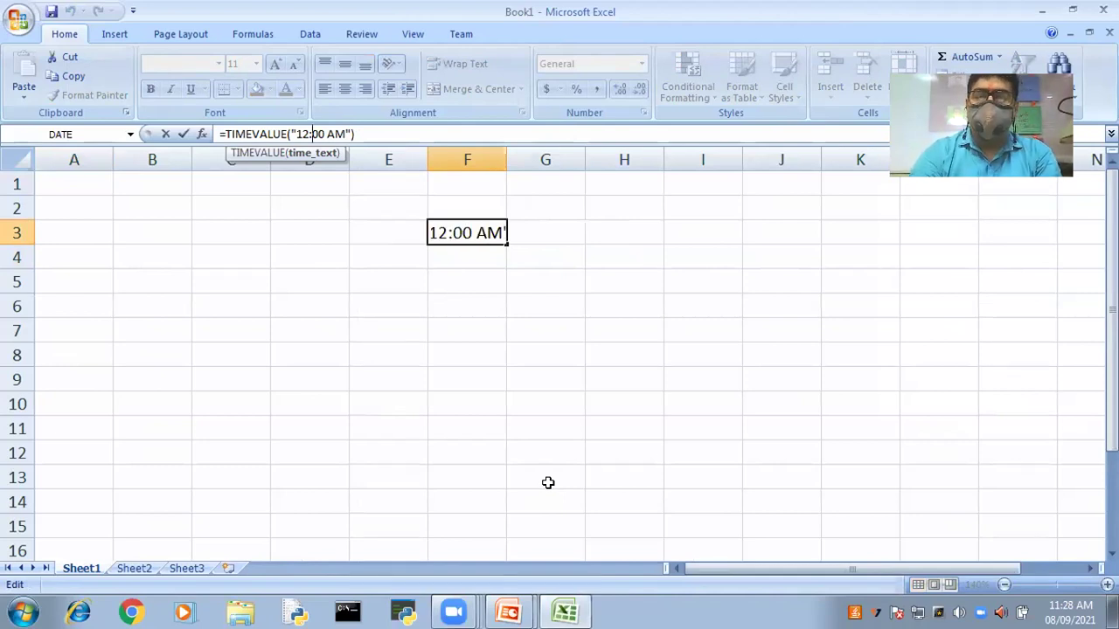
{"action": "key", "text": "BackSpace"}
{"action": "type", "text": "1"}
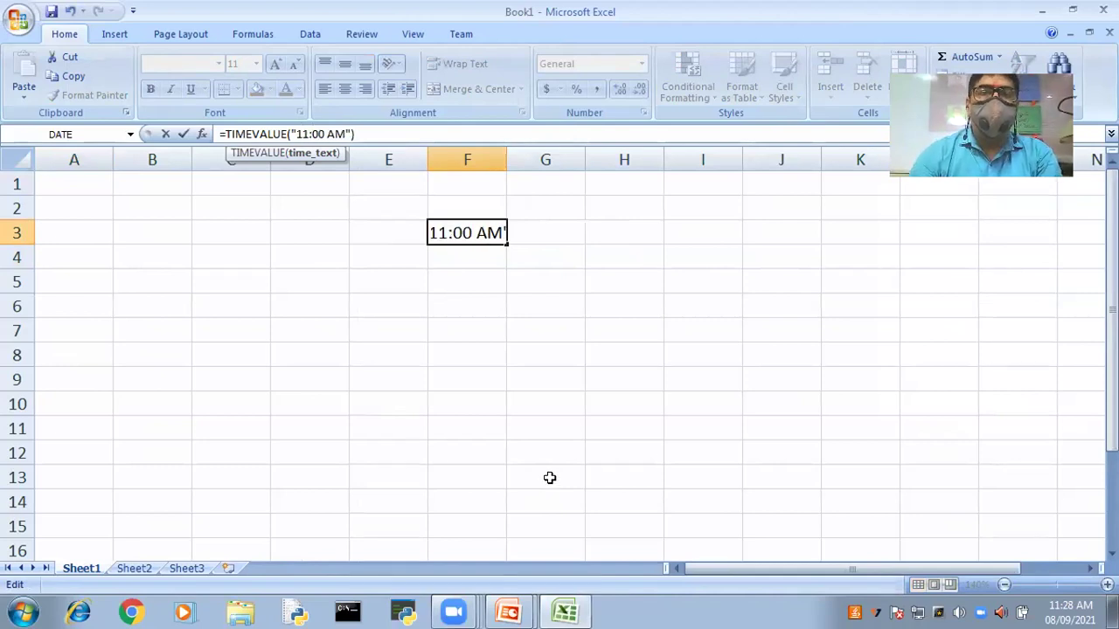
{"action": "key", "text": "BackSpace"}
{"action": "key", "text": "BackSpace"}
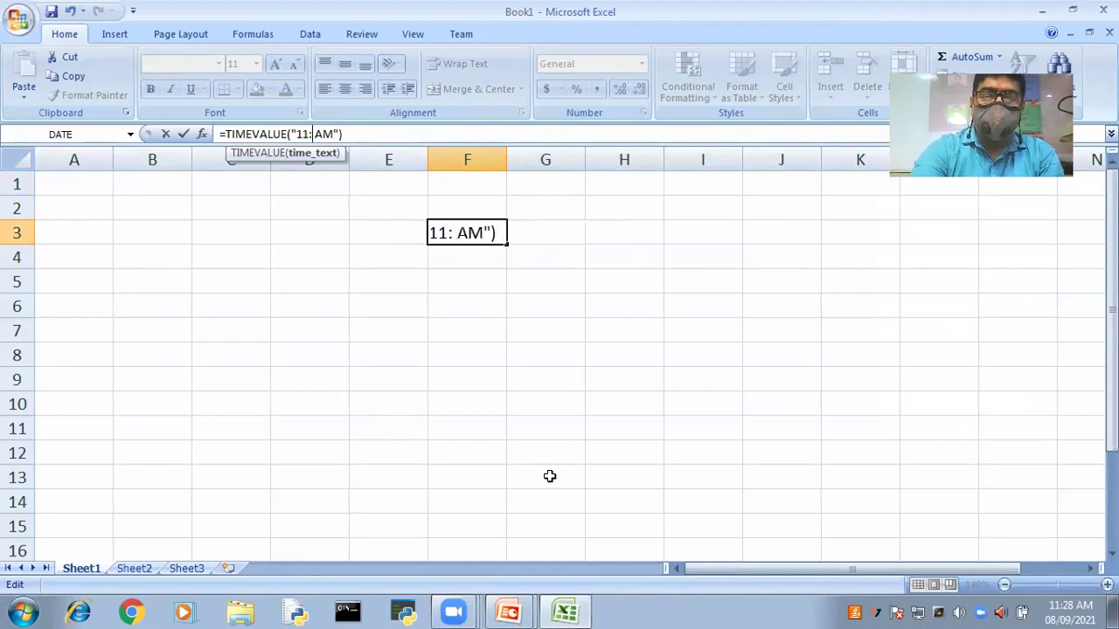
{"action": "type", "text": "59"}
{"action": "key", "text": "Right"}
{"action": "key", "text": "Right"}
{"action": "key", "text": "BackSpace"}
{"action": "type", "text": "P"}
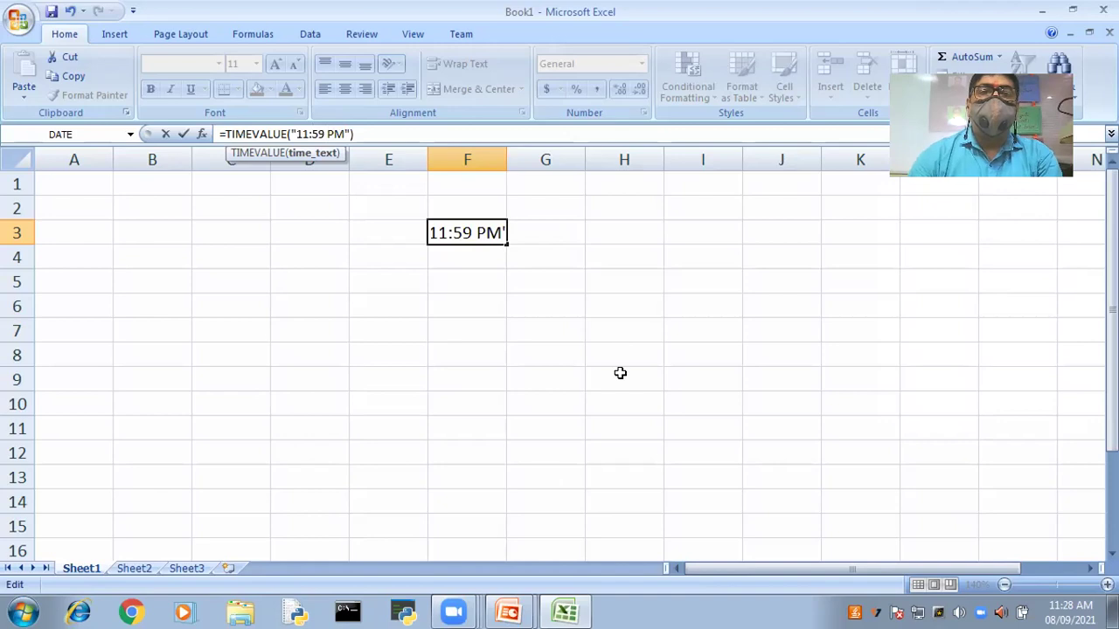
{"action": "left_click", "coordinate": [430, 133]}
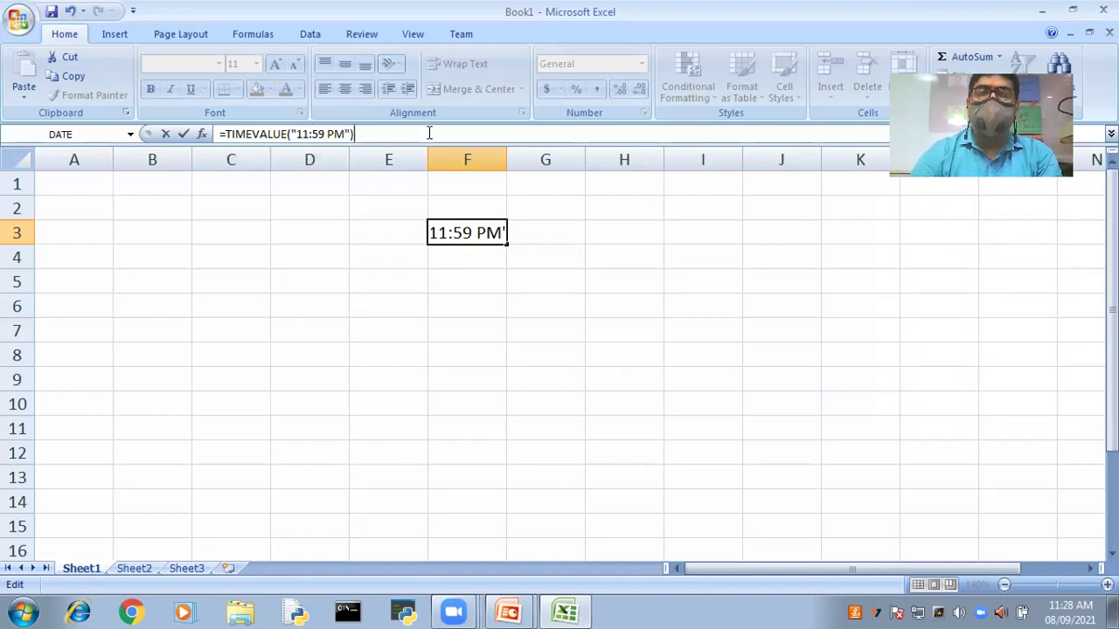
{"action": "key", "text": "Return"}
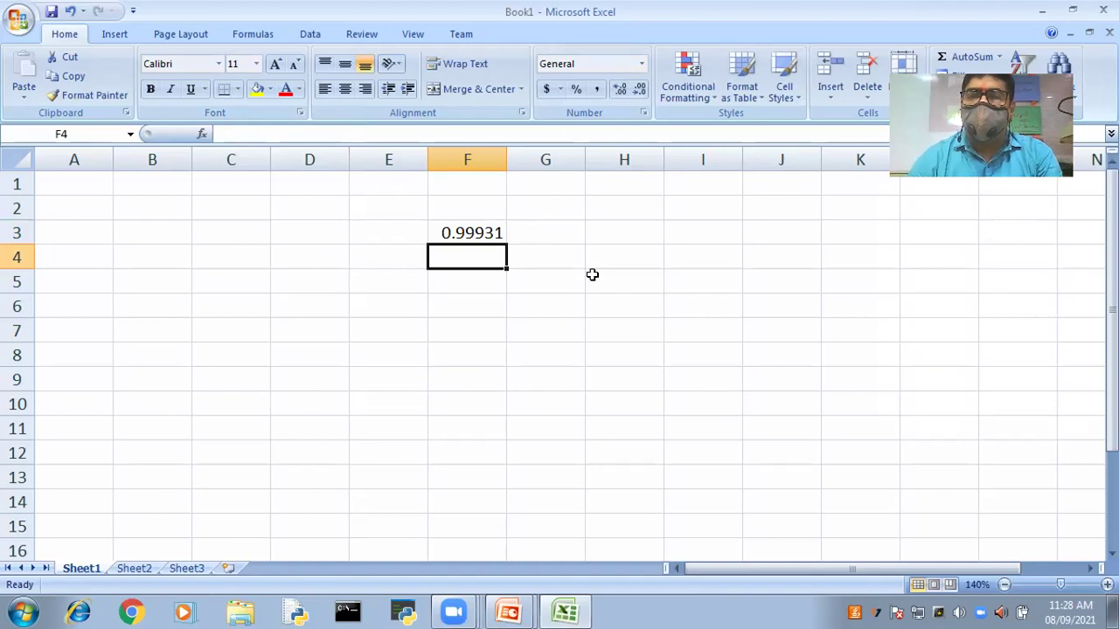
Enter the formula =TIMEVALUE("11:28 AM") in cell H4 and select that cell again.
{"action": "left_click", "coordinate": [604, 260]}
{"action": "type", "text": "T"}
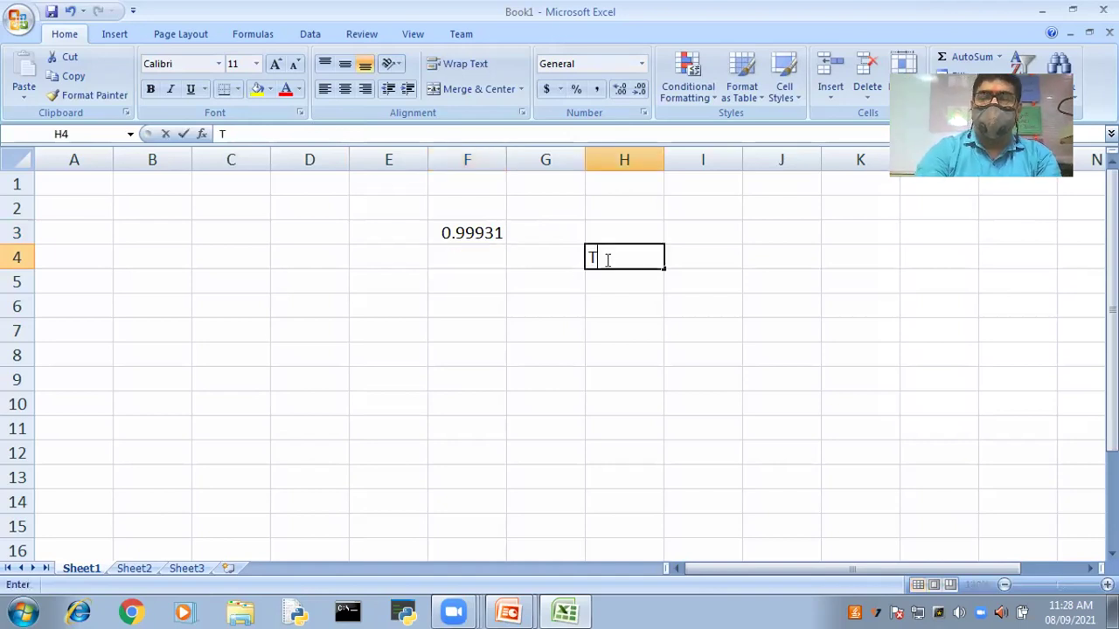
{"action": "key", "text": "BackSpace"}
{"action": "type", "text": "=TIME"}
{"action": "key", "text": "Down"}
{"action": "key", "text": "Tab"}
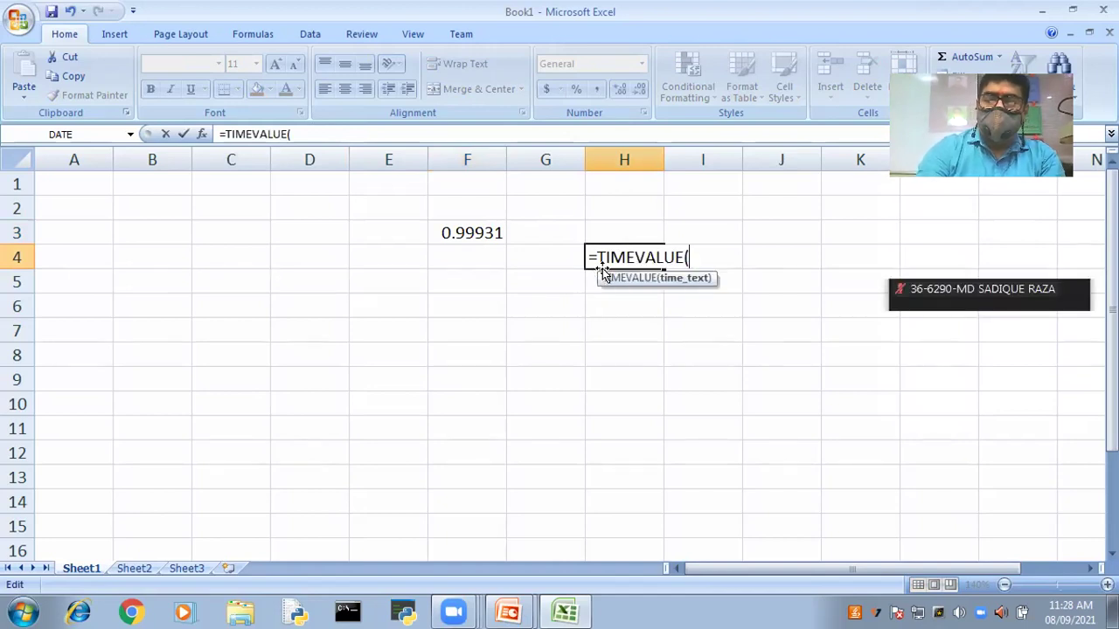
{"action": "type", "text": "\"11"}
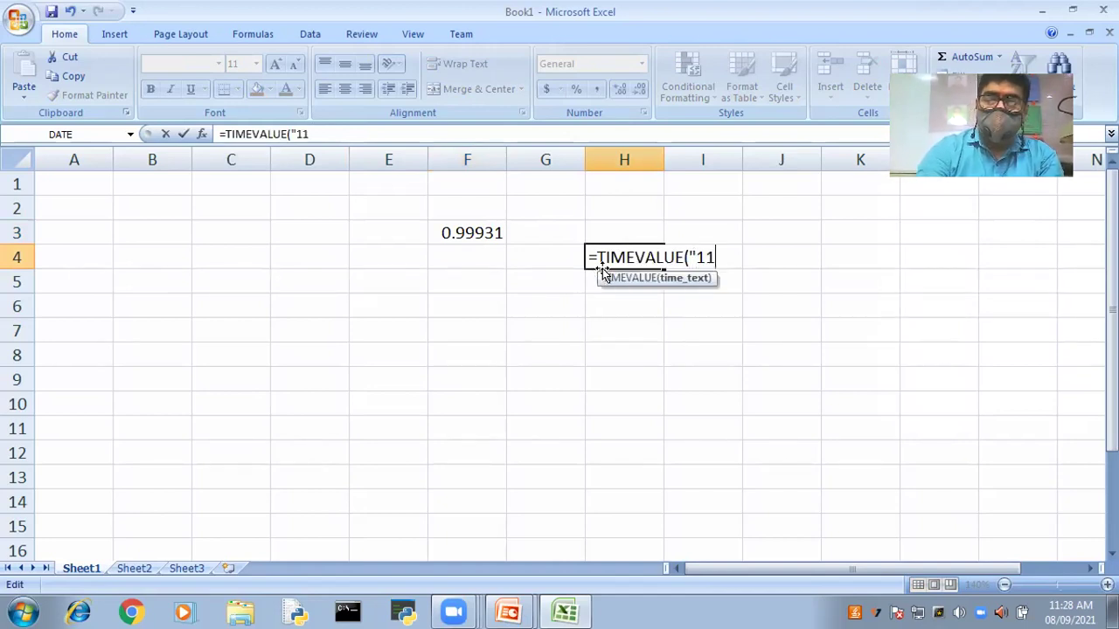
{"action": "type", "text": ":28 AM\")"}
{"action": "key", "text": "Return"}
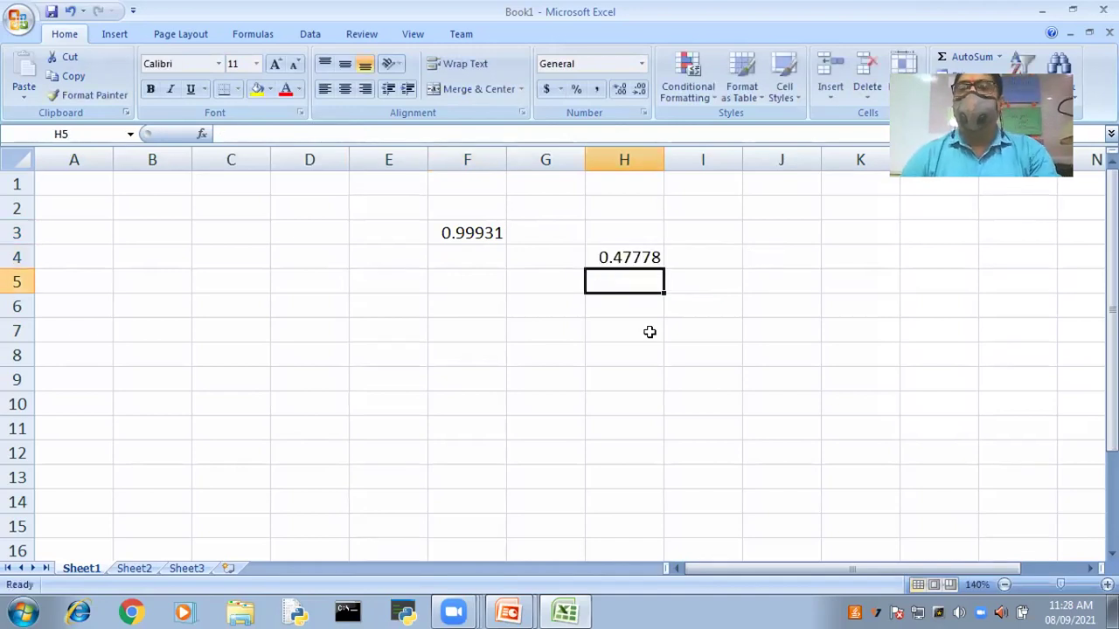
{"action": "left_click", "coordinate": [623, 261]}
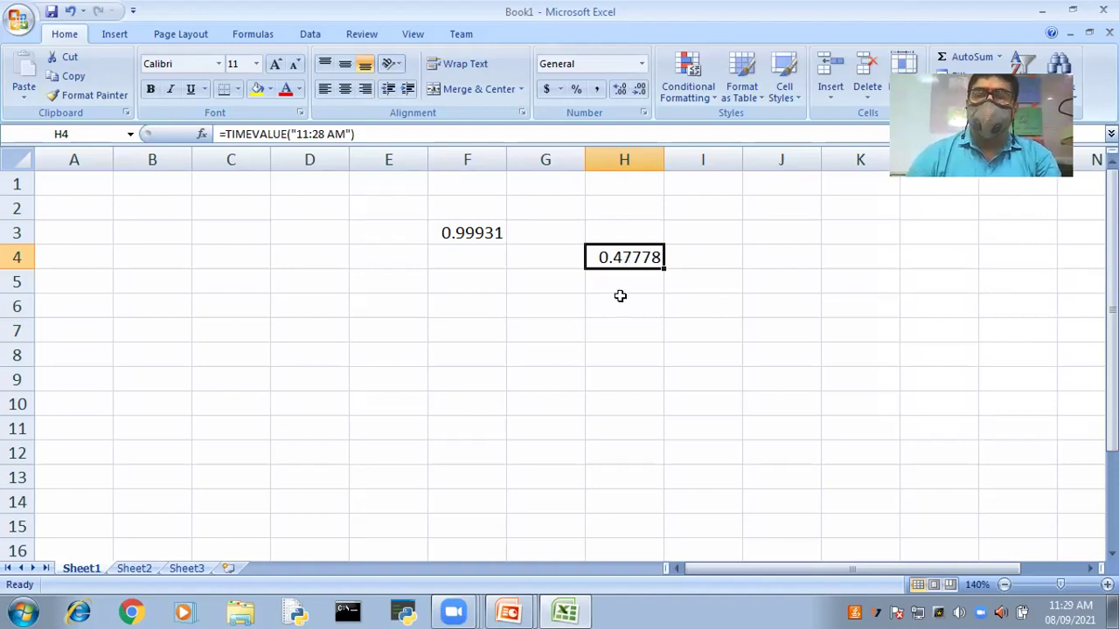
Enter the formula =DATEVALUE(08/09/2021) in cell H6, leaving the date without quotation marks.
{"action": "left_click", "coordinate": [613, 299]}
{"action": "type", "text": "="}
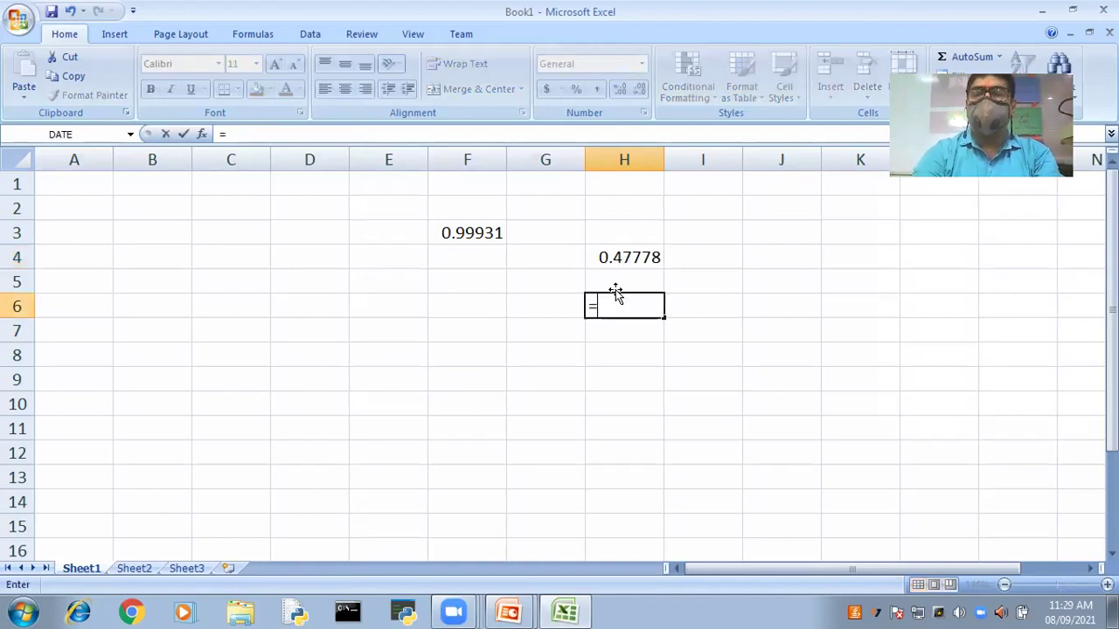
{"action": "type", "text": "DATE"}
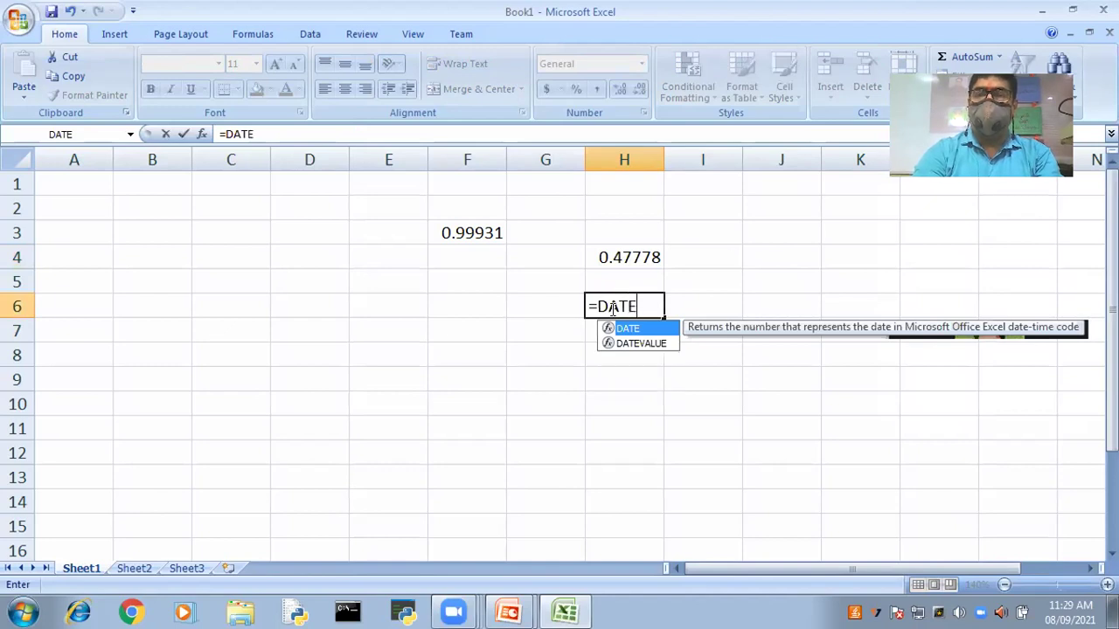
{"action": "type", "text": "VAL"}
{"action": "left_click", "coordinate": [613, 308]}
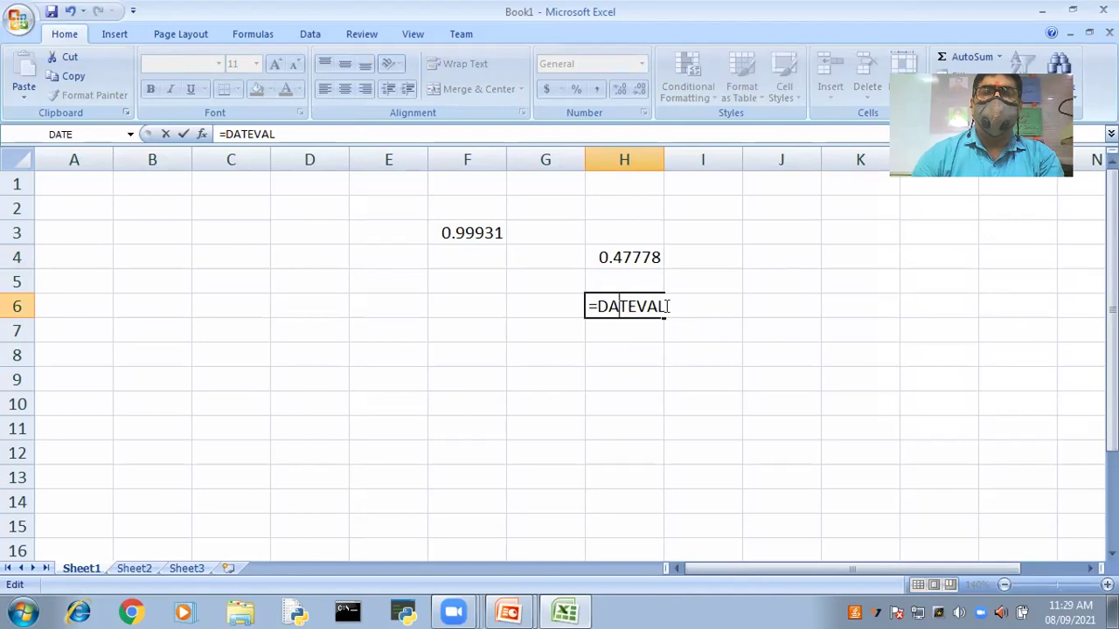
{"action": "key", "text": "BackSpace"}
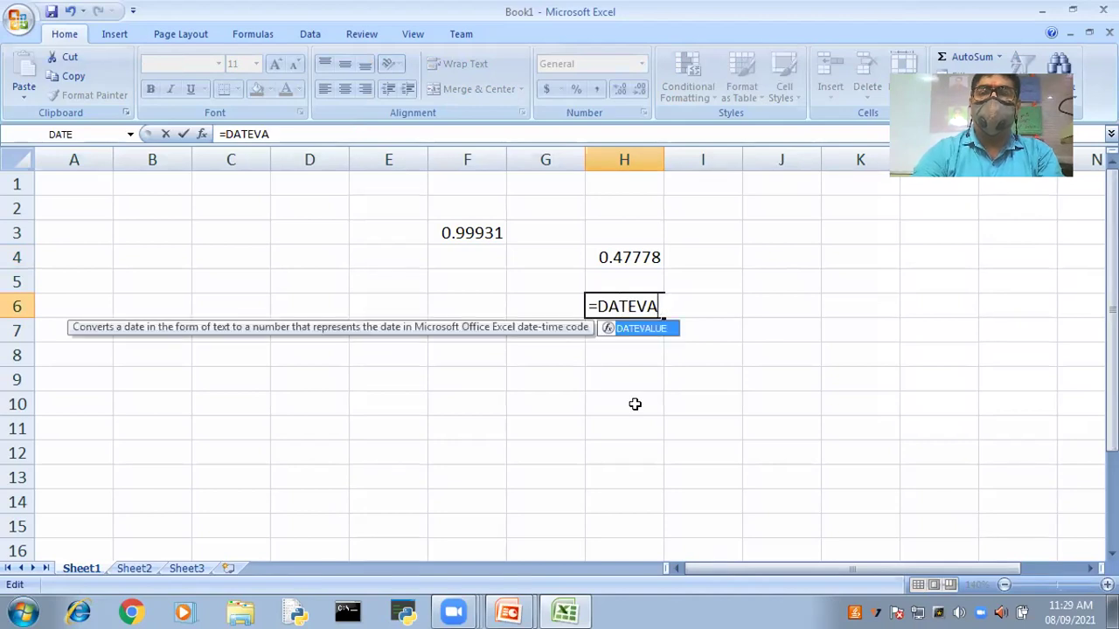
{"action": "key", "text": "Tab"}
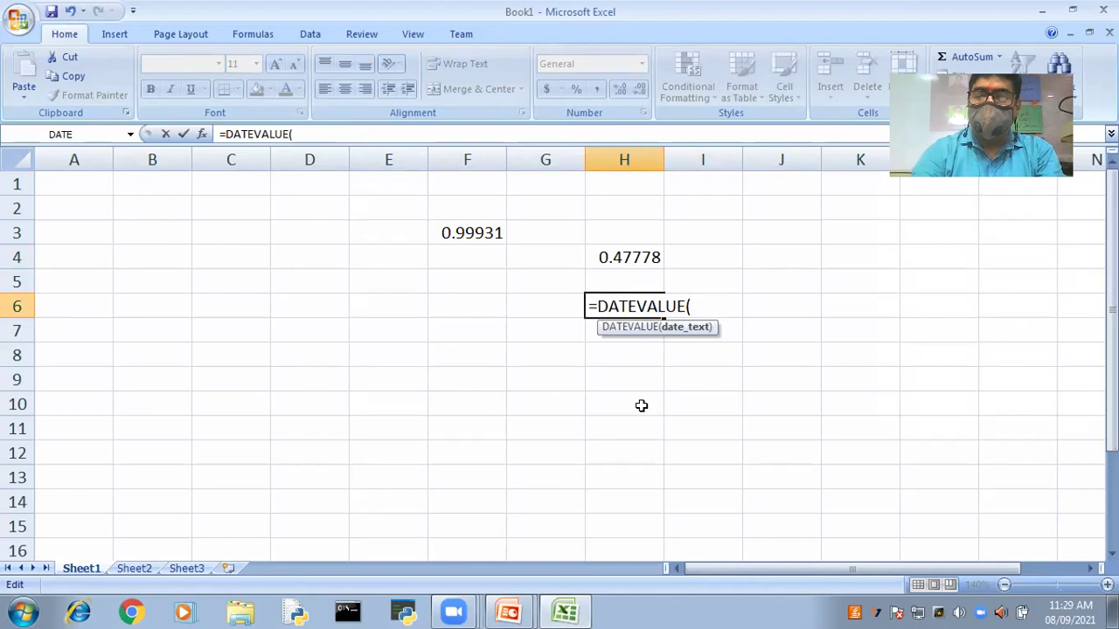
{"action": "type", "text": "08"}
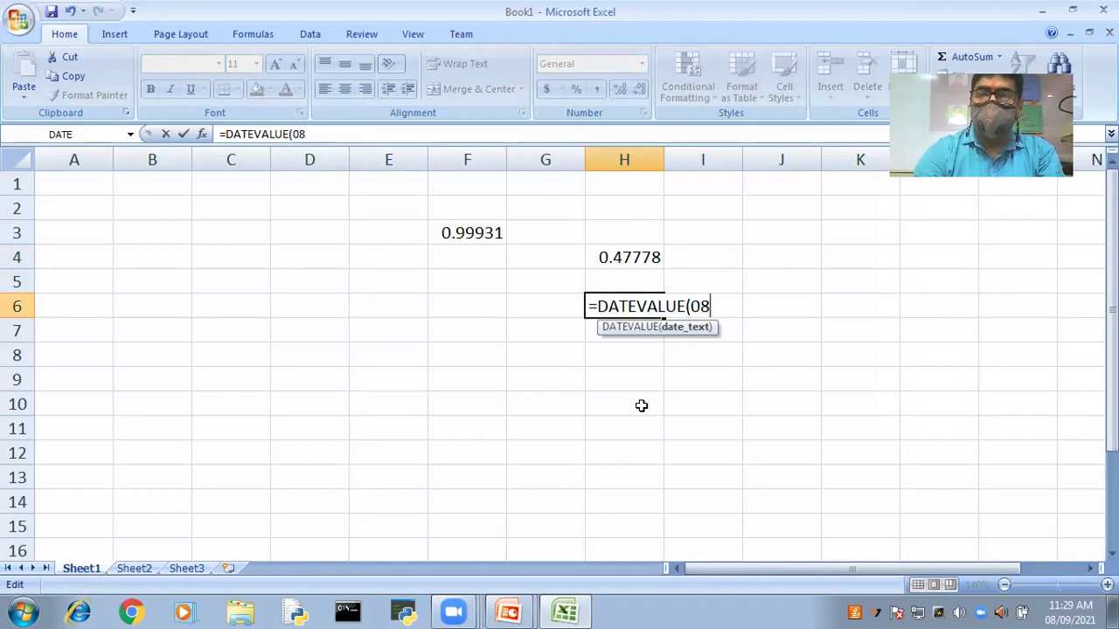
{"action": "type", "text": "/09"}
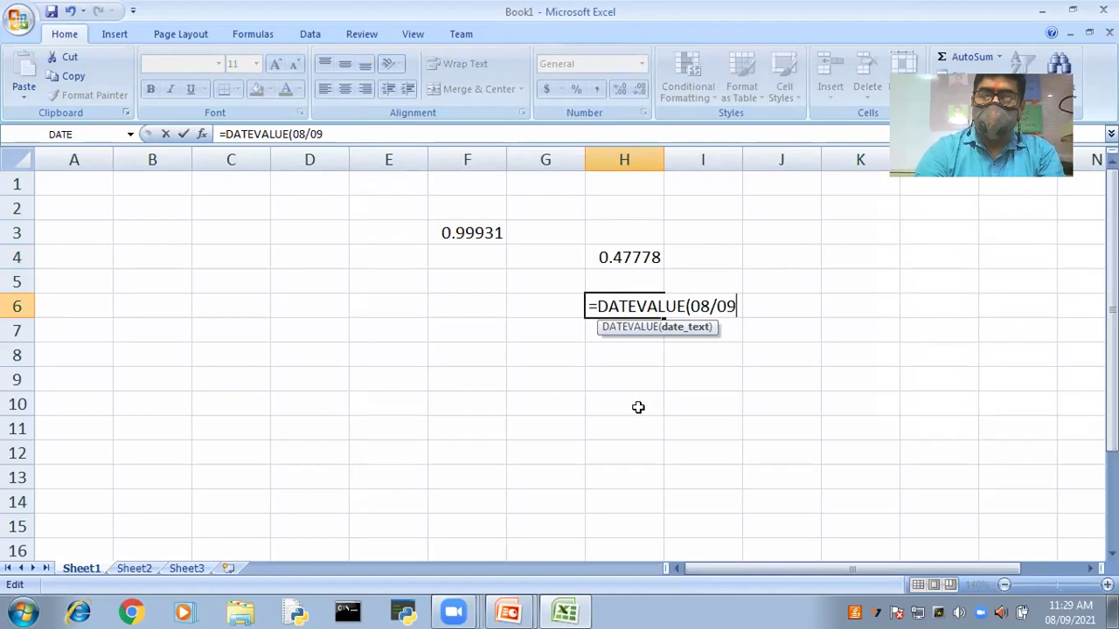
{"action": "type", "text": "/20"}
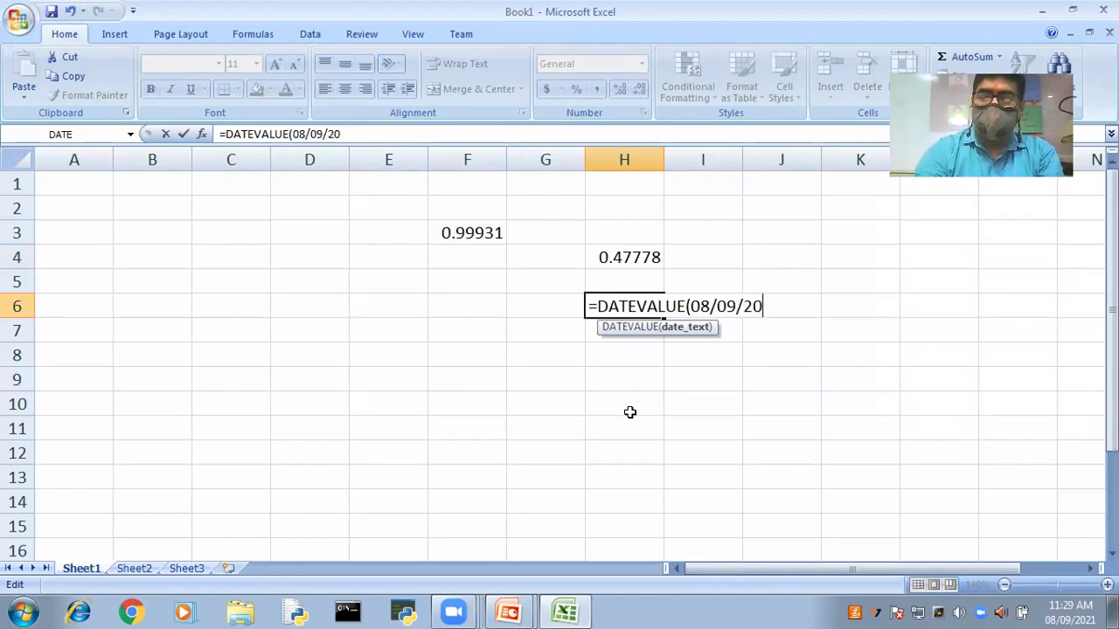
{"action": "type", "text": "21)"}
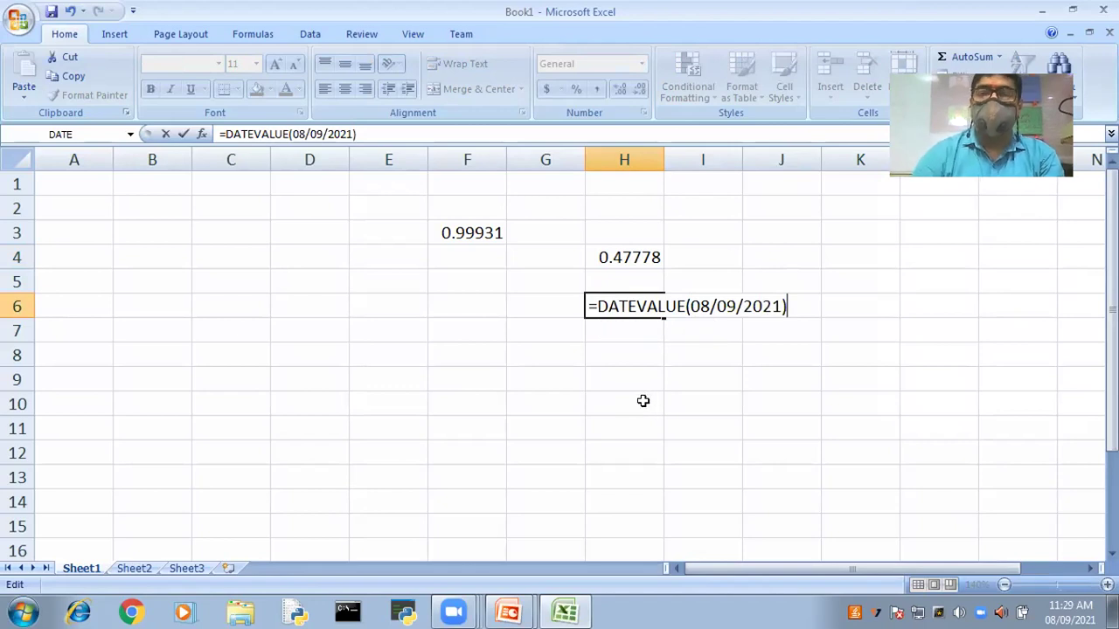
{"action": "key", "text": "Return"}
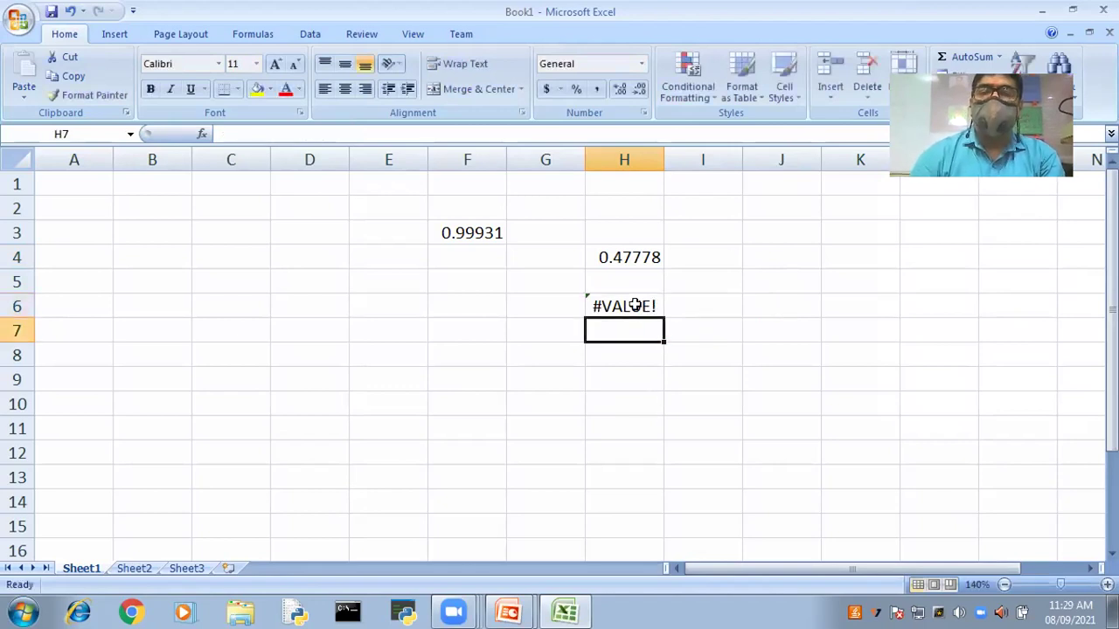
Enclose the date in cell H6's formula in quotation marks, giving =DATEVALUE("8/9/2021"), and select the cell again.
{"action": "key", "text": "Up"}
{"action": "left_click", "coordinate": [293, 133]}
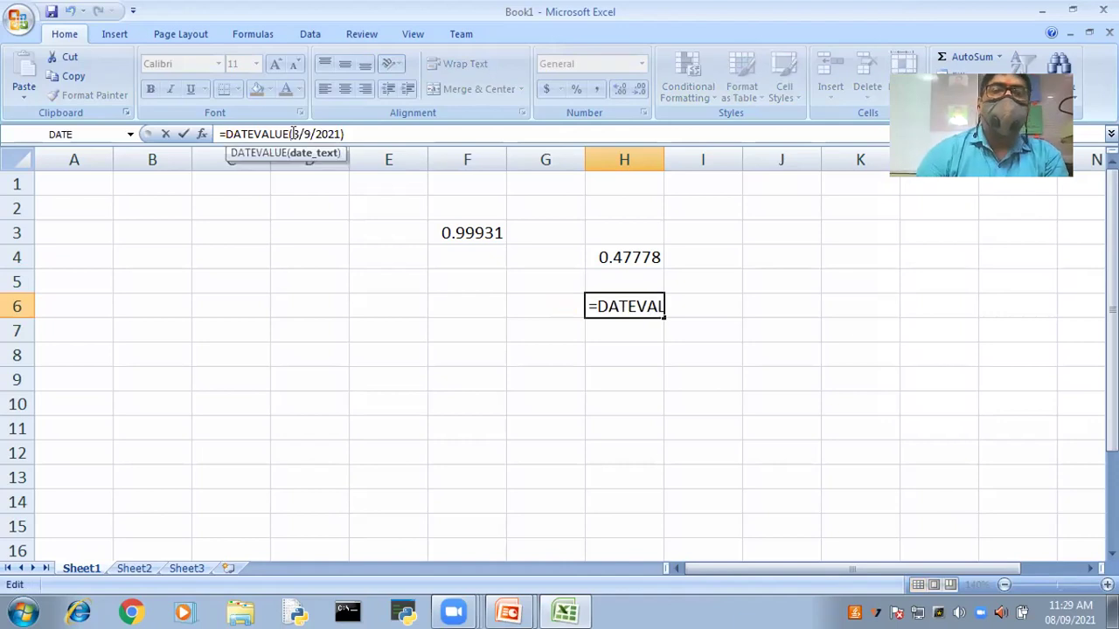
{"action": "type", "text": "\""}
{"action": "key", "text": "Right"}
{"action": "key", "text": "Right"}
{"action": "key", "text": "Right"}
{"action": "key", "text": "Right"}
{"action": "key", "text": "Right"}
{"action": "key", "text": "Right"}
{"action": "key", "text": "Right"}
{"action": "key", "text": "Right"}
{"action": "type", "text": "\""}
{"action": "key", "text": "Return"}
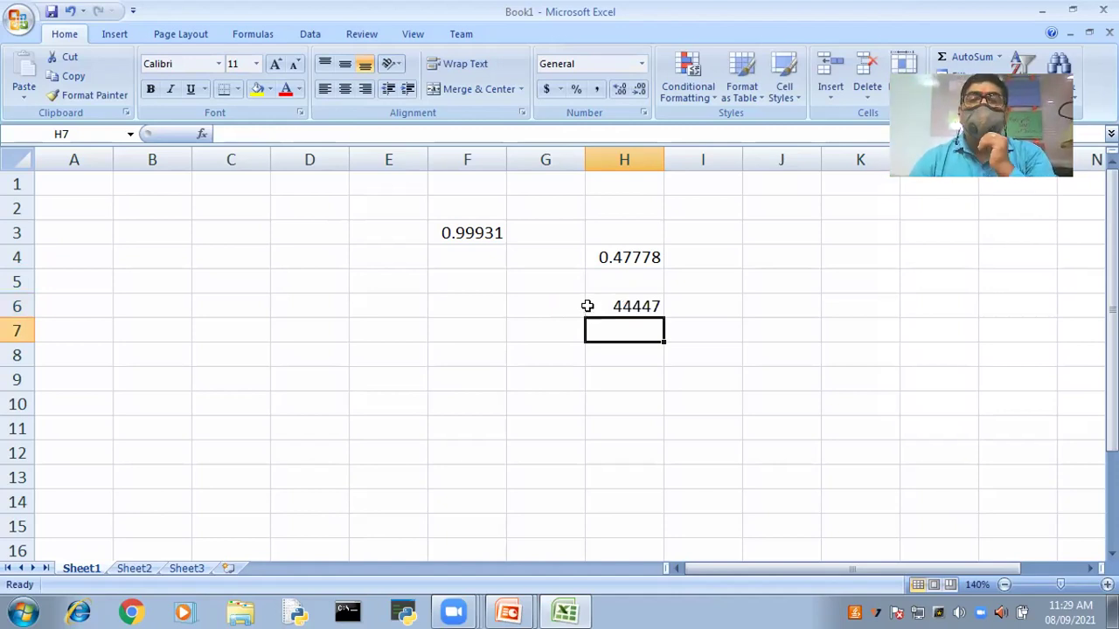
{"action": "left_click", "coordinate": [625, 306]}
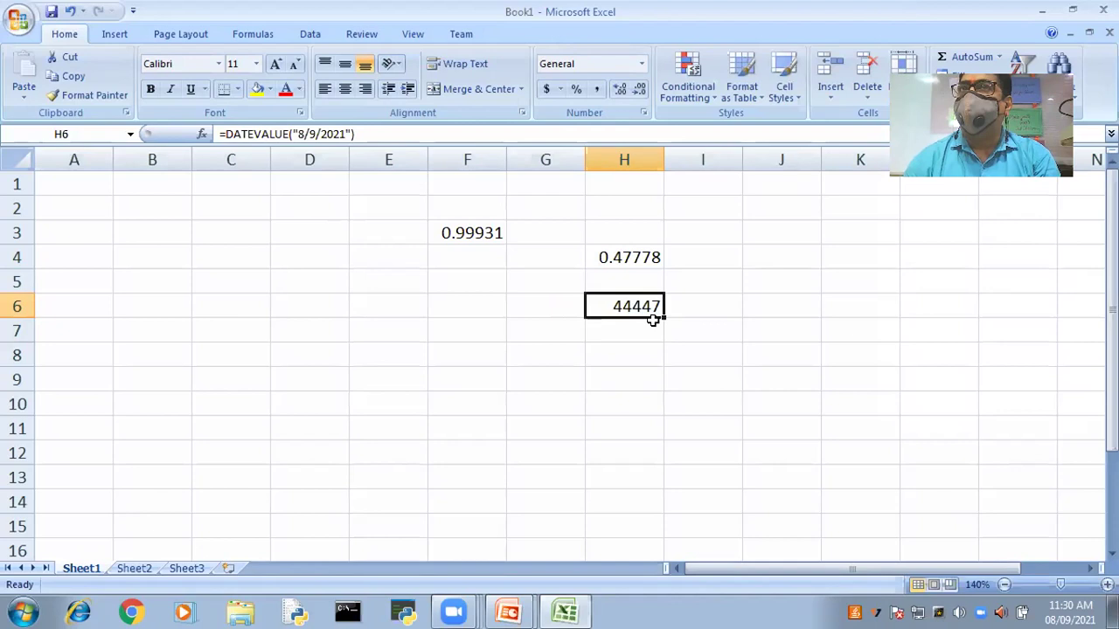
Start a DATE formula in cell H8 with YEAR(44447) as its year argument.
{"action": "left_click", "coordinate": [642, 256]}
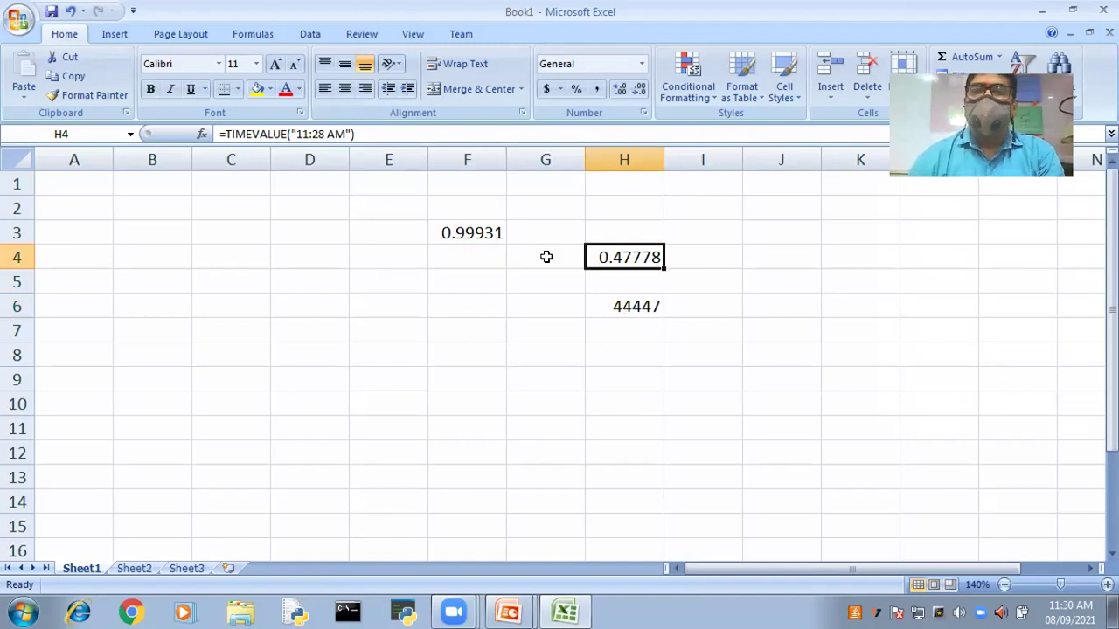
{"action": "key", "text": "Down"}
{"action": "key", "text": "Down"}
{"action": "left_click", "coordinate": [620, 358]}
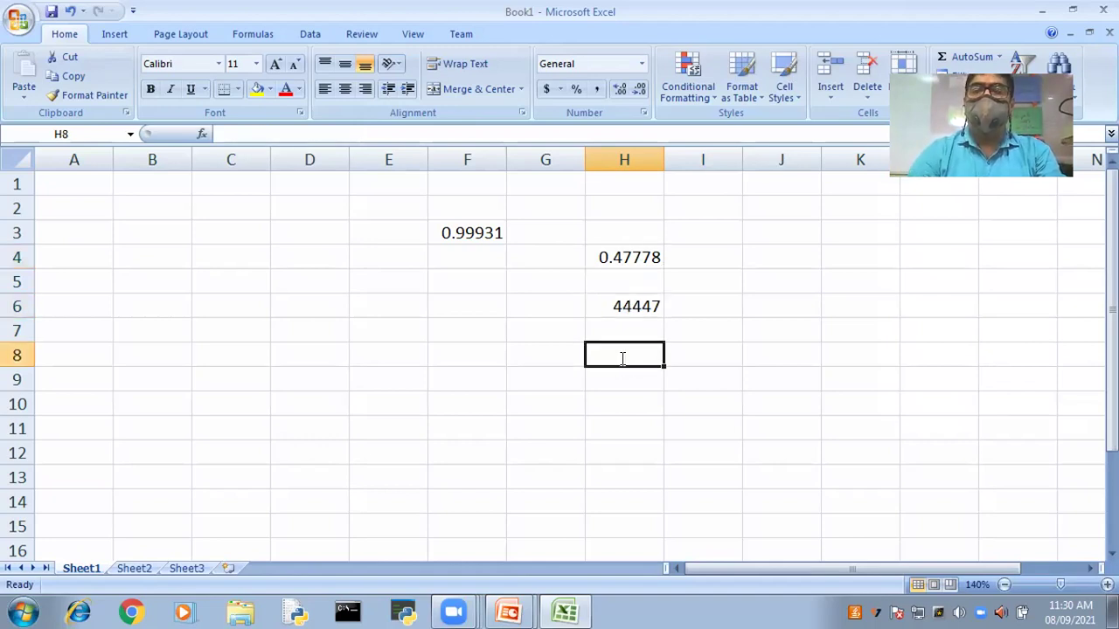
{"action": "type", "text": "=DATE"}
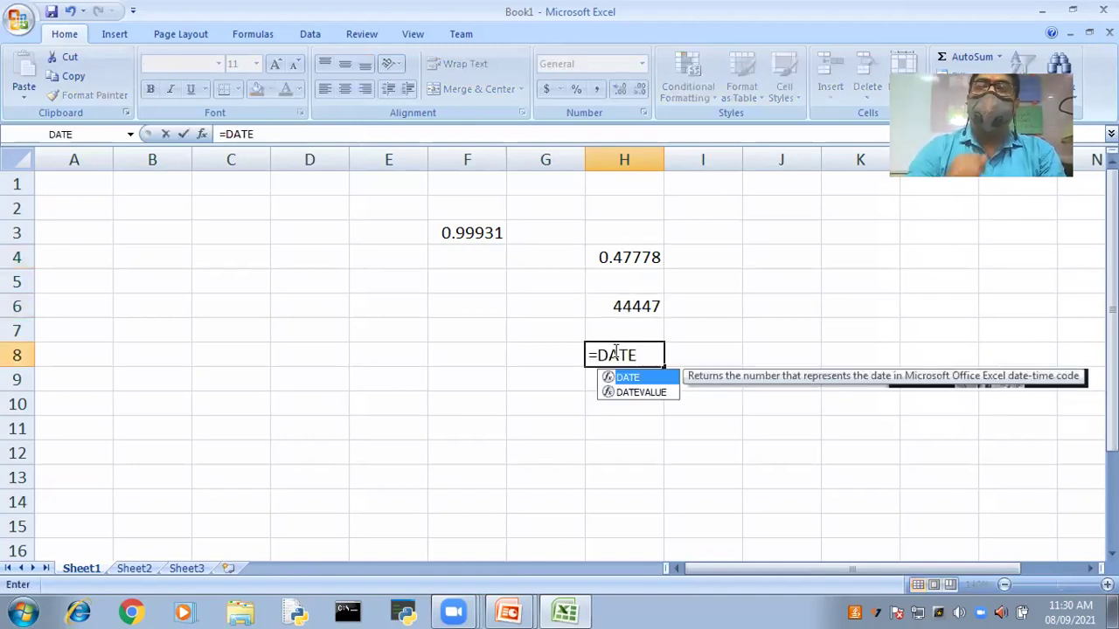
{"action": "type", "text": "("}
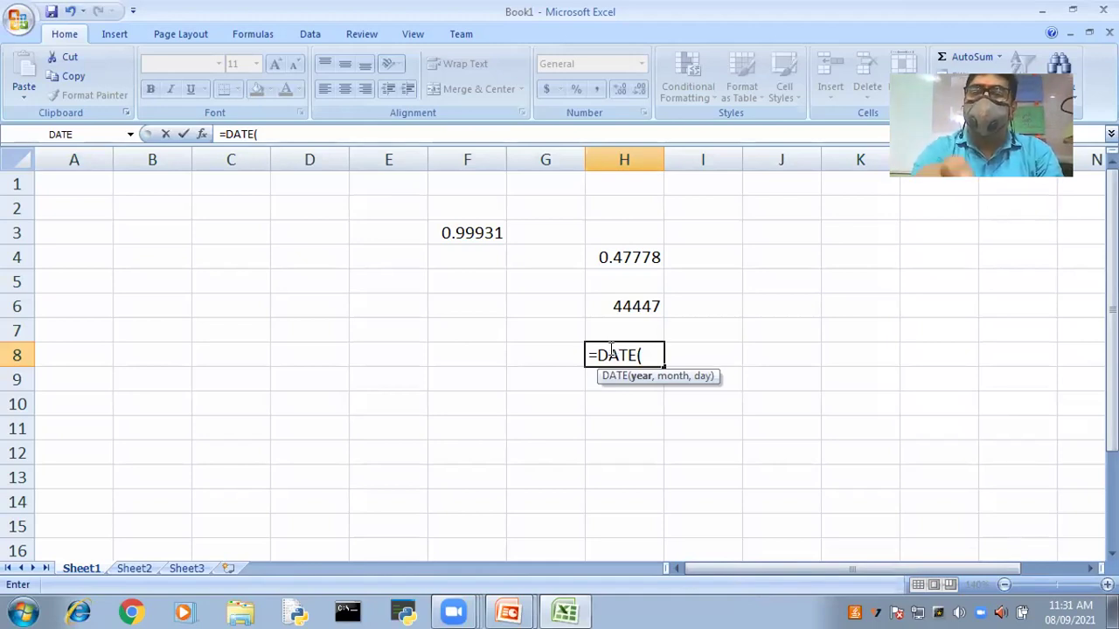
{"action": "type", "text": "YEAR"}
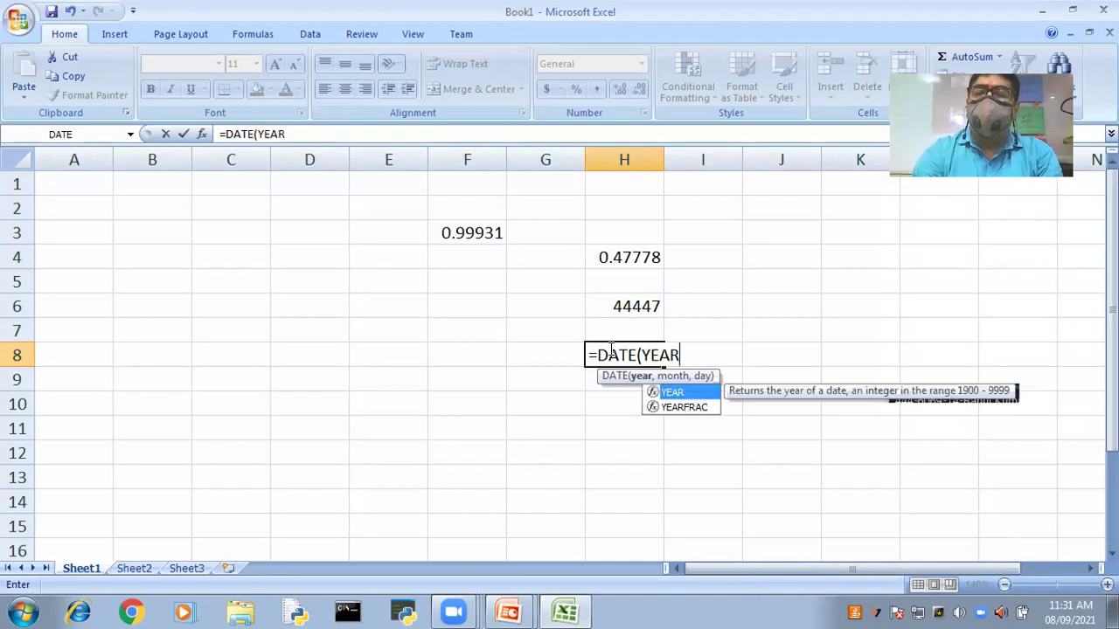
{"action": "type", "text": "("}
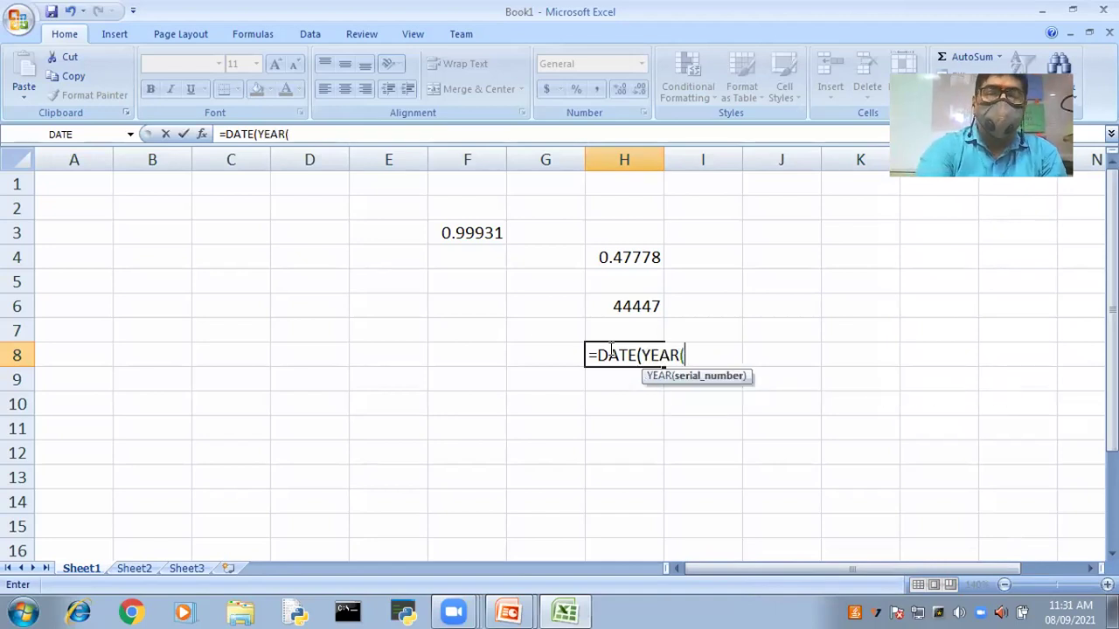
{"action": "type", "text": "44447"}
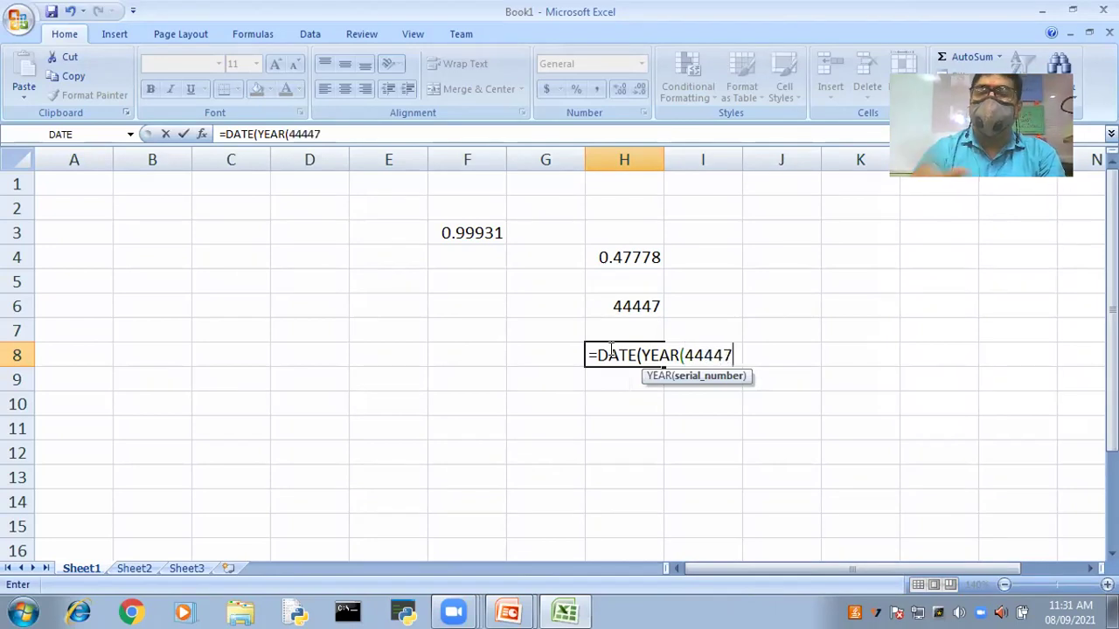
{"action": "type", "text": "),"}
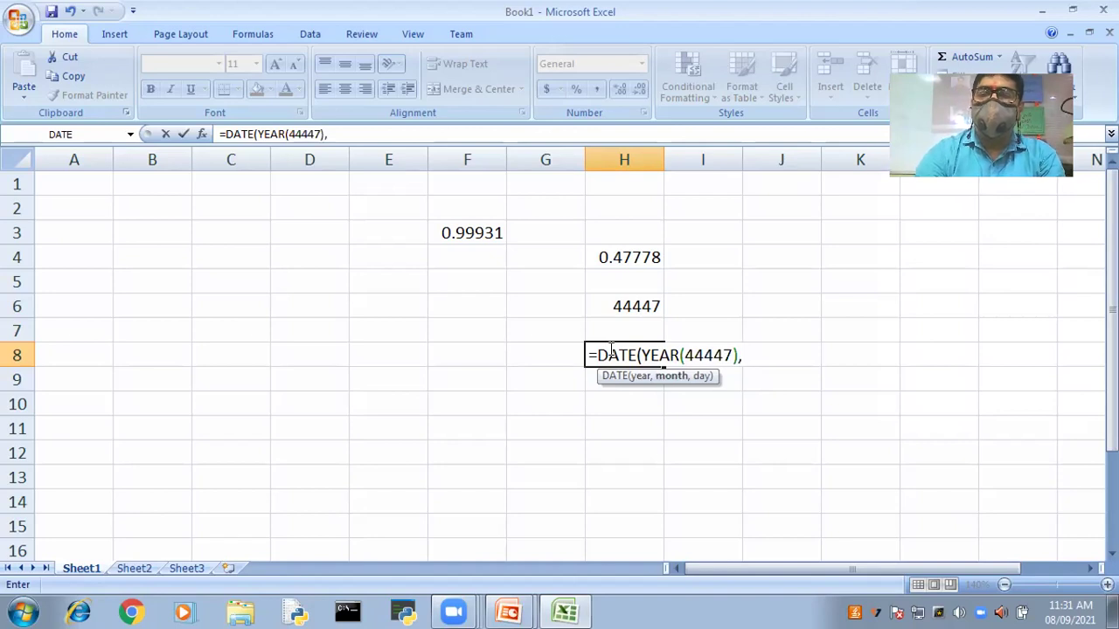
Add MONTH(44447) and DAY(44447) to the formula in H8 and enter it as =DATE(YEAR(44447),MONTH(44447),DAY(44447)).
{"action": "type", "text": "MONTH"}
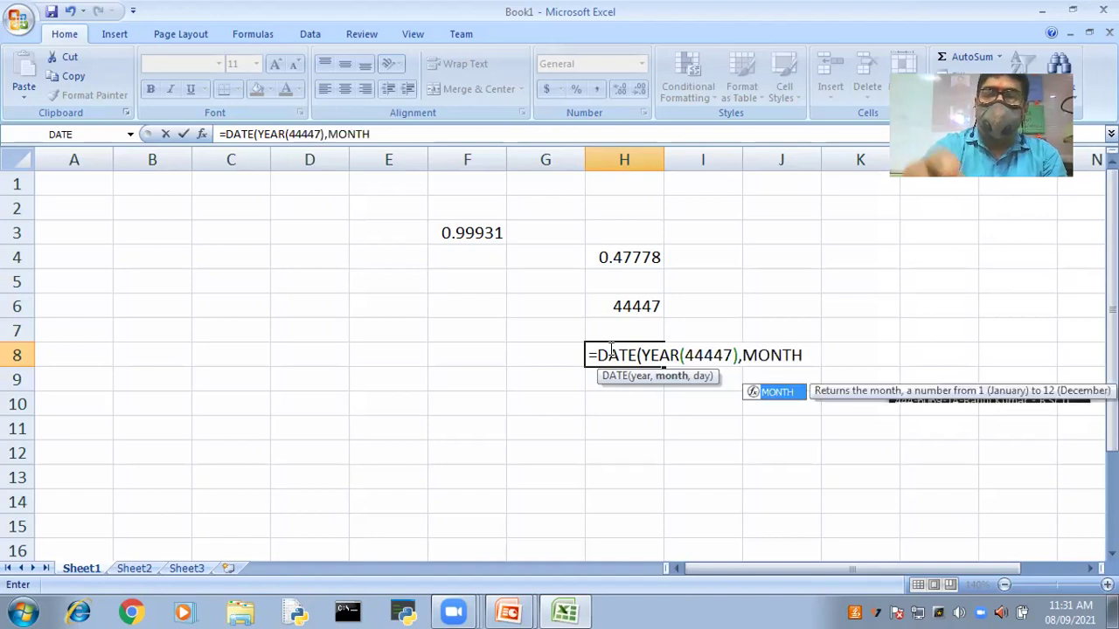
{"action": "type", "text": "(4"}
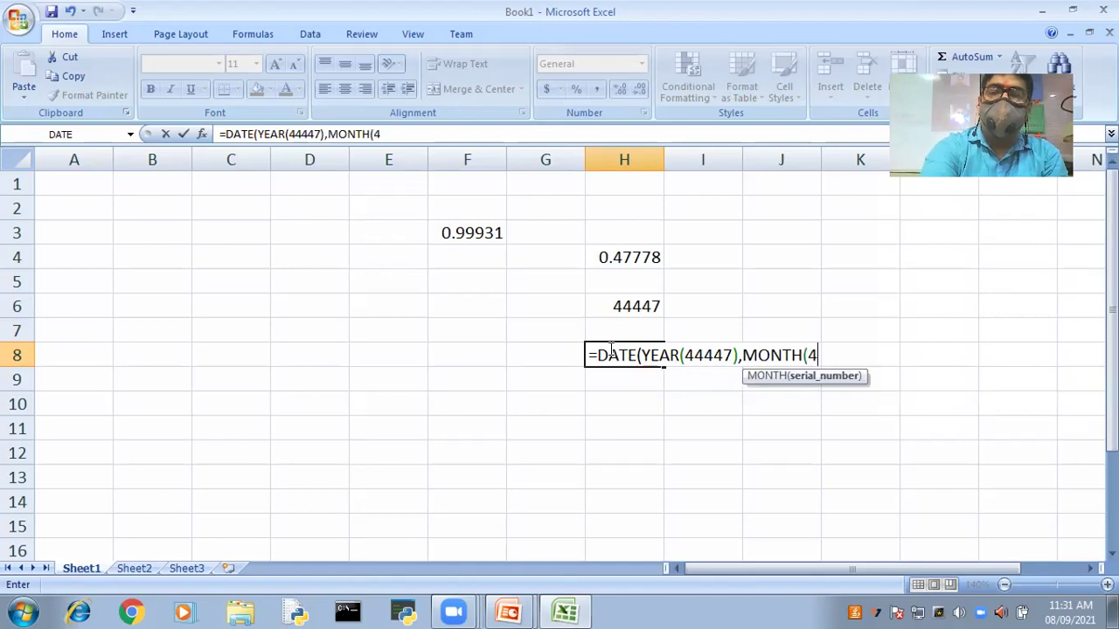
{"action": "type", "text": "4447),"}
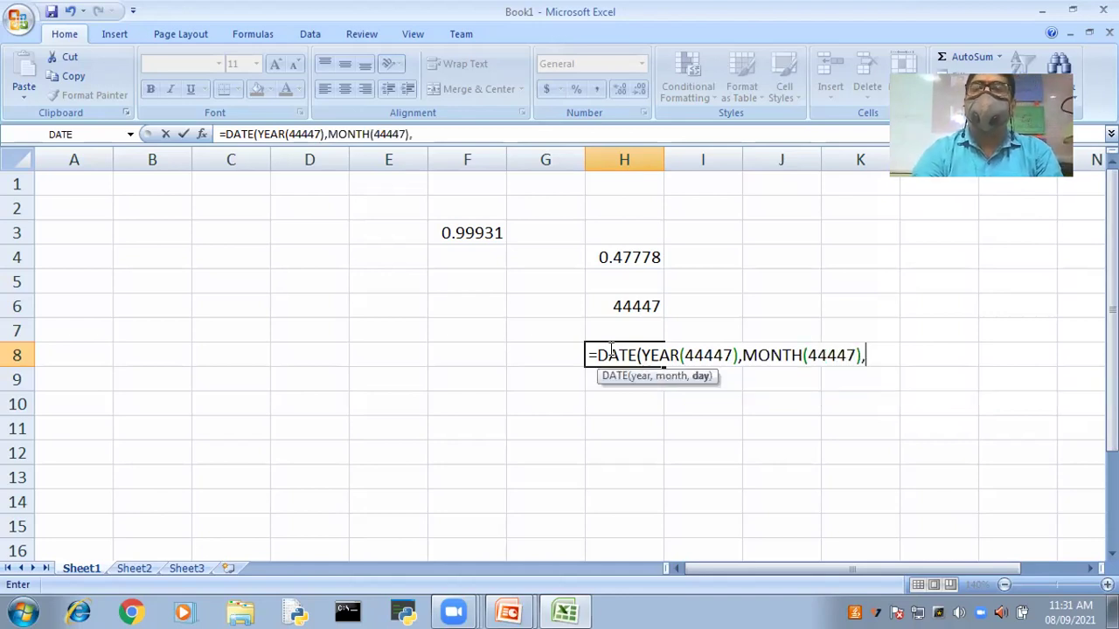
{"action": "type", "text": "D"}
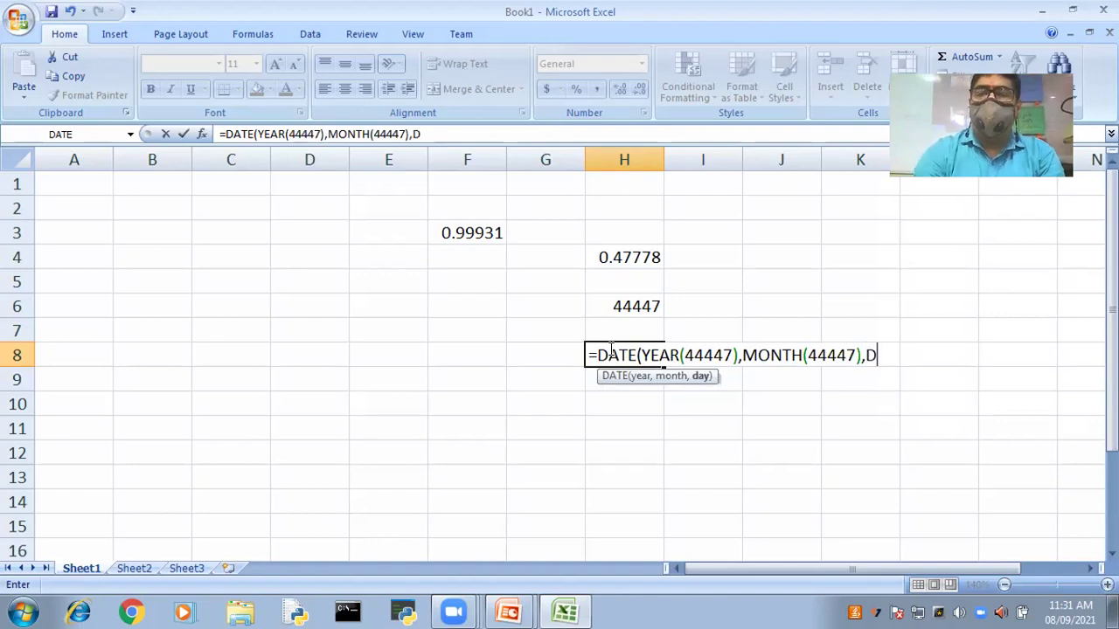
{"action": "type", "text": "AY"}
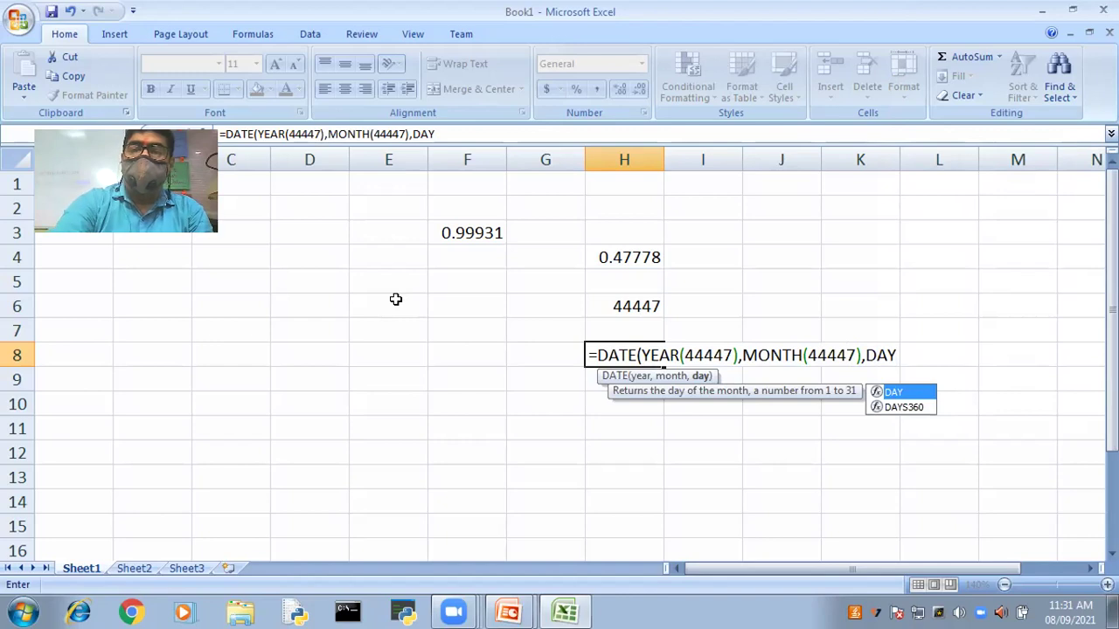
{"action": "type", "text": "("}
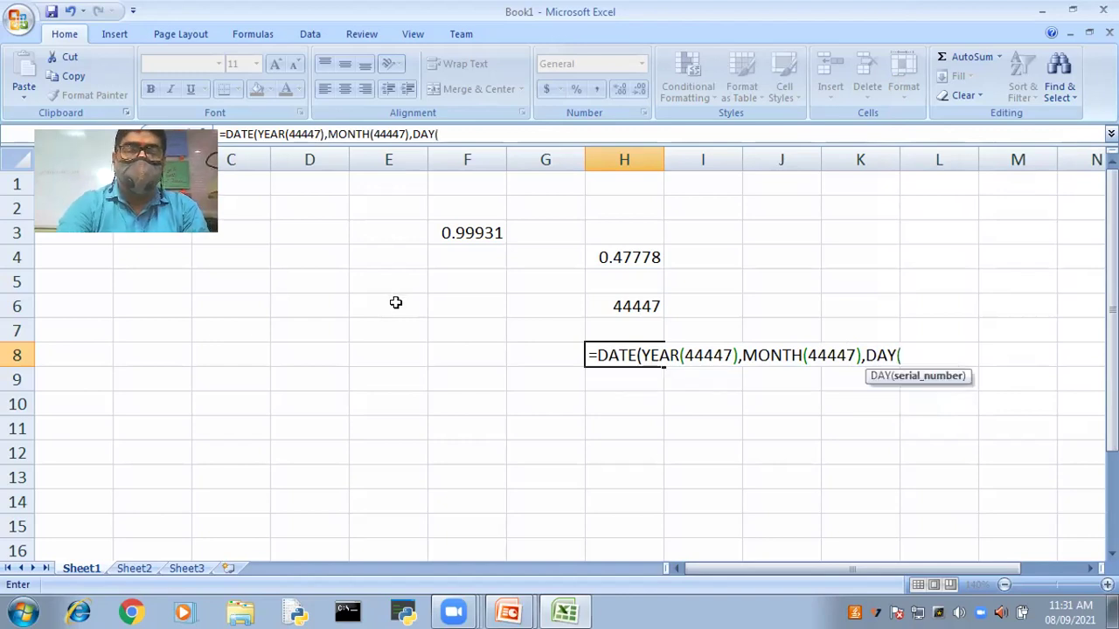
{"action": "type", "text": "44447"}
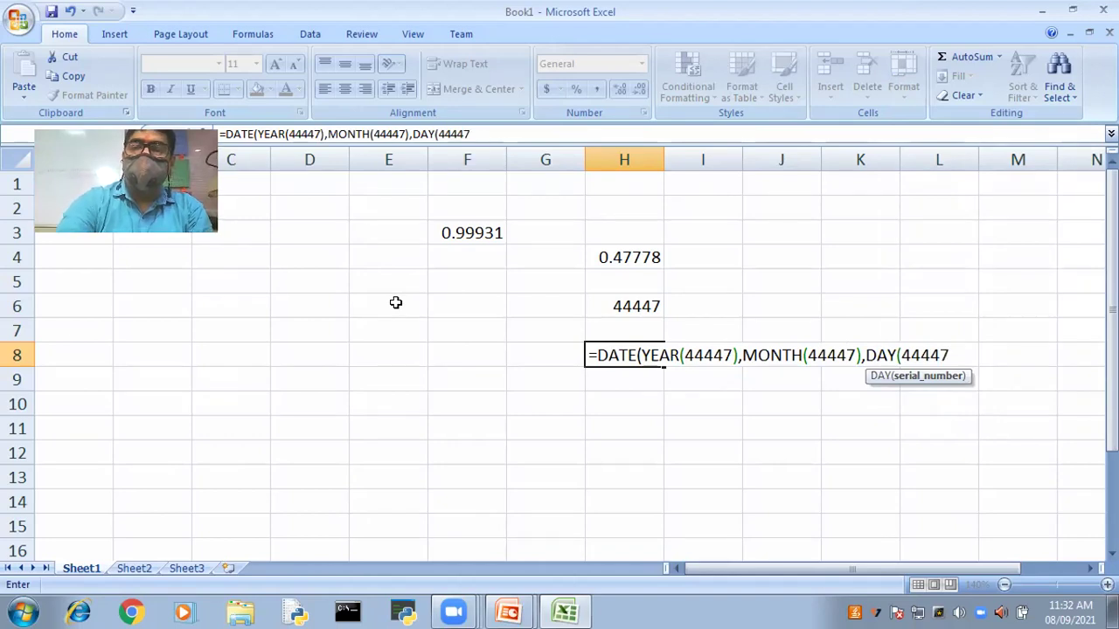
{"action": "type", "text": "))"}
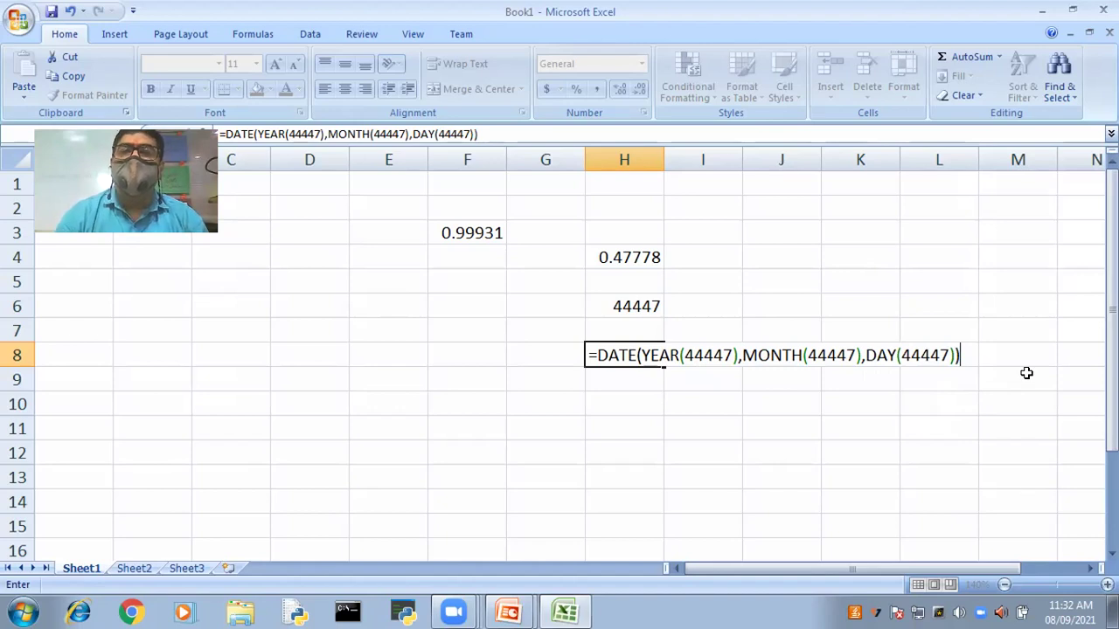
{"action": "key", "text": "alt+Tab"}
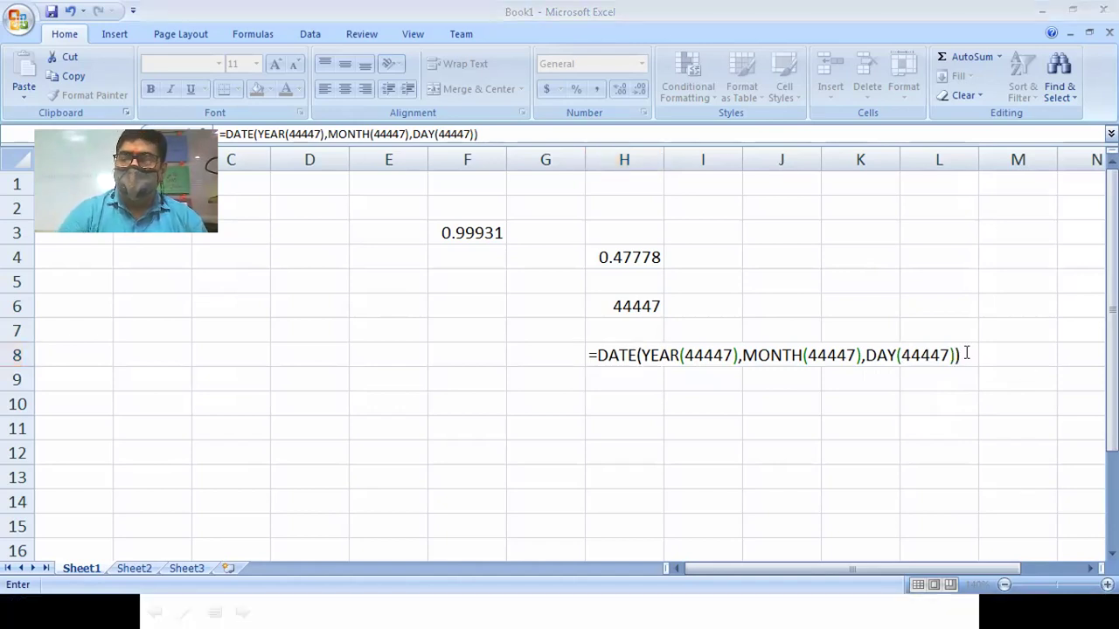
{"action": "key", "text": "alt+Tab"}
{"action": "key", "text": "Return"}
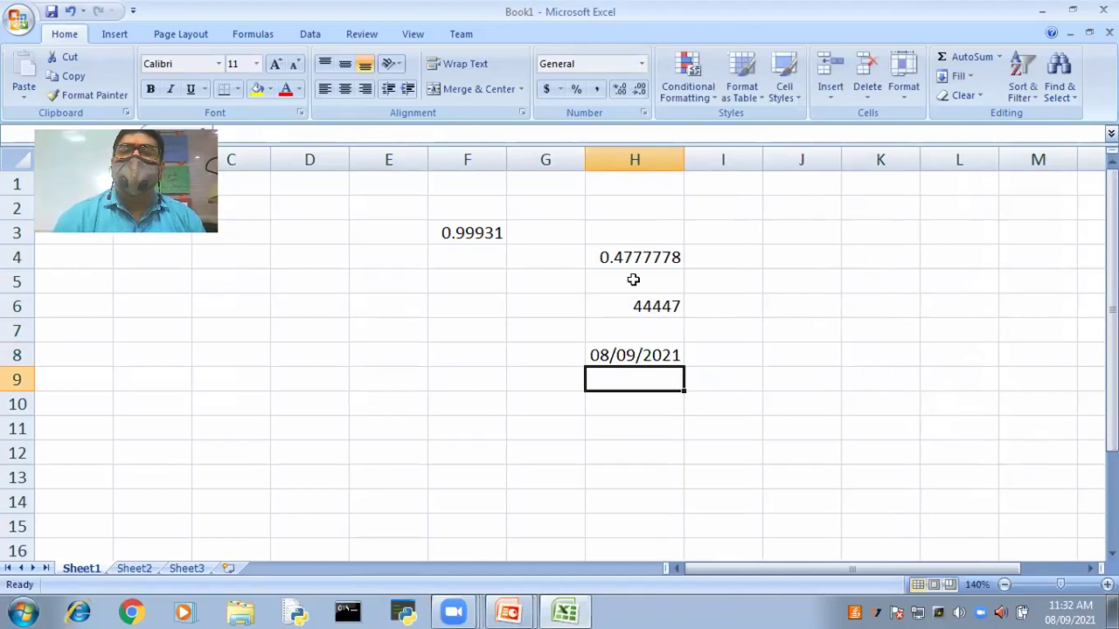
Enter the formula =HOUR(0.4777778) in cell I4, beside the TIMEVALUE result.
{"action": "left_click", "coordinate": [731, 259]}
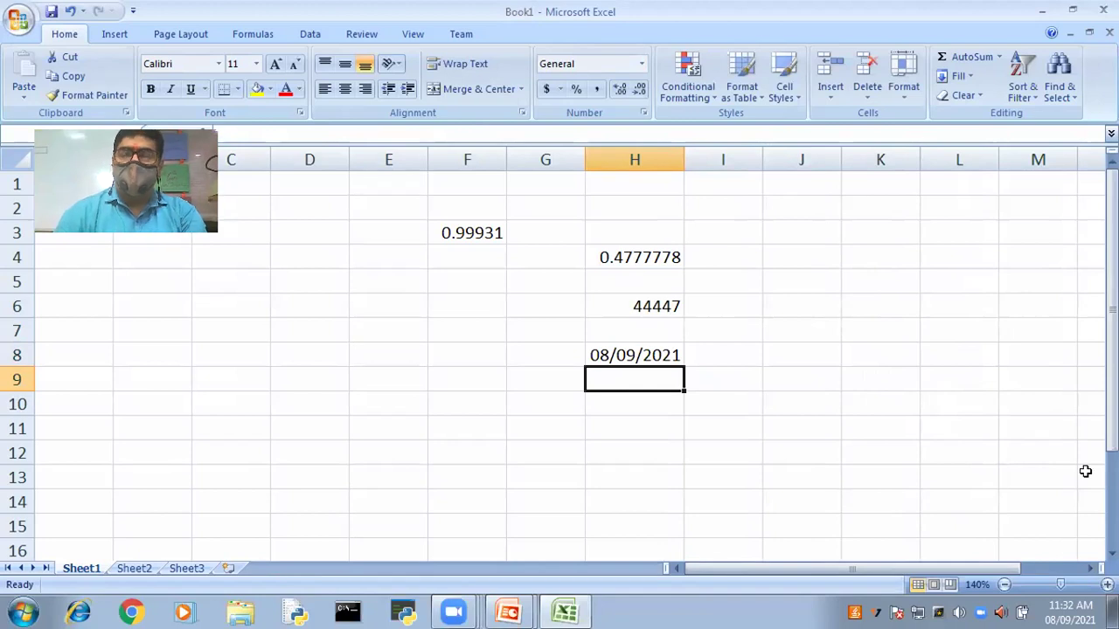
{"action": "type", "text": "="}
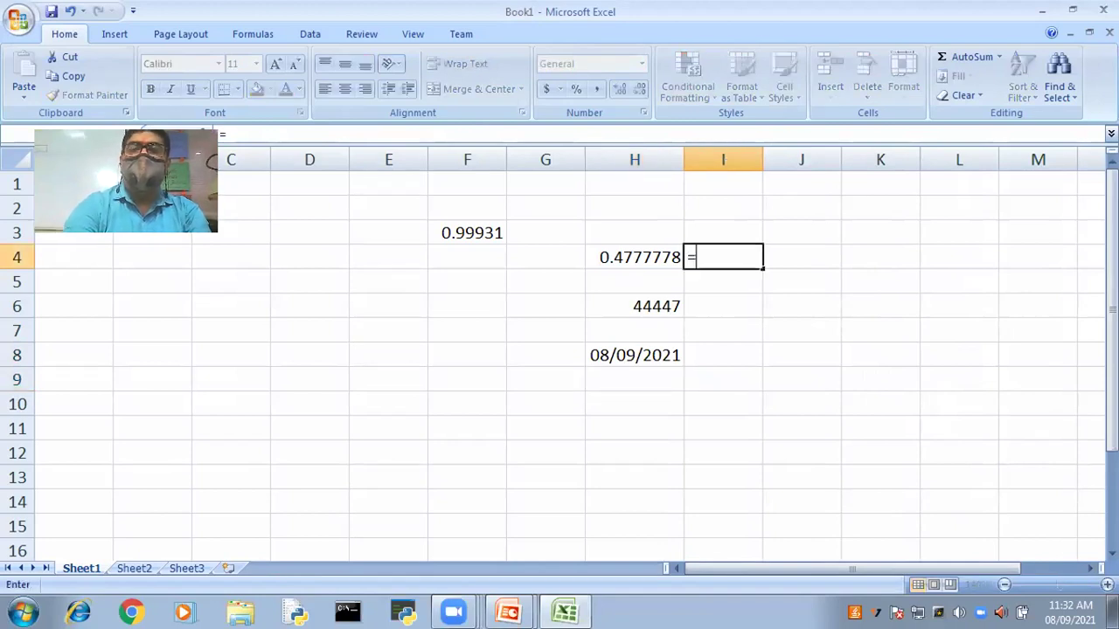
{"action": "type", "text": "HOUR("}
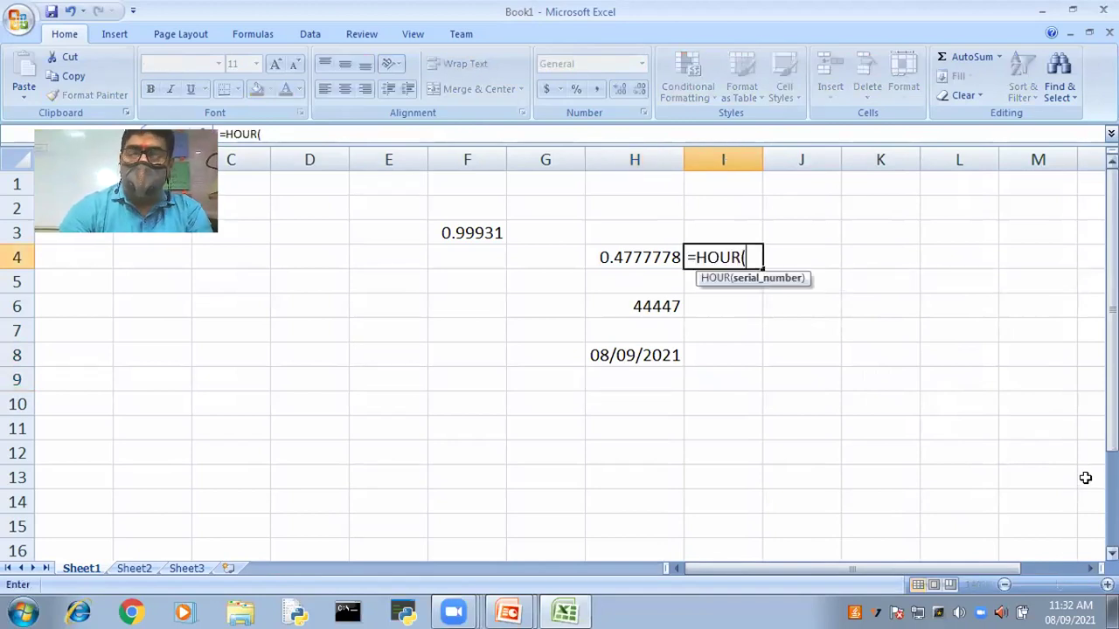
{"action": "type", "text": "0"}
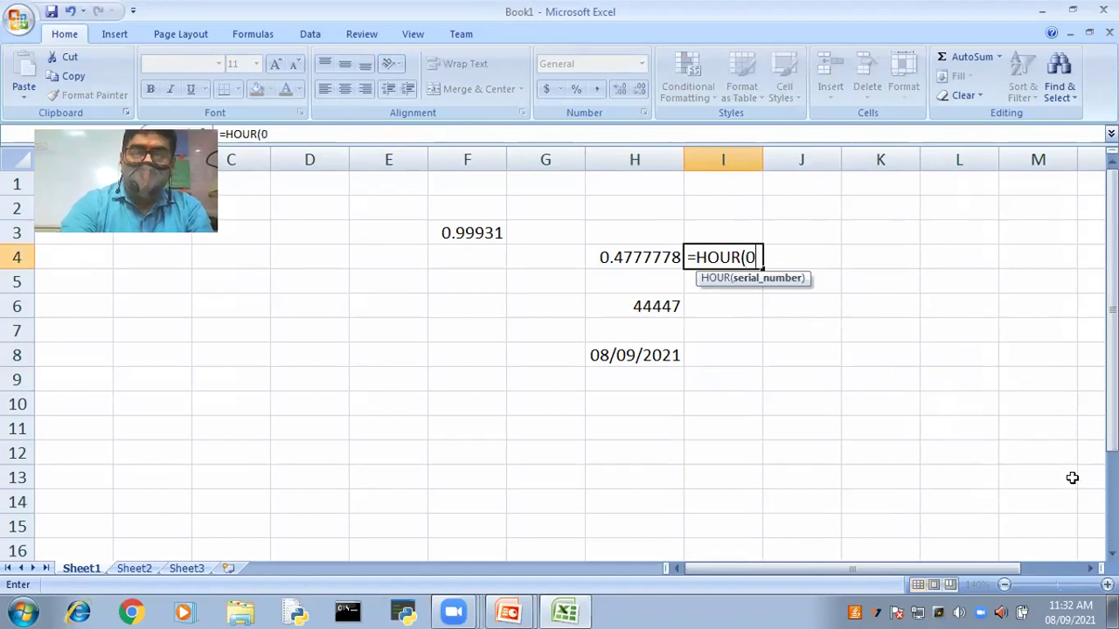
{"action": "type", "text": ".477"}
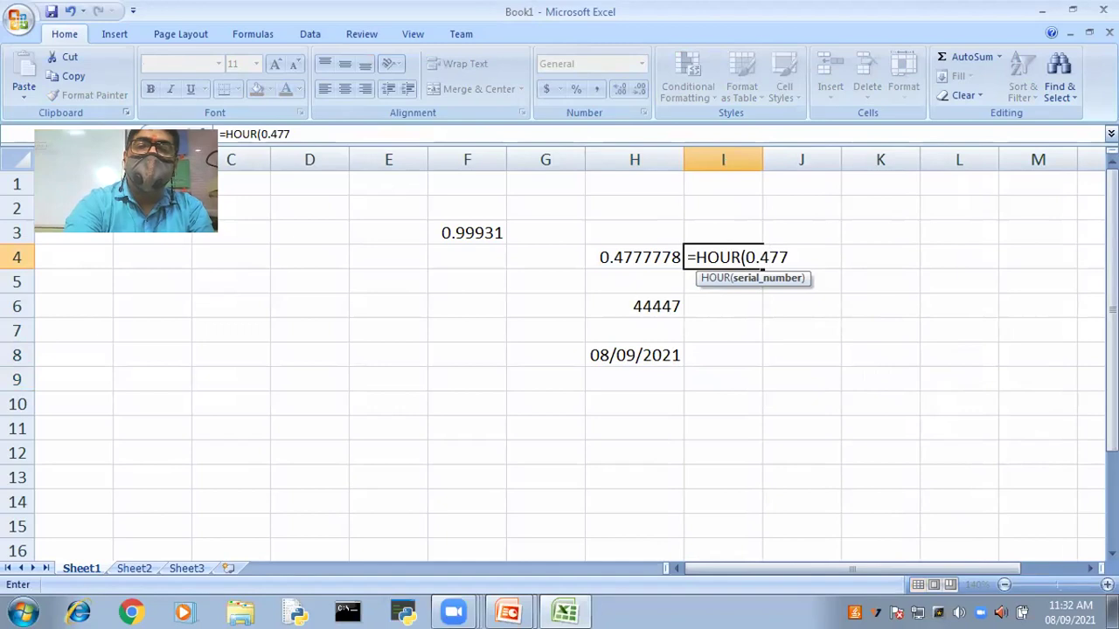
{"action": "type", "text": "77778"}
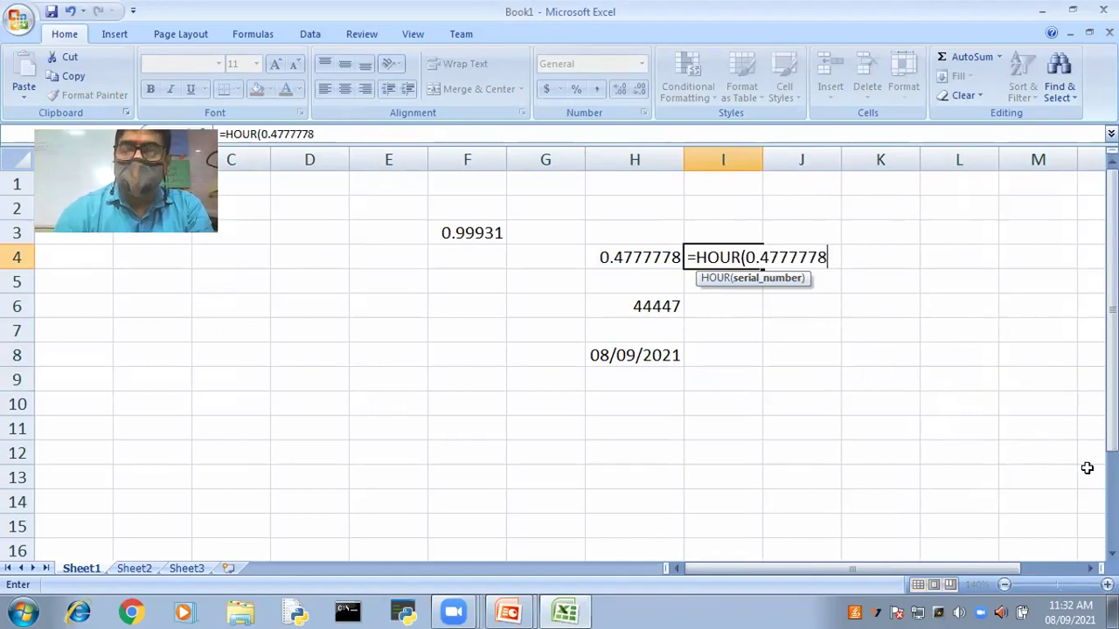
{"action": "type", "text": ")"}
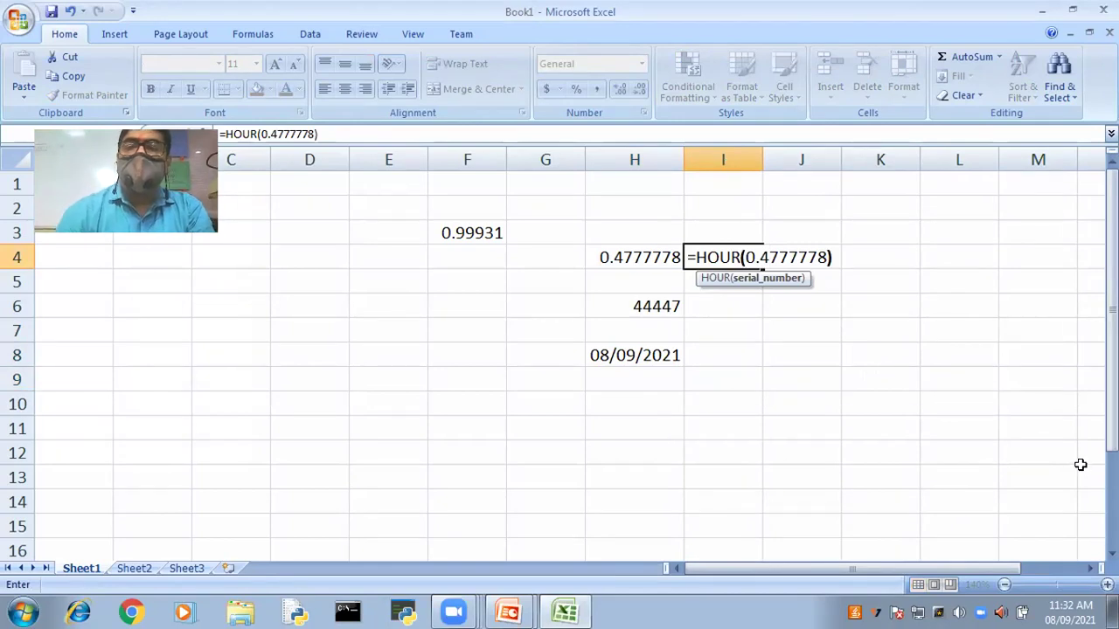
{"action": "key", "text": "Return"}
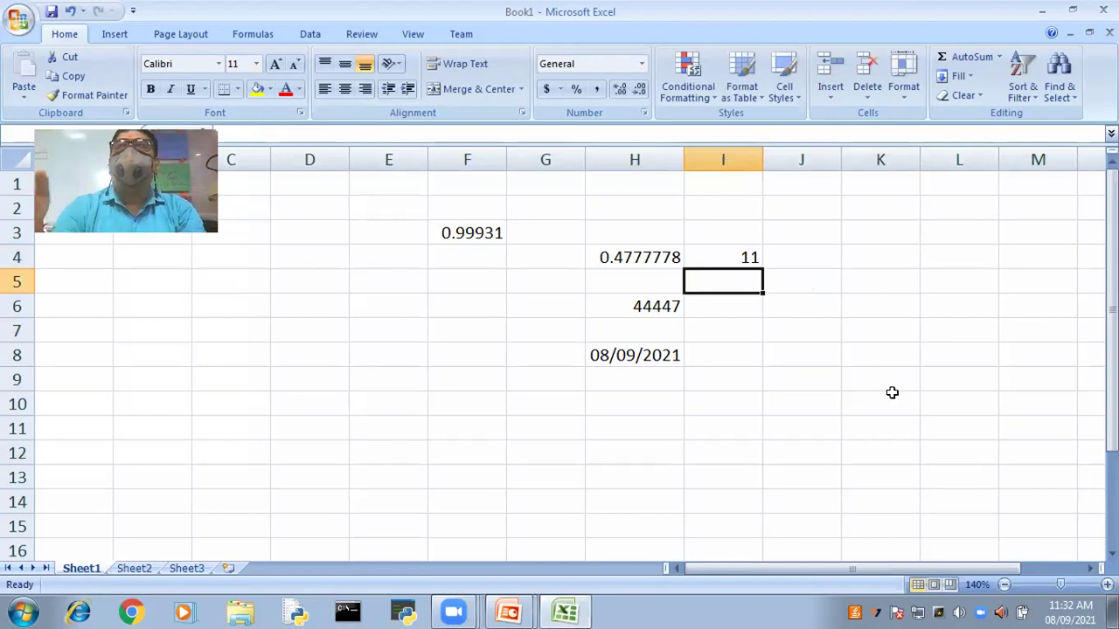
{"action": "left_click", "coordinate": [869, 257]}
{"action": "type", "text": "T"}
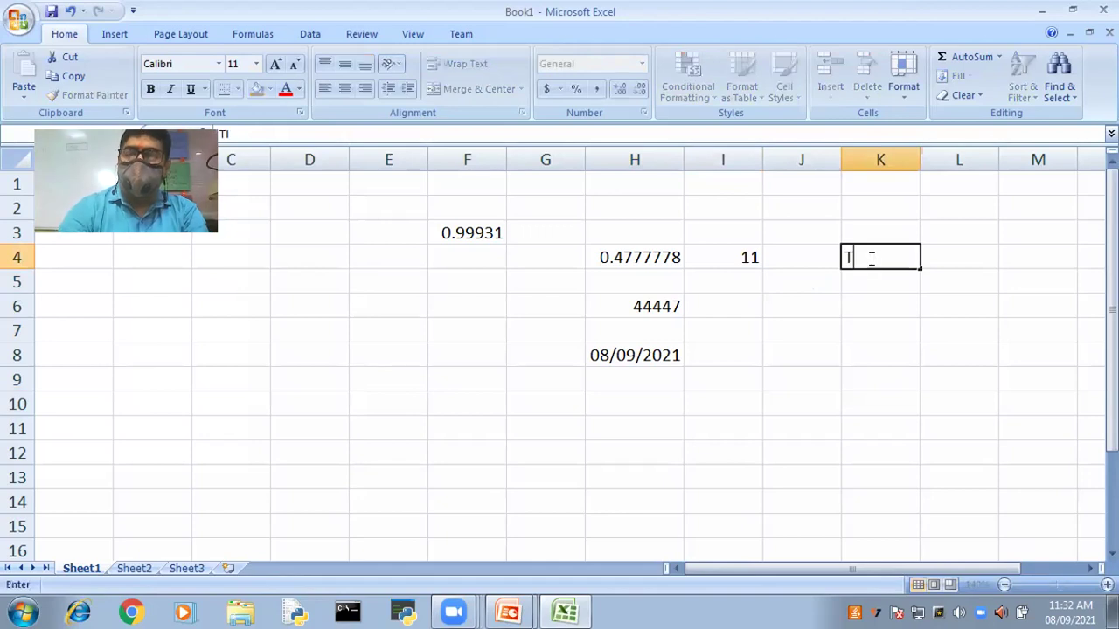
{"action": "type", "text": "IME"}
{"action": "key", "text": "Left"}
{"action": "left_click", "coordinate": [869, 258]}
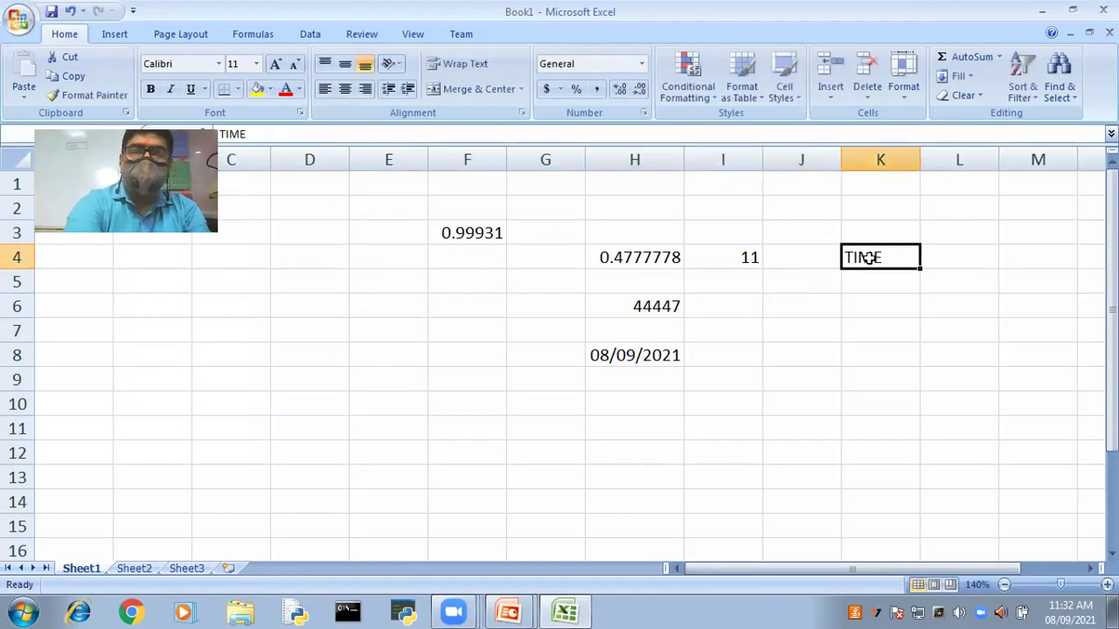
{"action": "key", "text": "F2"}
{"action": "key", "text": "Left"}
{"action": "key", "text": "Left"}
{"action": "key", "text": "Left"}
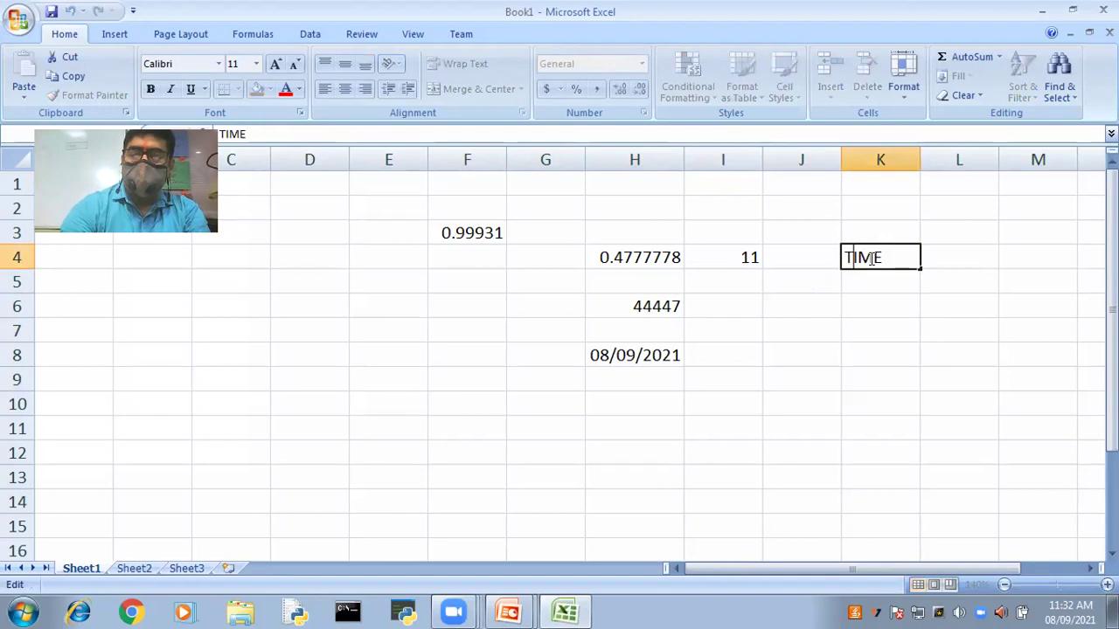
{"action": "type", "text": "=TIME"}
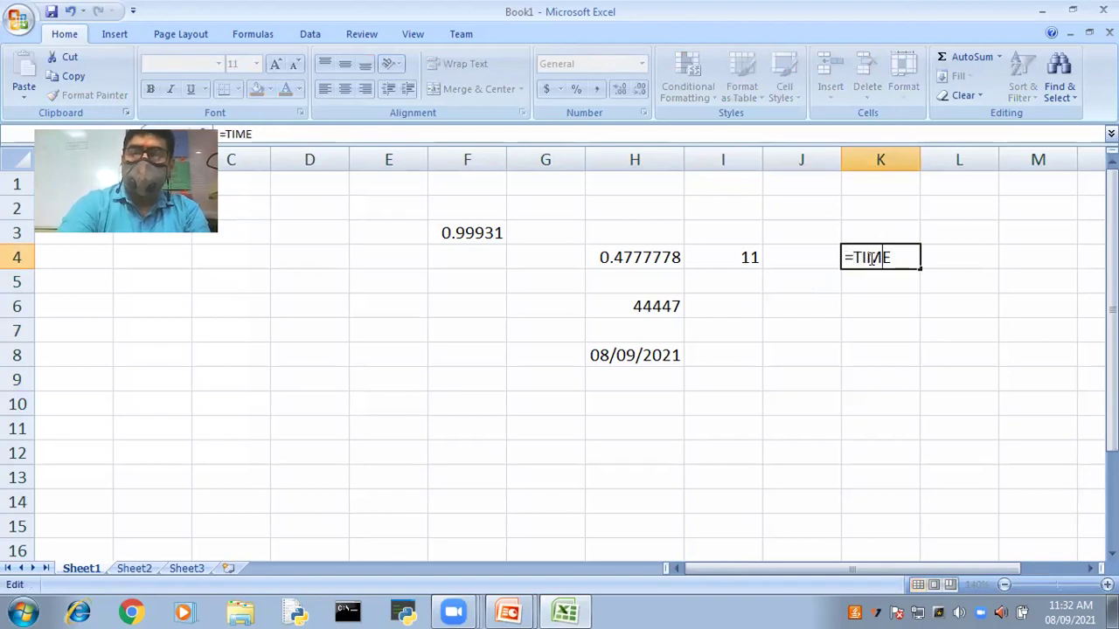
{"action": "type", "text": "("}
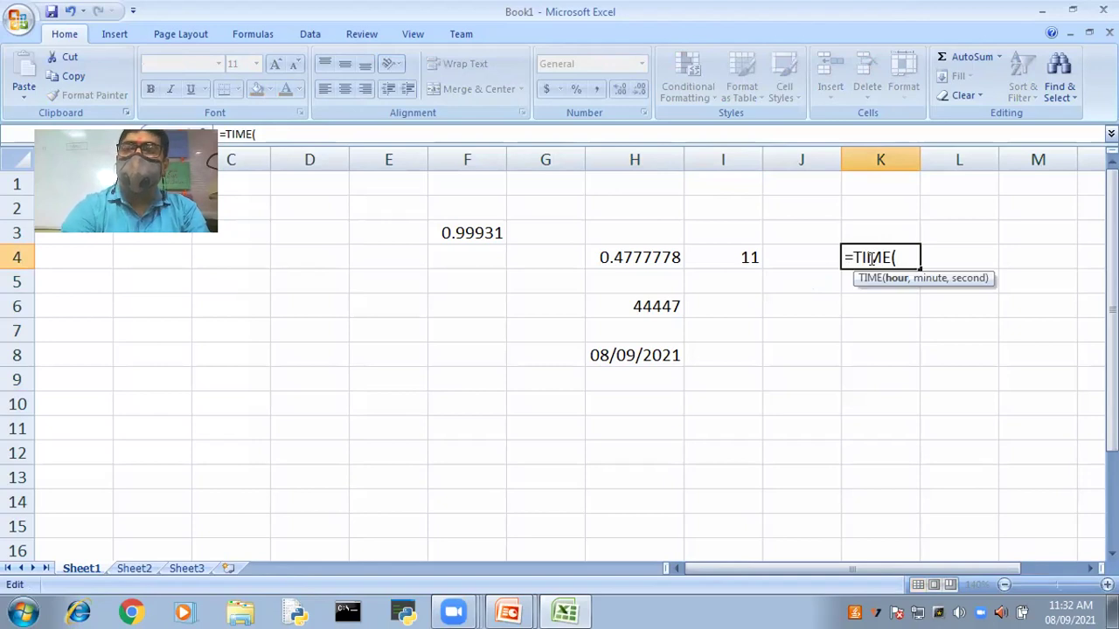
{"action": "type", "text": "HOUR"}
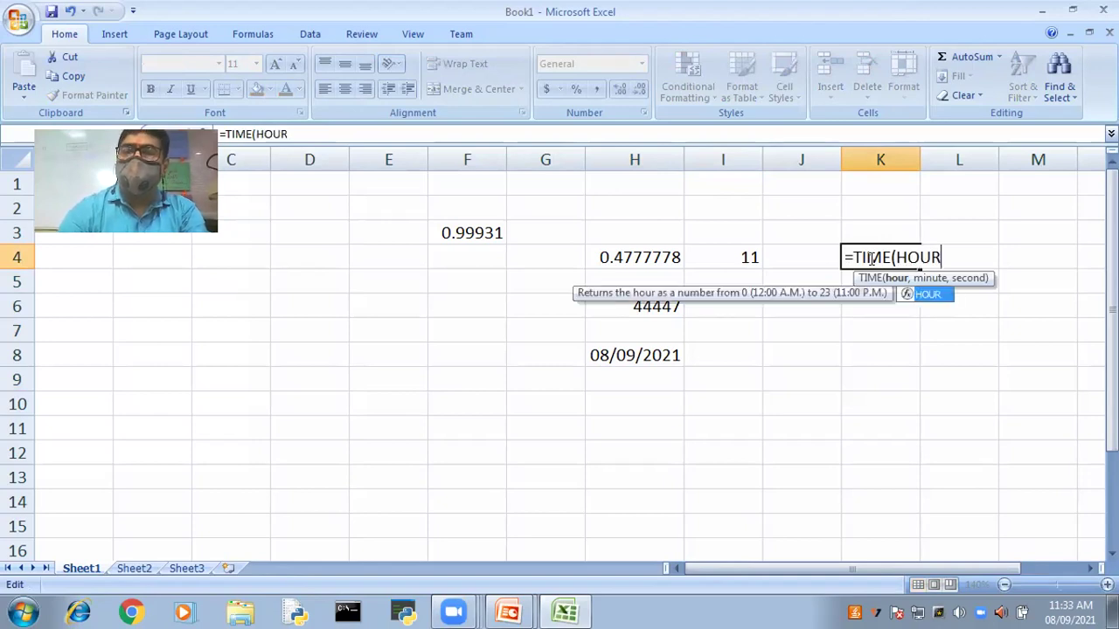
{"action": "type", "text": "("}
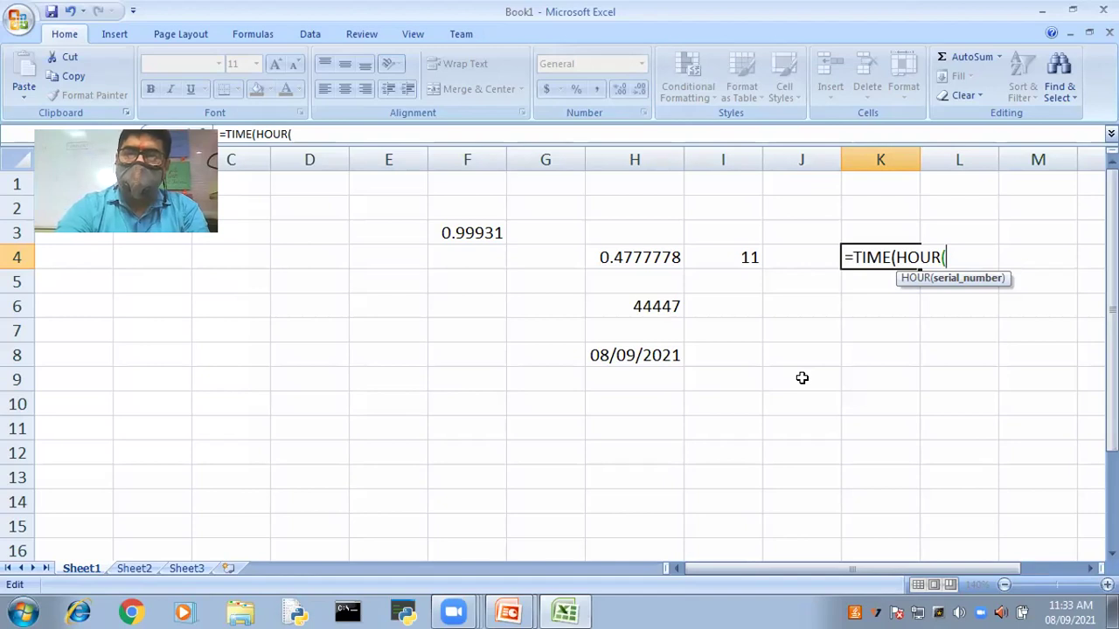
{"action": "key", "text": "BackSpace"}
{"action": "key", "text": "BackSpace"}
{"action": "key", "text": "BackSpace"}
{"action": "key", "text": "BackSpace"}
{"action": "key", "text": "BackSpace"}
{"action": "key", "text": "BackSpace"}
{"action": "key", "text": "BackSpace"}
{"action": "key", "text": "BackSpace"}
{"action": "key", "text": "BackSpace"}
{"action": "key", "text": "BackSpace"}
{"action": "key", "text": "BackSpace"}
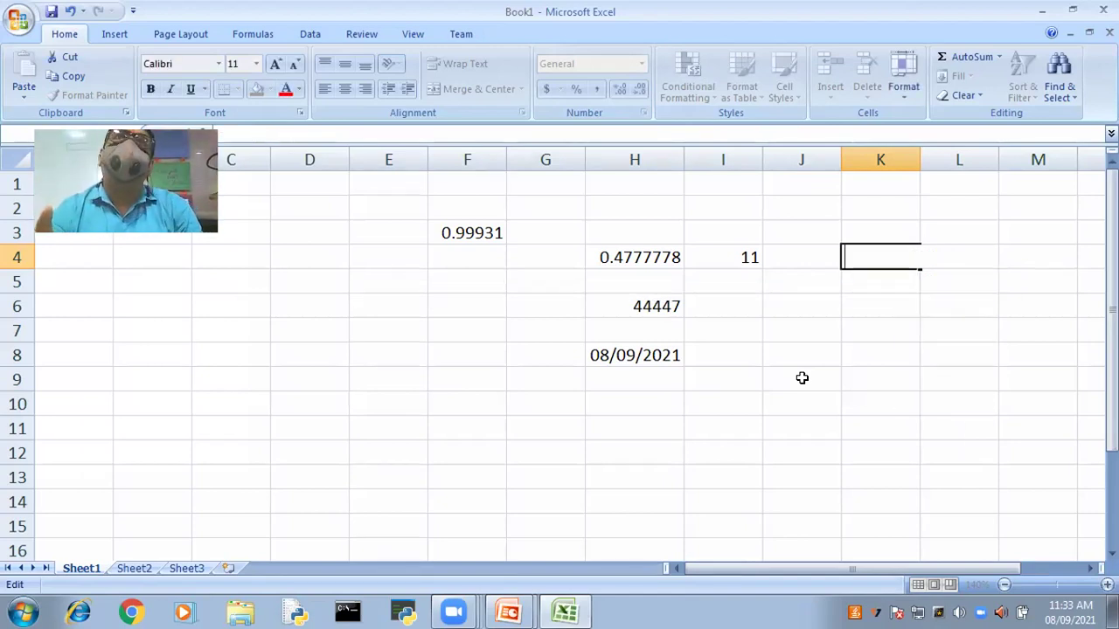
{"action": "key", "text": "ctrl+n"}
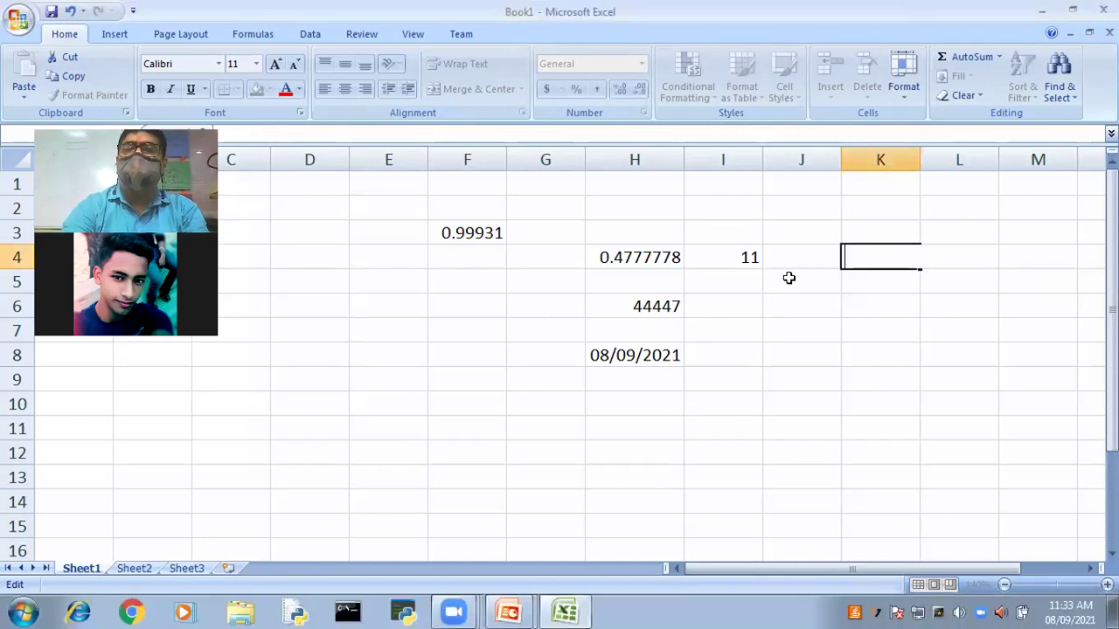
Start a DAYS360 formula in cell K4.
{"action": "type", "text": "=DAY"}
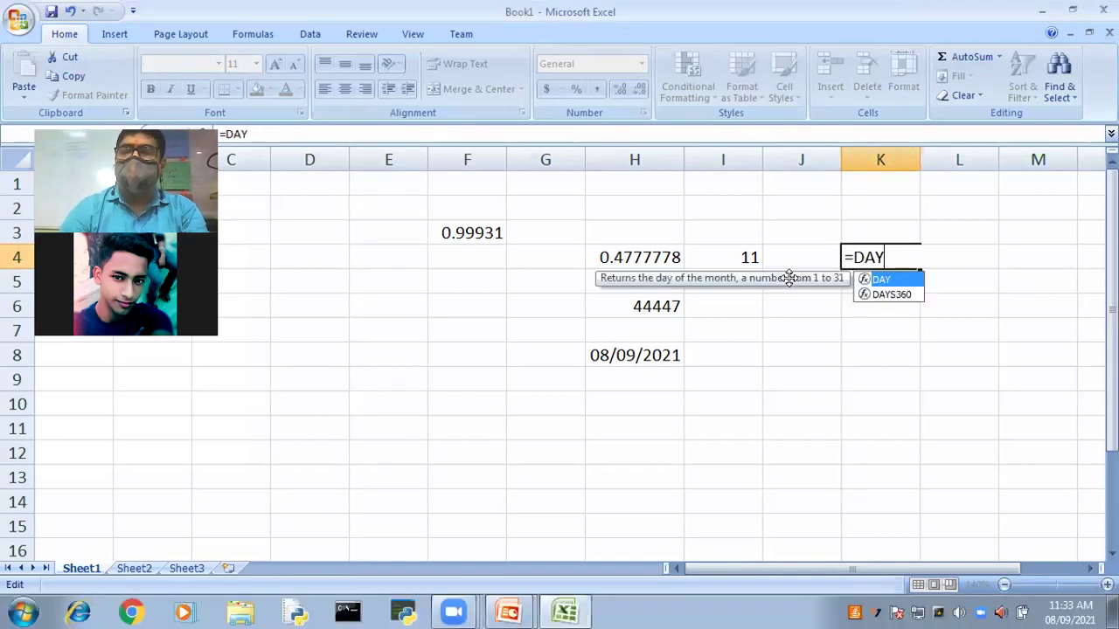
{"action": "key", "text": "Down"}
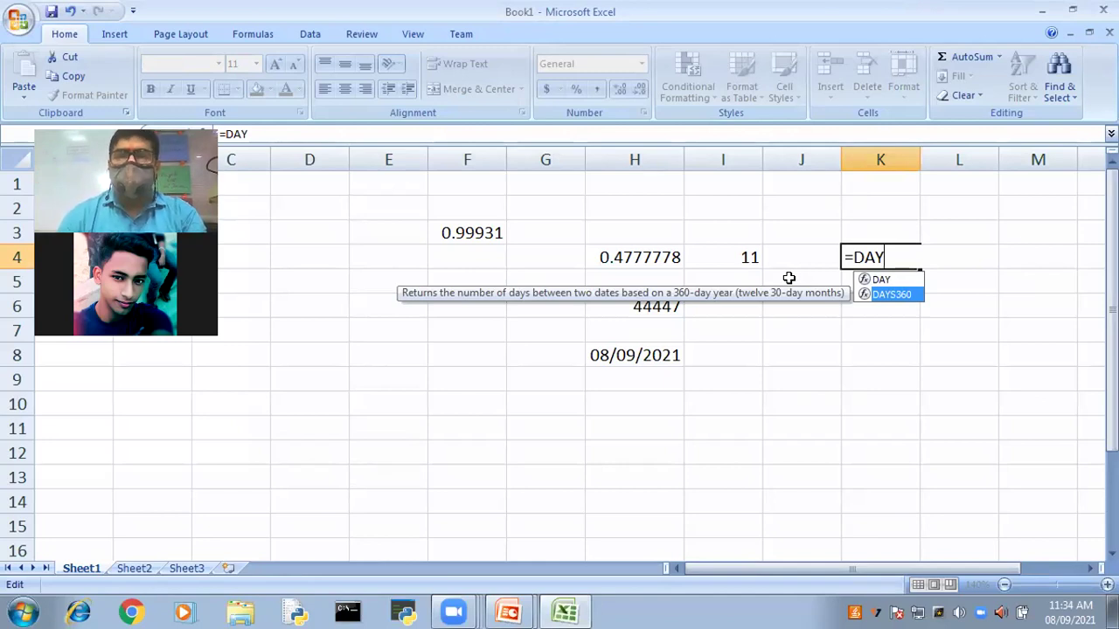
{"action": "key", "text": "Tab"}
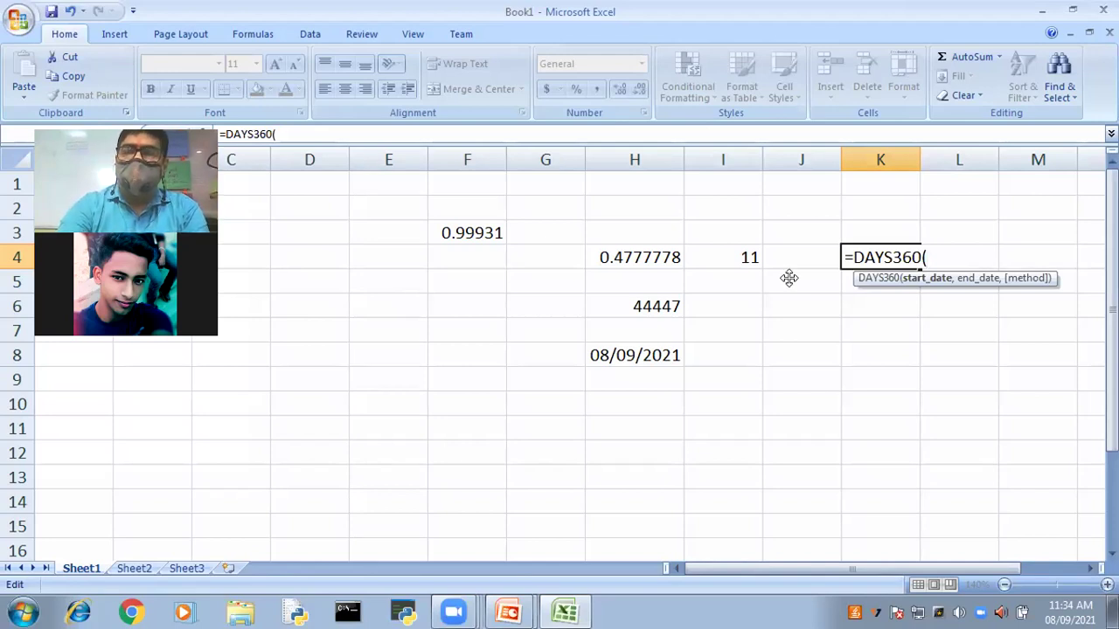
Trim the unfinished formula in cell K4 back to =DAYS.
{"action": "key", "text": "BackSpace"}
{"action": "key", "text": "BackSpace"}
{"action": "key", "text": "BackSpace"}
{"action": "key", "text": "BackSpace"}
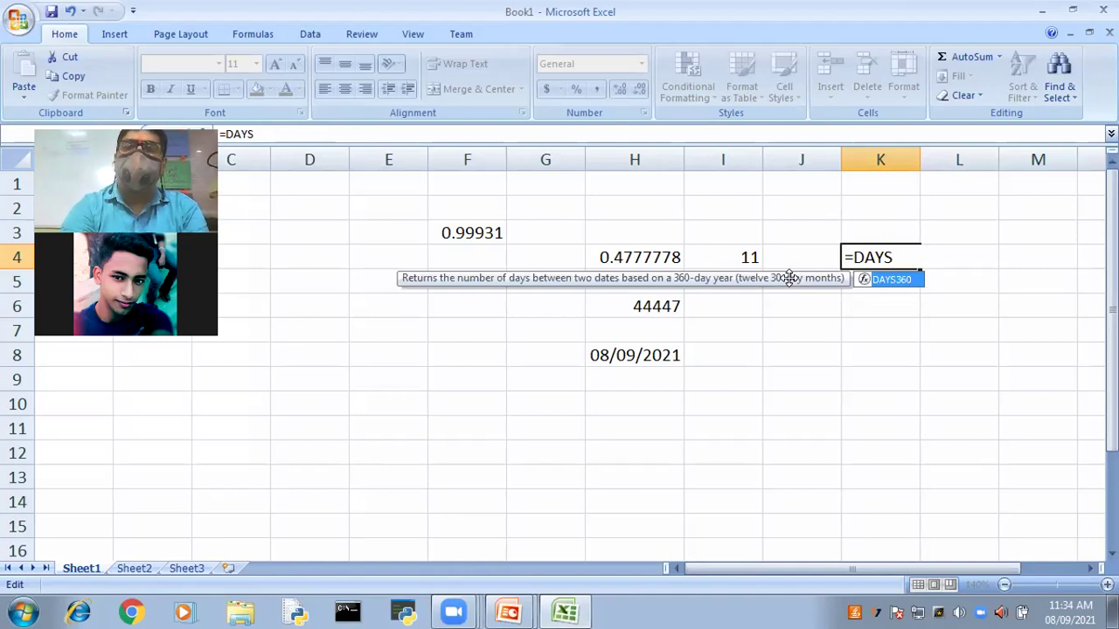
{"action": "key", "text": "BackSpace"}
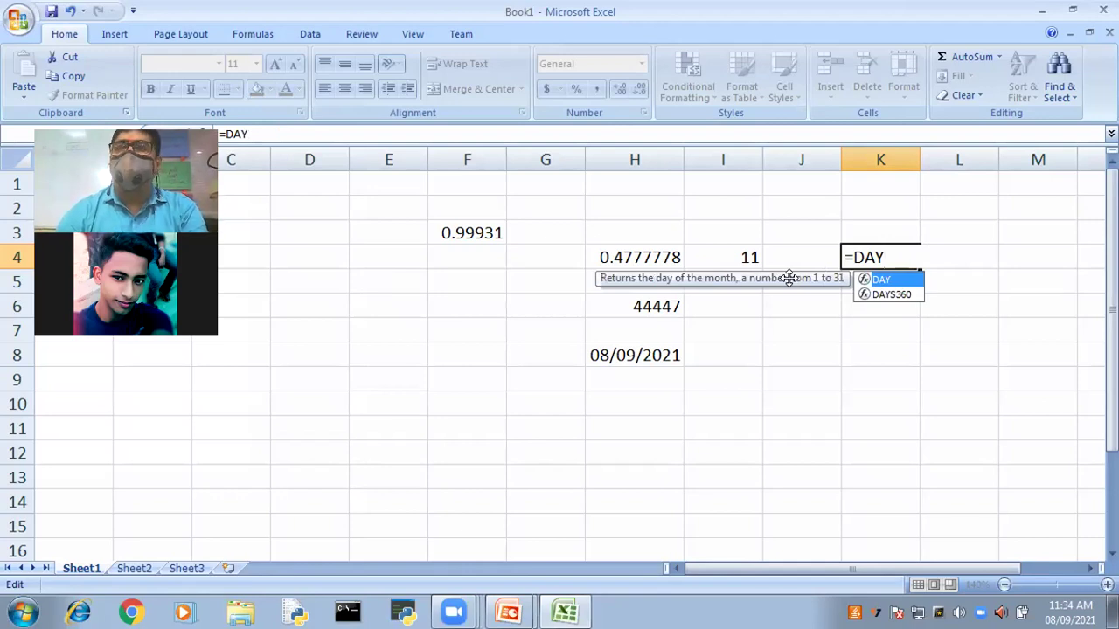
{"action": "type", "text": "S"}
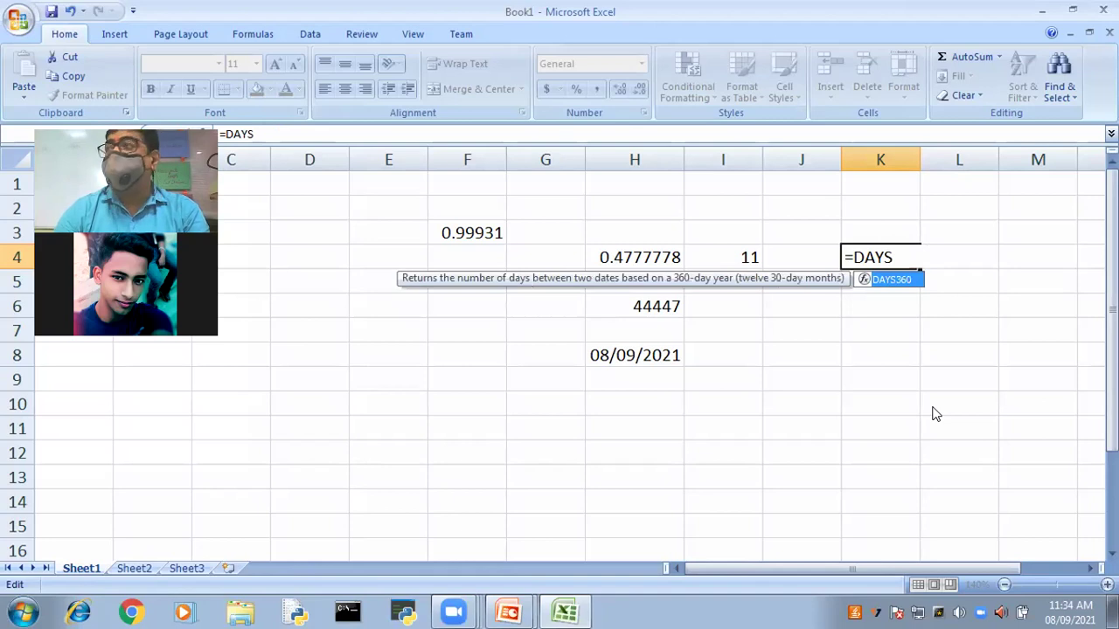
Switch to the PowerPoint slide show titled Microsoft Excel.
{"action": "key", "text": "alt+Tab"}
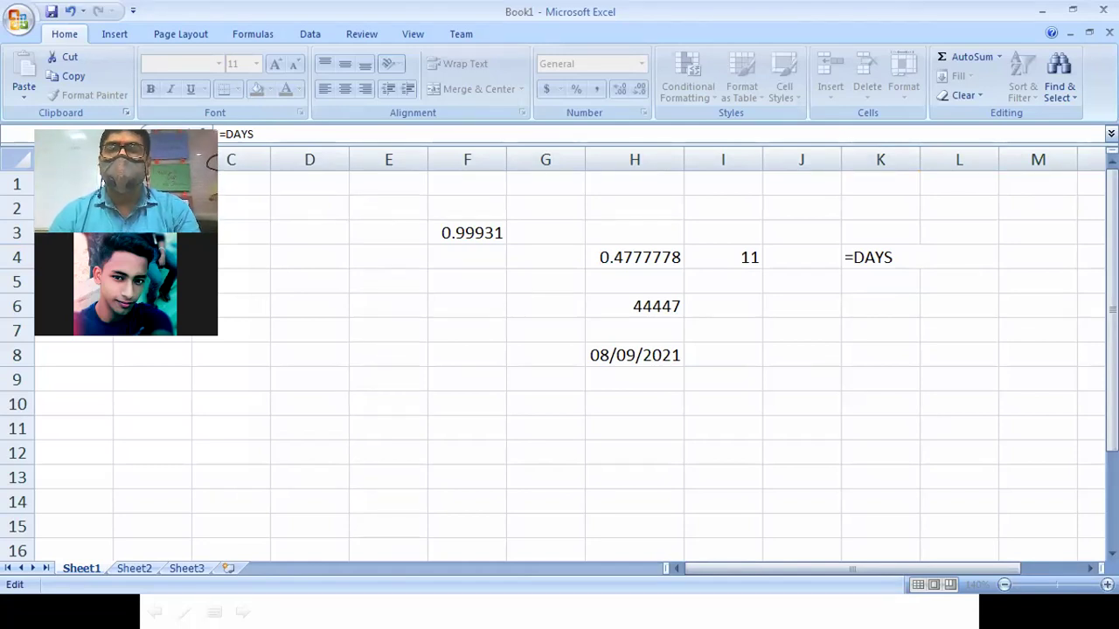
{"action": "key", "text": "alt+Tab"}
{"action": "key", "text": "alt+Tab"}
{"action": "key", "text": "alt+Tab"}
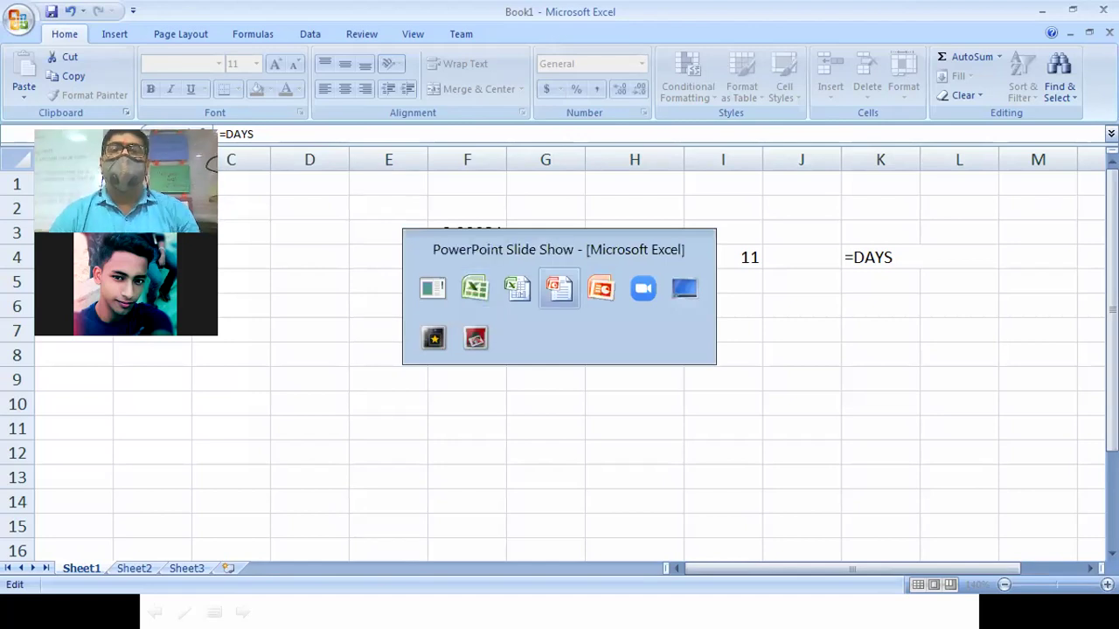
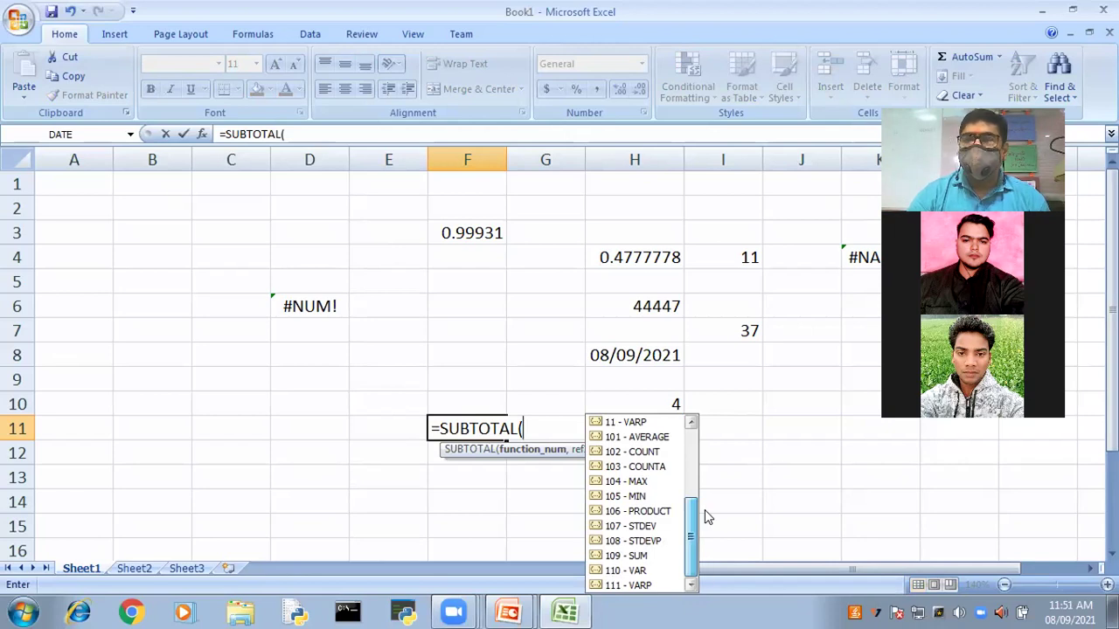
Continue the SUBTOTAL formula in cell F11 with function 1 (AVERAGE) and the range B3:B9.
{"action": "left_click", "coordinate": [697, 447]}
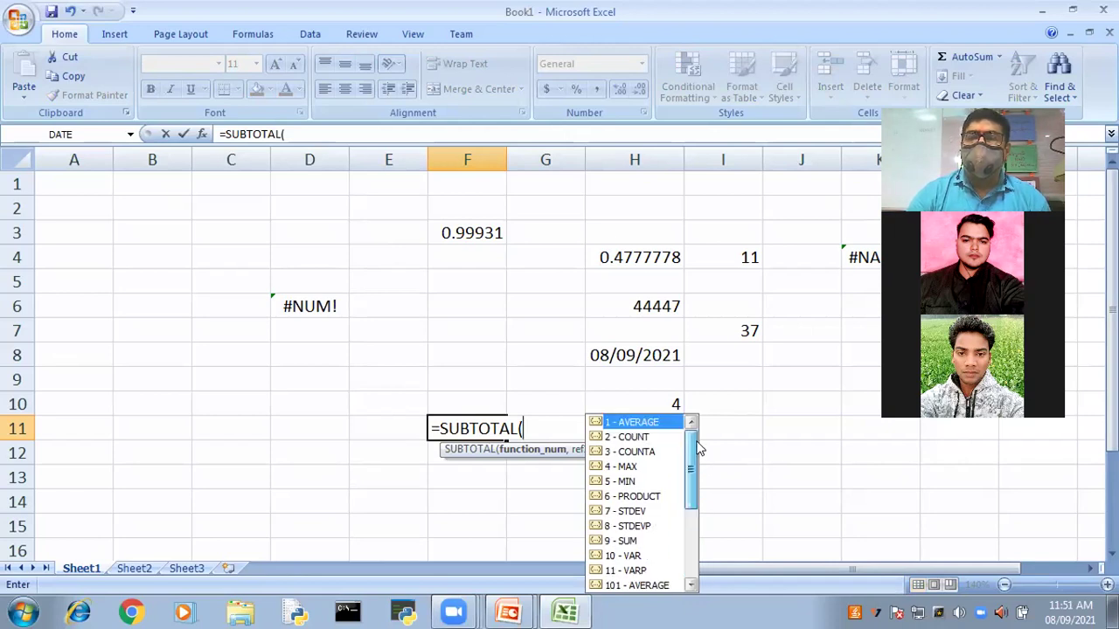
{"action": "double_click", "coordinate": [639, 423]}
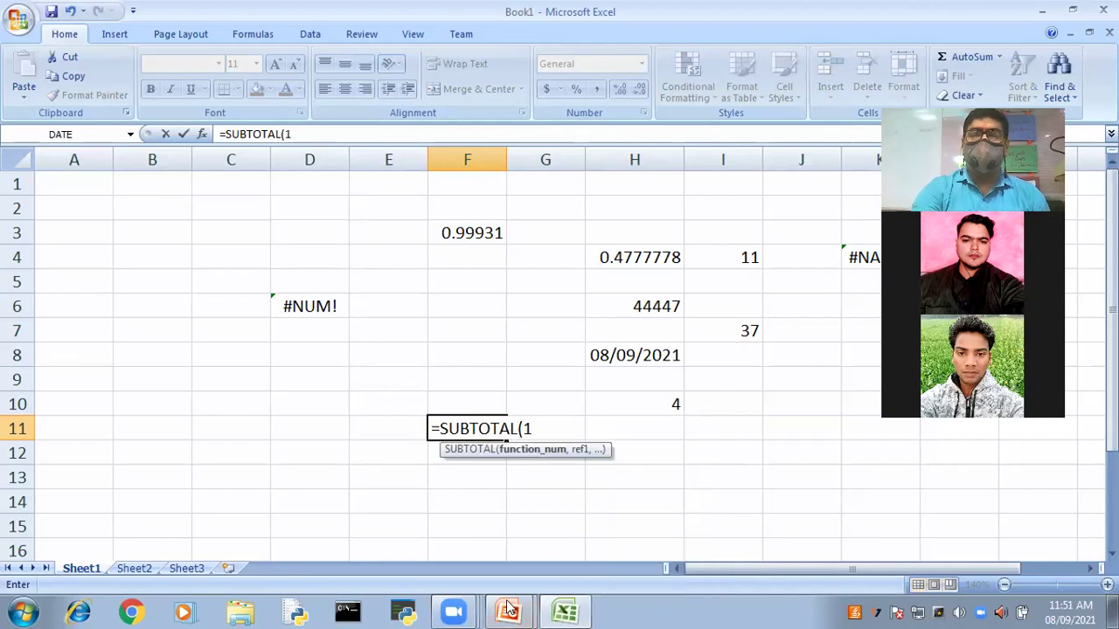
{"action": "type", "text": ","}
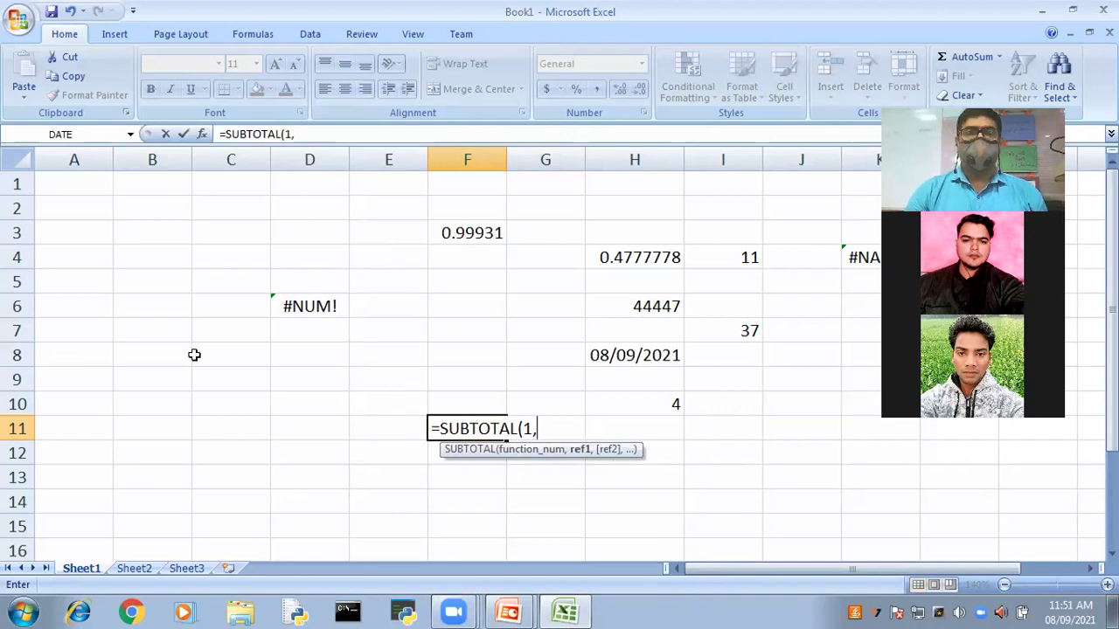
{"action": "left_click_drag", "start_coordinate": [154, 232], "coordinate": [154, 311]}
{"action": "left_click_drag", "start_coordinate": [155, 372], "coordinate": [155, 372]}
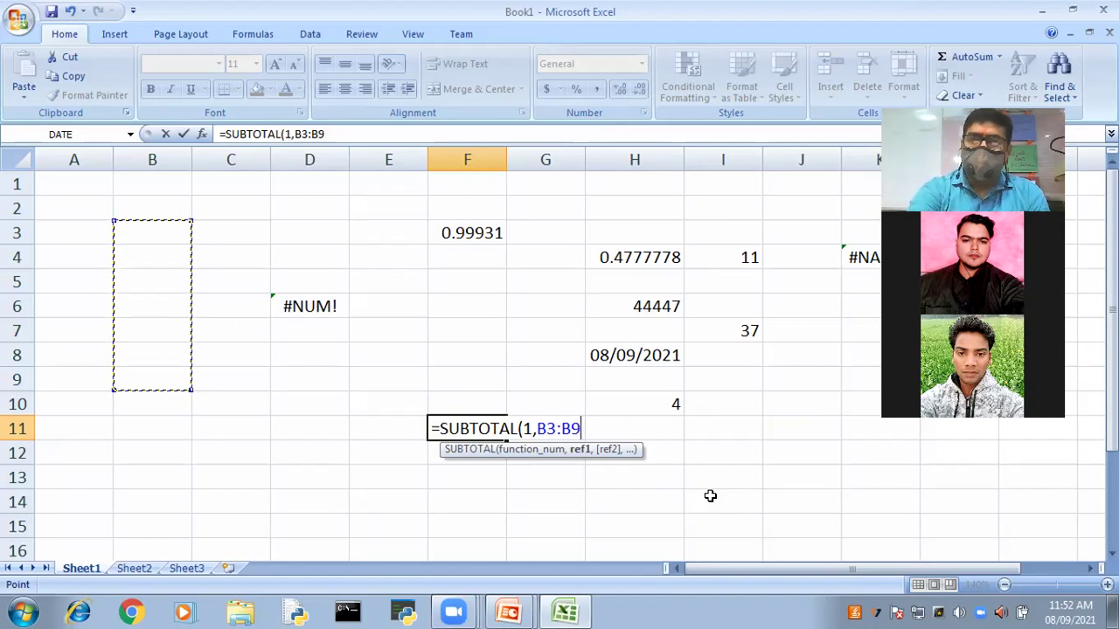
Discard the unfinished SUBTOTAL formula in cell F11.
{"action": "key", "text": "BackSpace"}
{"action": "key", "text": "BackSpace"}
{"action": "key", "text": "BackSpace"}
{"action": "key", "text": "BackSpace"}
{"action": "key", "text": "BackSpace"}
{"action": "key", "text": "BackSpace"}
{"action": "key", "text": "BackSpace"}
{"action": "key", "text": "BackSpace"}
{"action": "key", "text": "BackSpace"}
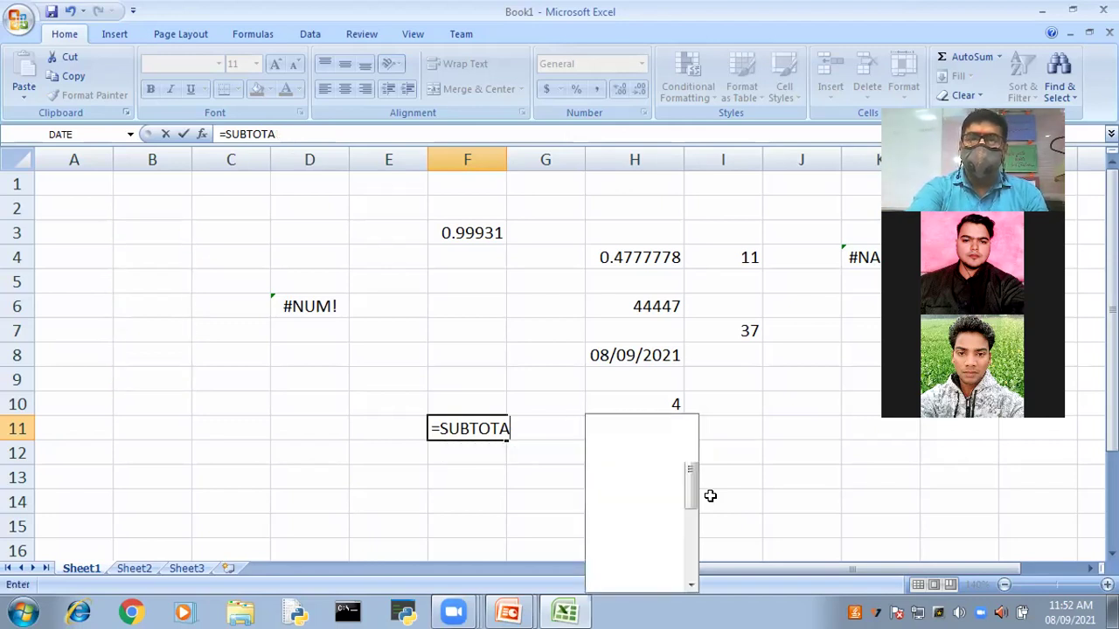
{"action": "key", "text": "Escape"}
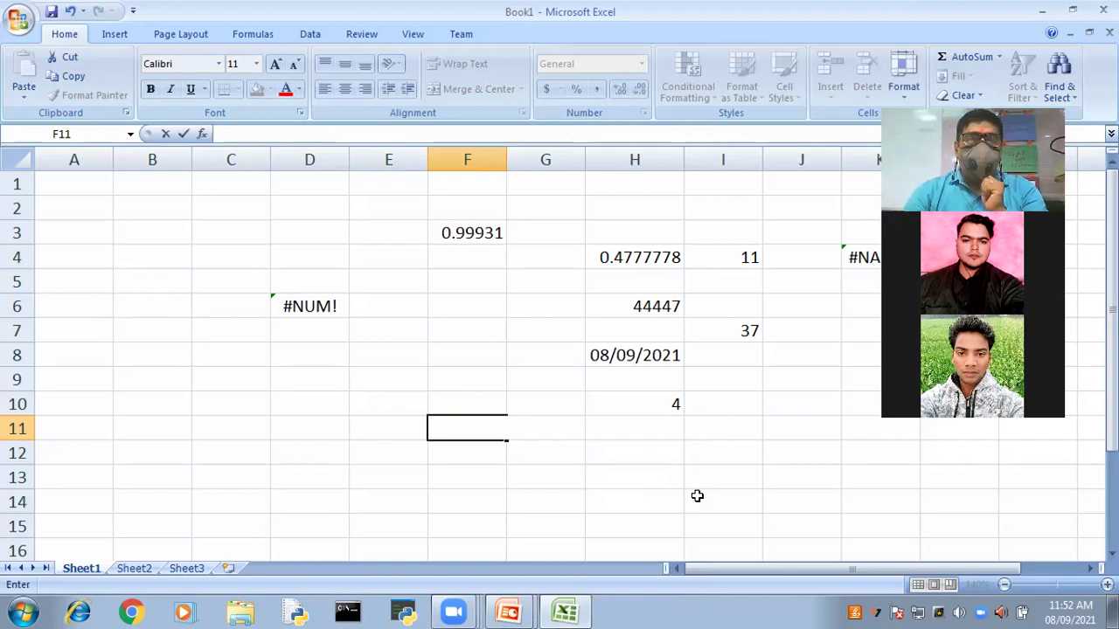
Fill cells B2 to B5 with the sample values 456, 345, 456 and 450.
{"action": "left_click", "coordinate": [545, 501]}
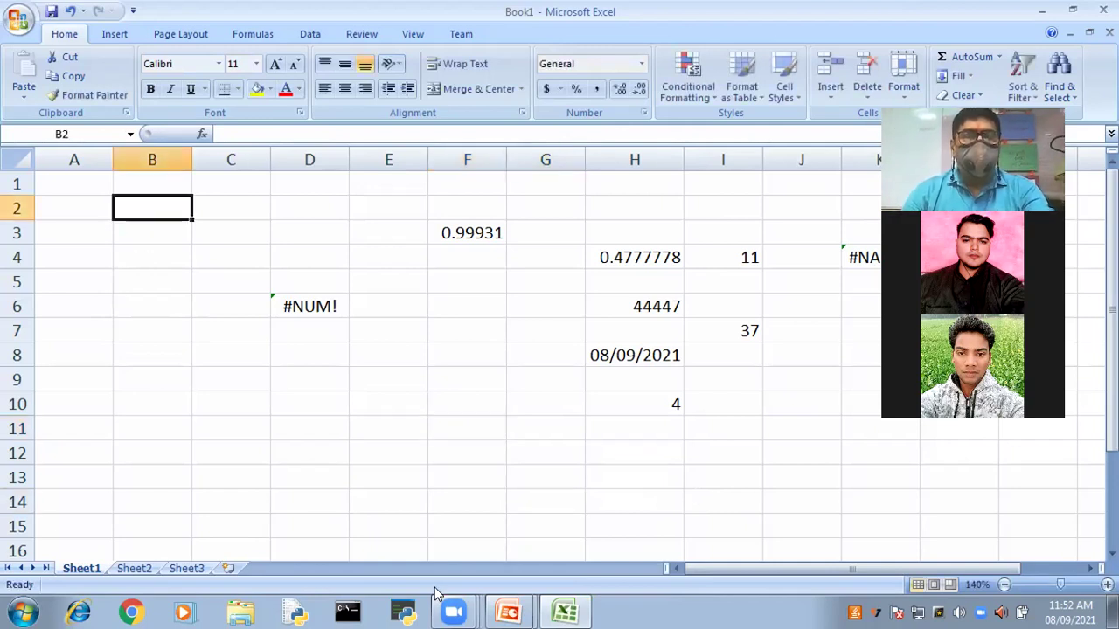
{"action": "type", "text": "456"}
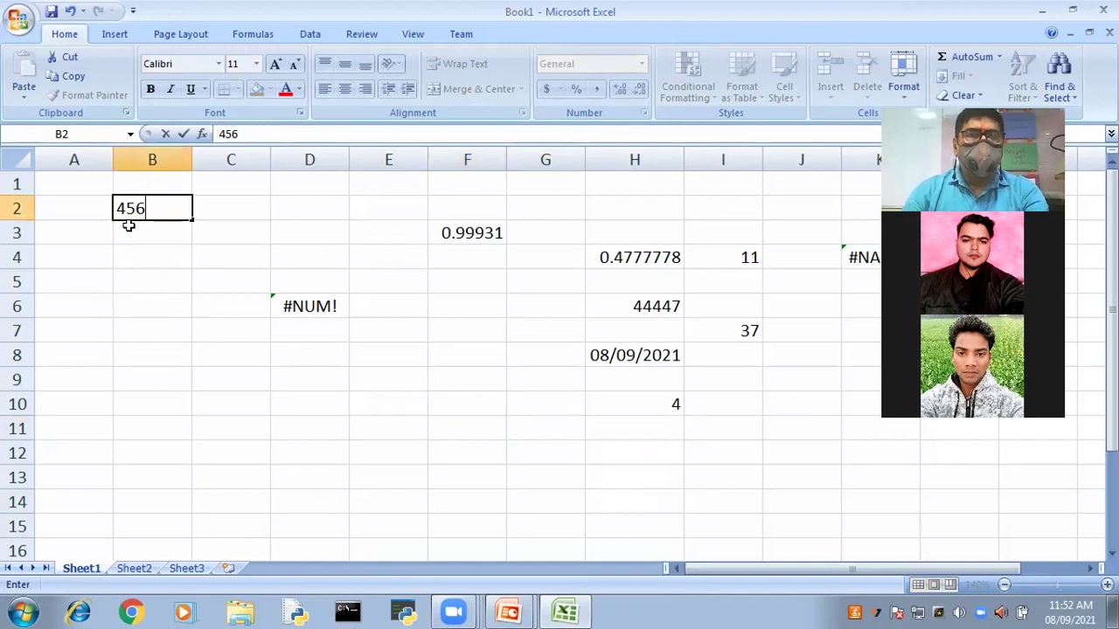
{"action": "key", "text": "Return"}
{"action": "type", "text": "345"}
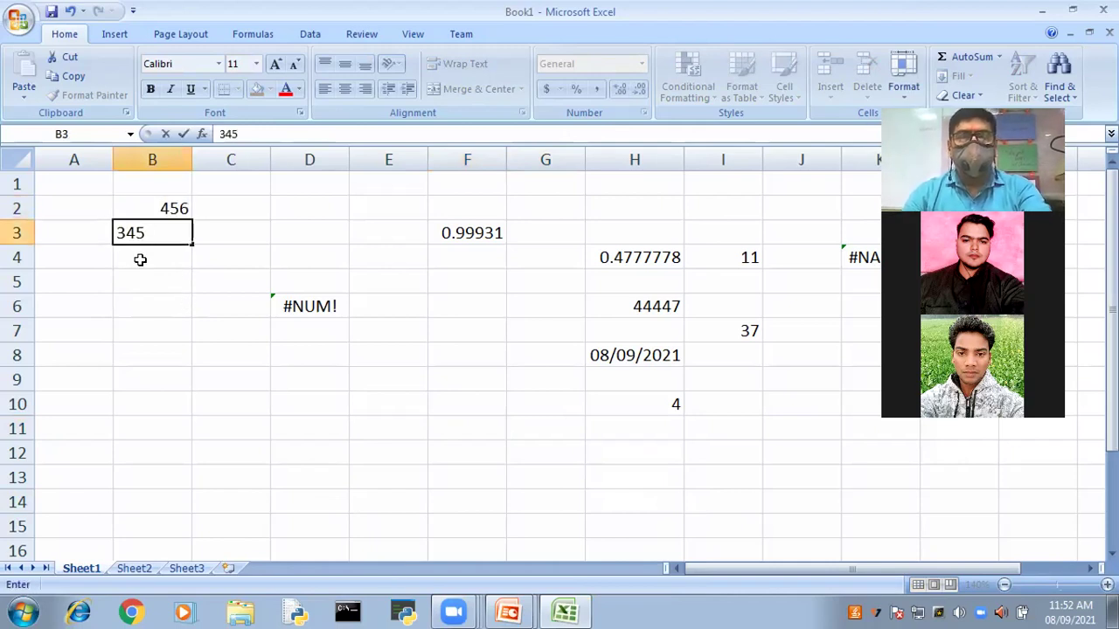
{"action": "key", "text": "Return"}
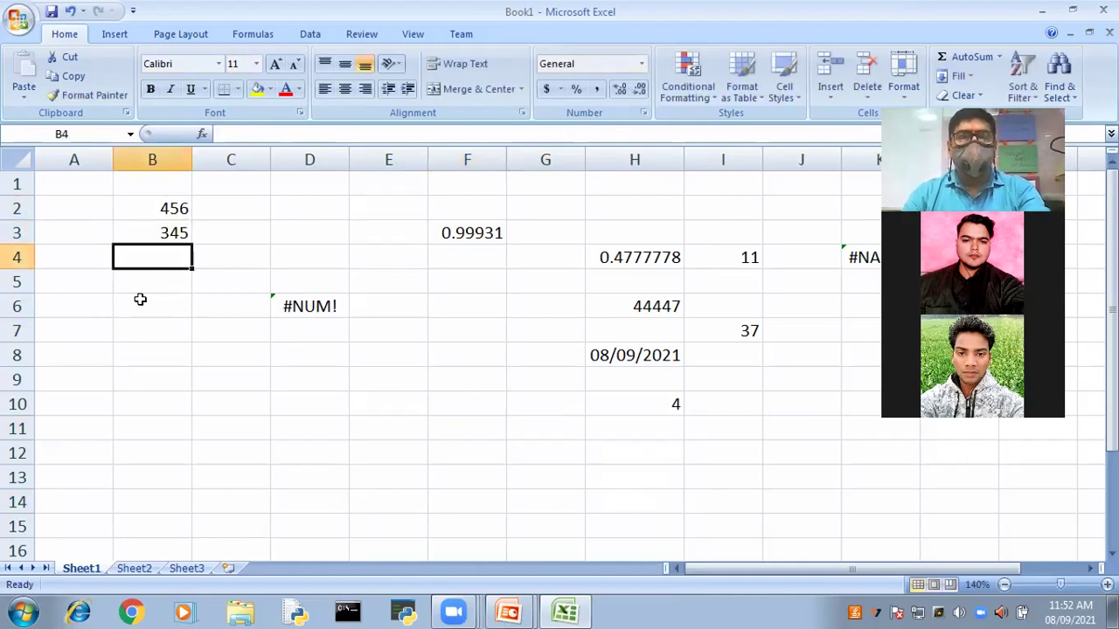
{"action": "type", "text": "456"}
{"action": "key", "text": "Return"}
{"action": "type", "text": "456"}
{"action": "key", "text": "BackSpace"}
{"action": "key", "text": "BackSpace"}
{"action": "type", "text": "5"}
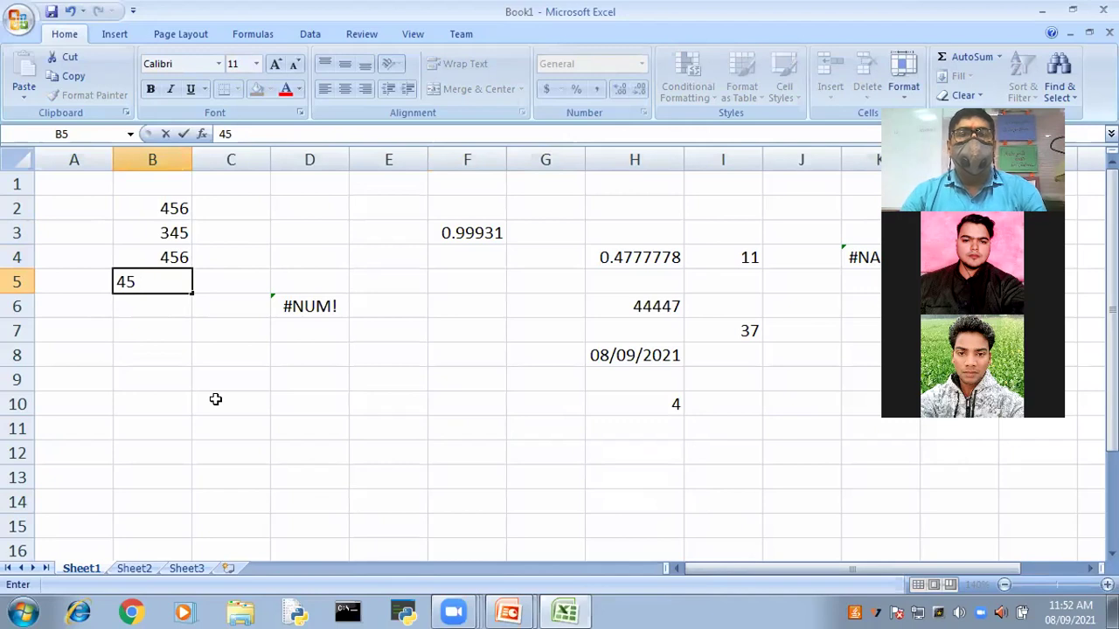
{"action": "type", "text": "0"}
Enter =SUBTOTAL(4,B2:B5) in cell C10, using function 4 (MAX) on the sample values.
{"action": "left_click", "coordinate": [215, 397]}
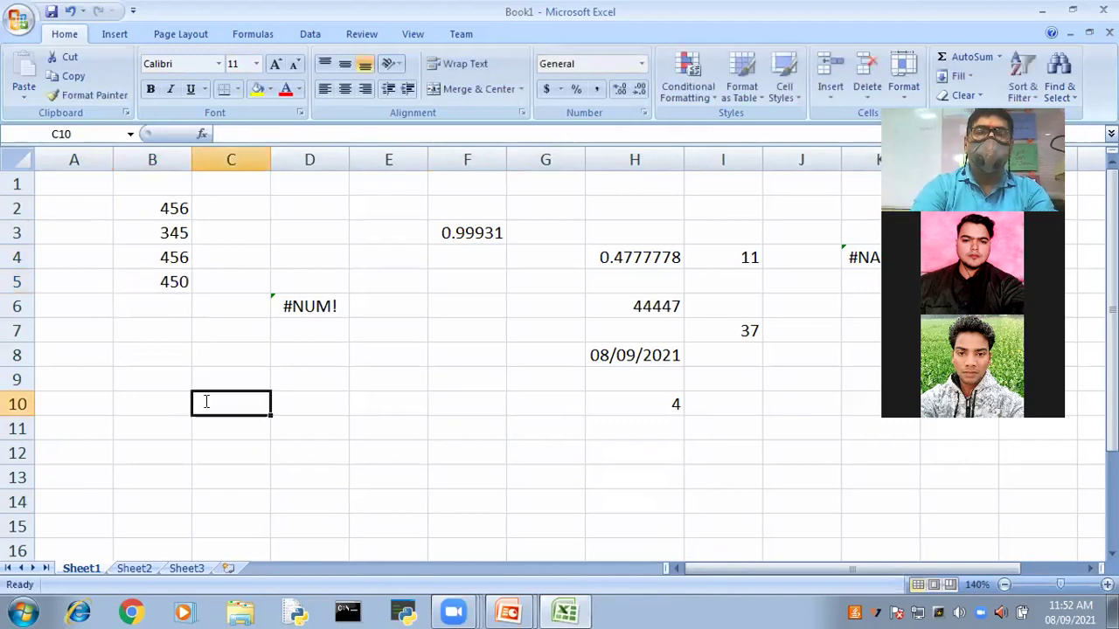
{"action": "type", "text": "=SUB"}
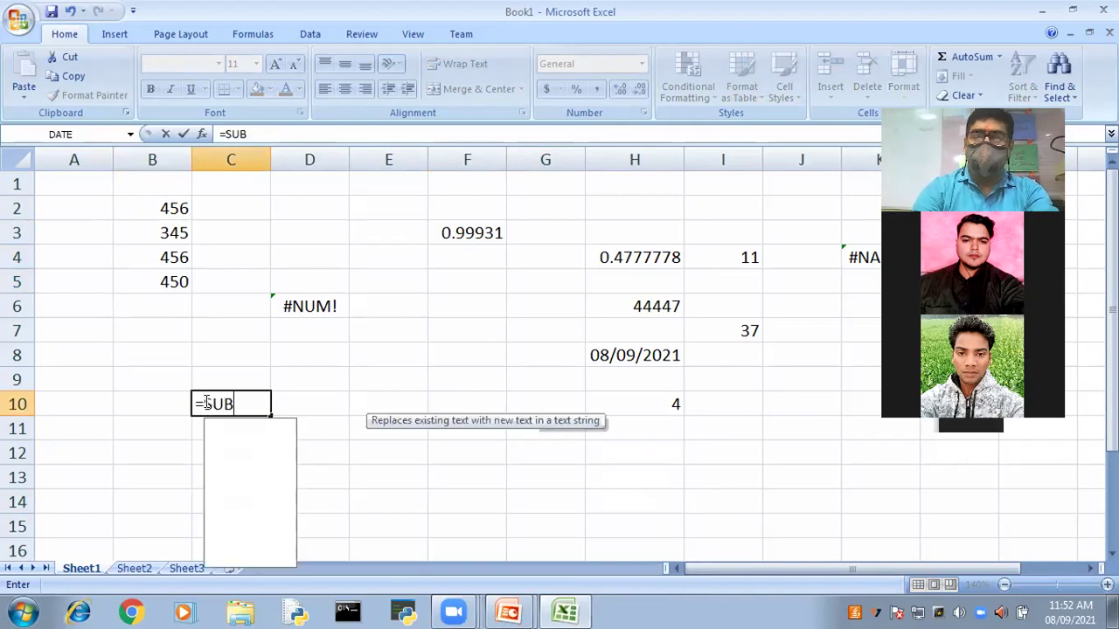
{"action": "key", "text": "Down"}
{"action": "key", "text": "Tab"}
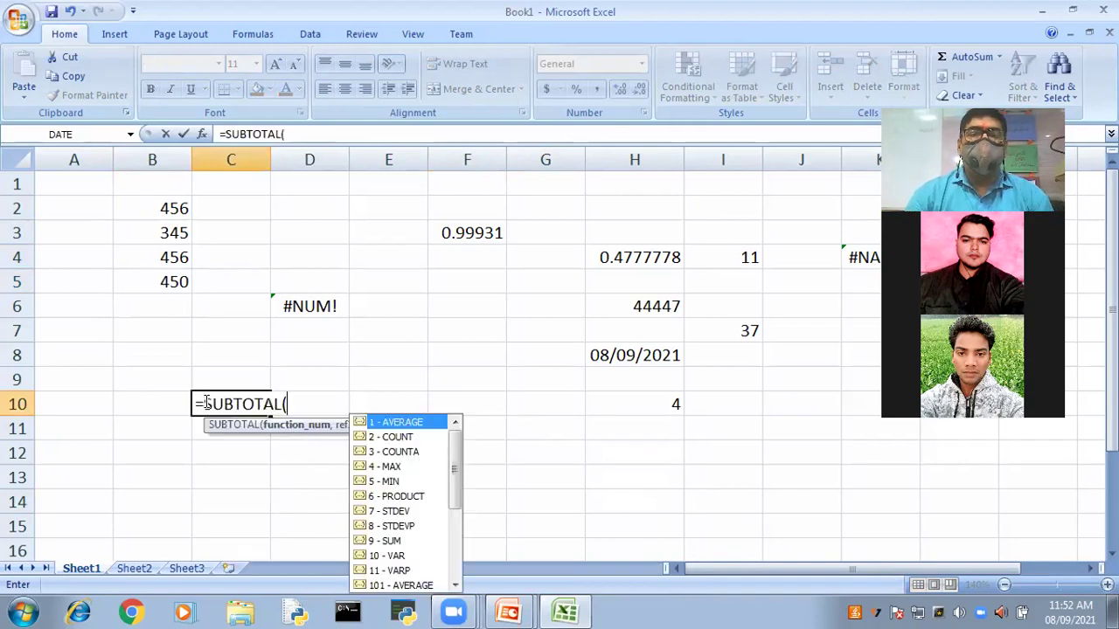
{"action": "left_click", "coordinate": [389, 467]}
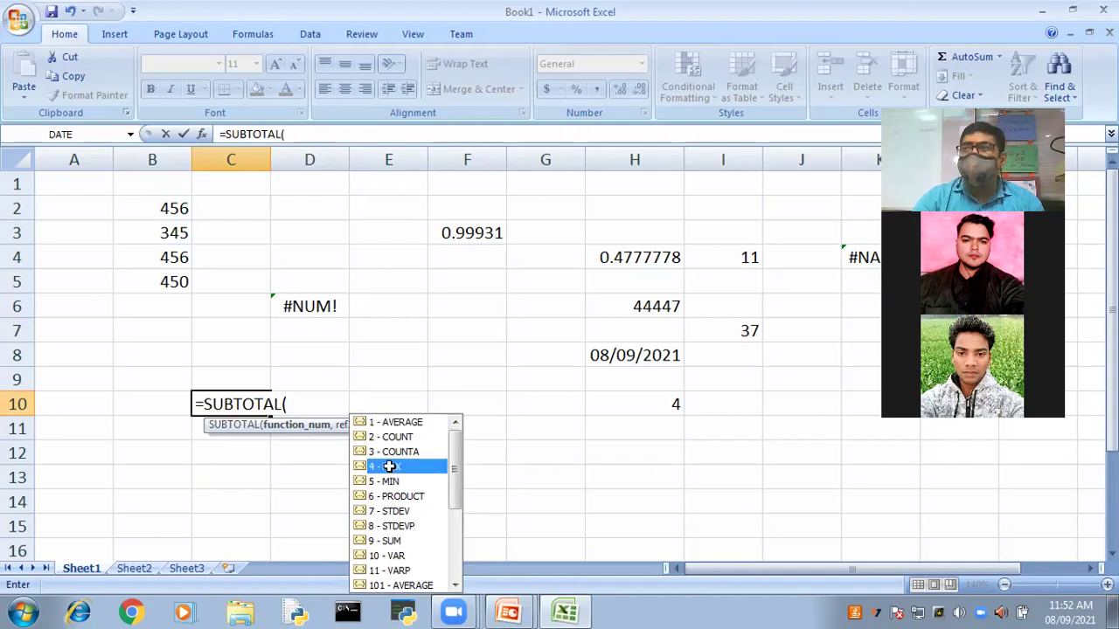
{"action": "double_click", "coordinate": [389, 467]}
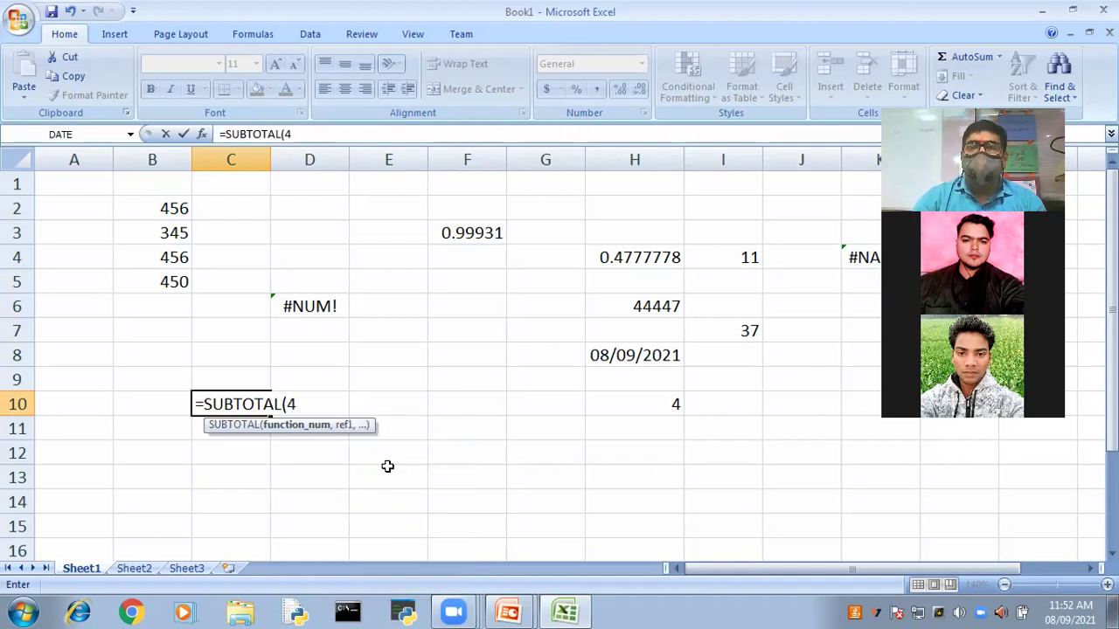
{"action": "type", "text": ","}
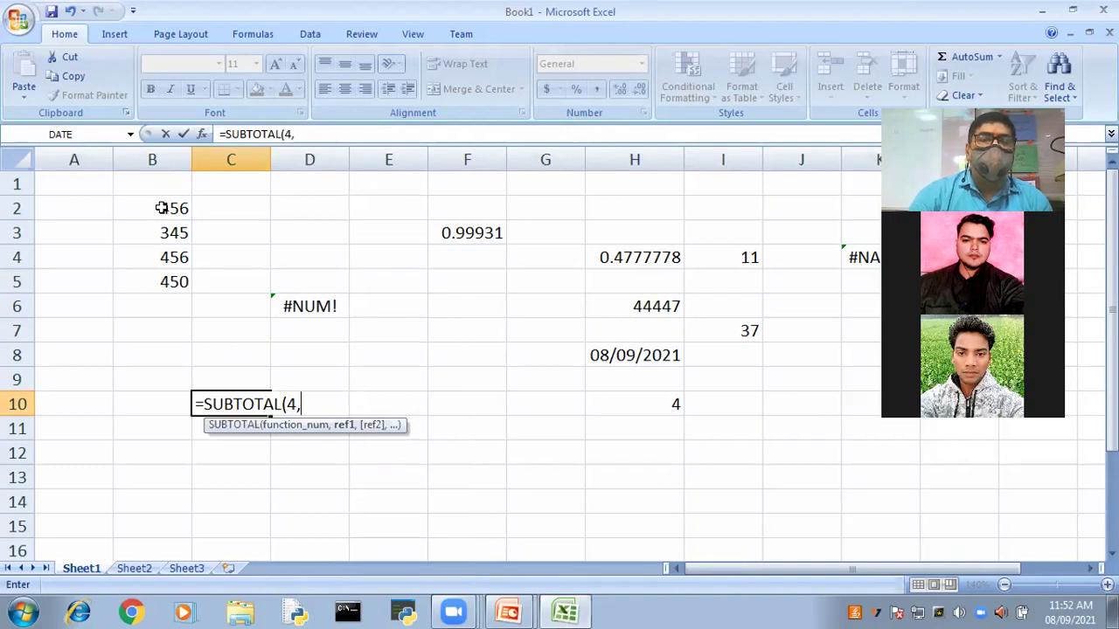
{"action": "left_click_drag", "start_coordinate": [162, 208], "coordinate": [157, 278]}
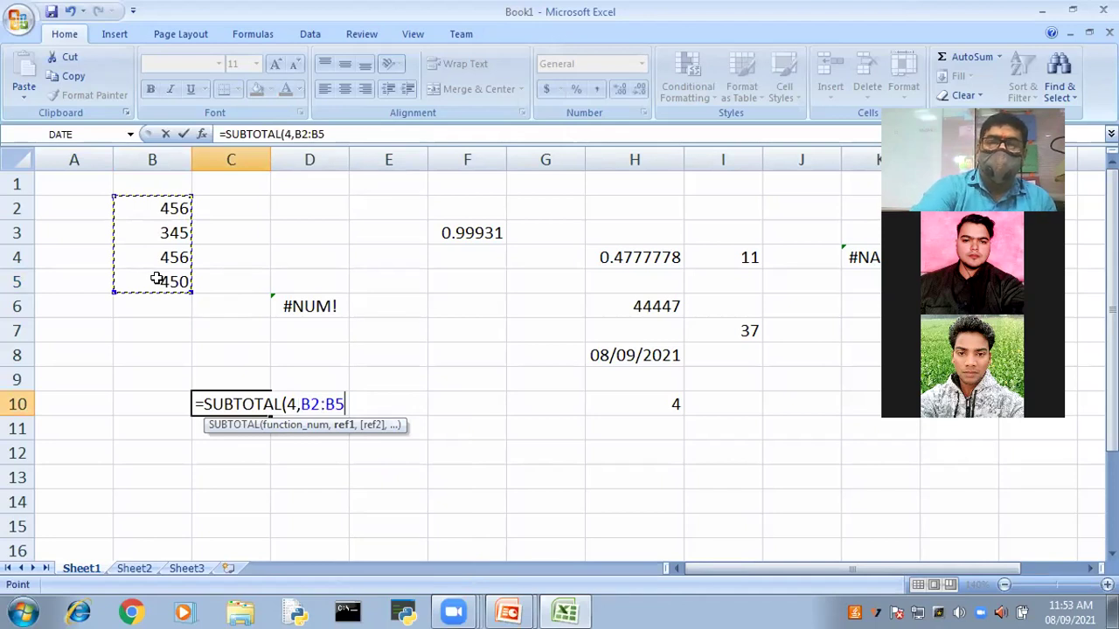
{"action": "type", "text": ")"}
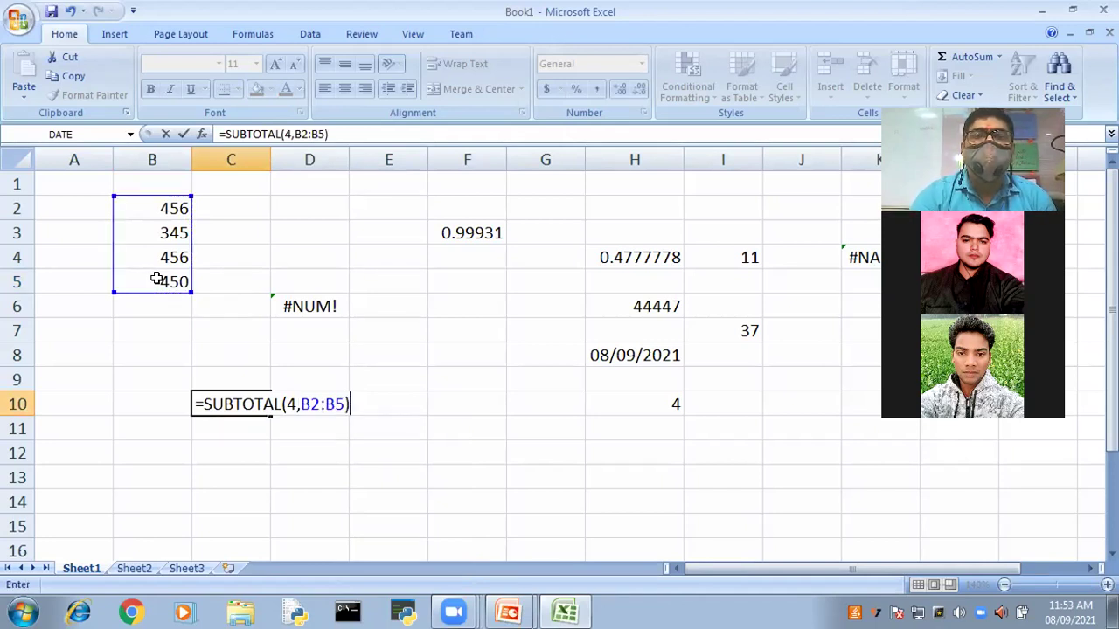
{"action": "key", "text": "Return"}
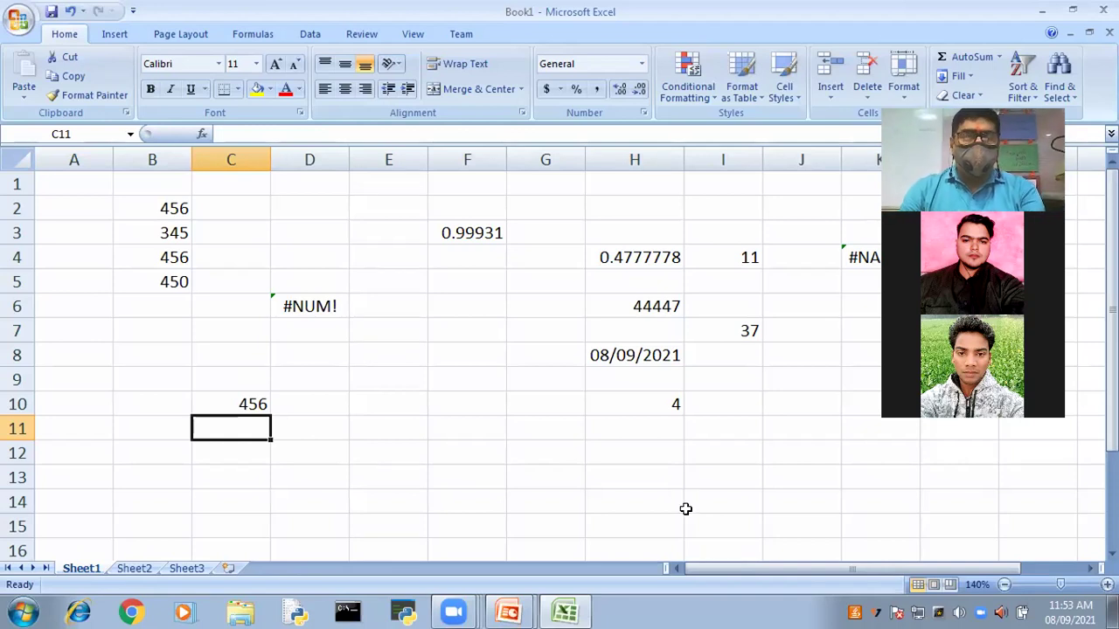
Check the SUBTOTAL syntax on the PowerPoint slide, and inspect the formula in cell C10 back in Excel.
{"action": "key", "text": "alt+Tab"}
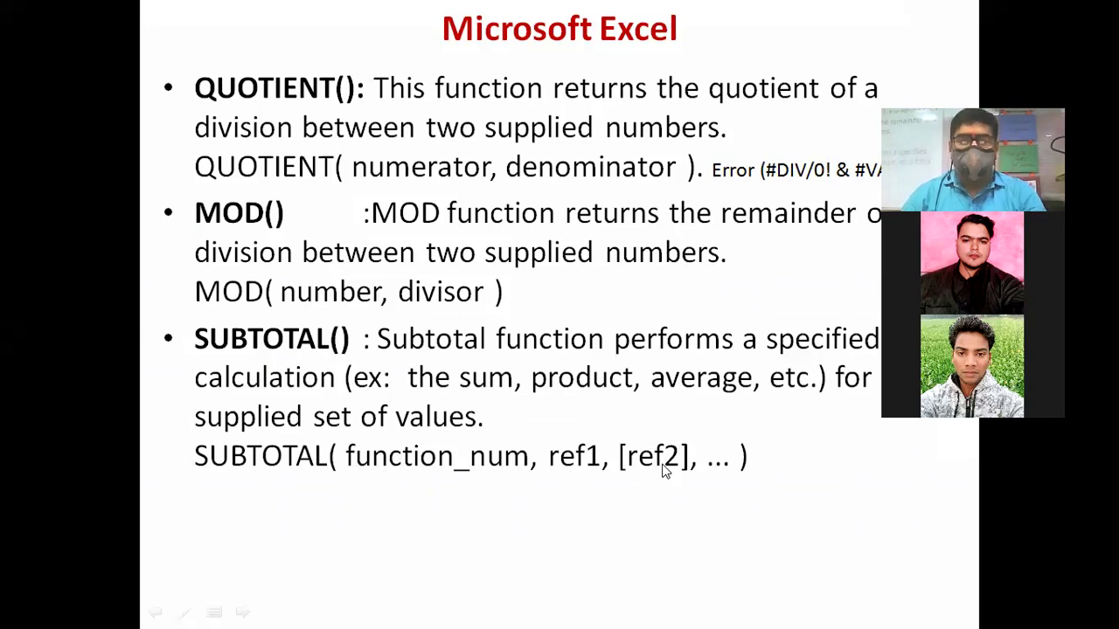
{"action": "key", "text": "alt+Tab"}
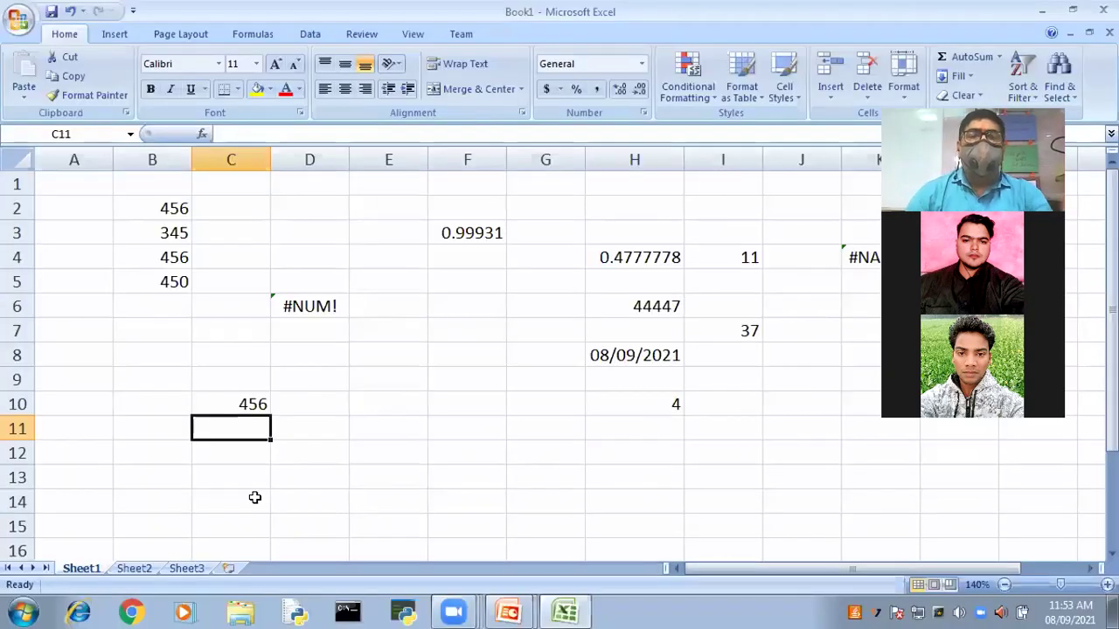
{"action": "left_click", "coordinate": [252, 404]}
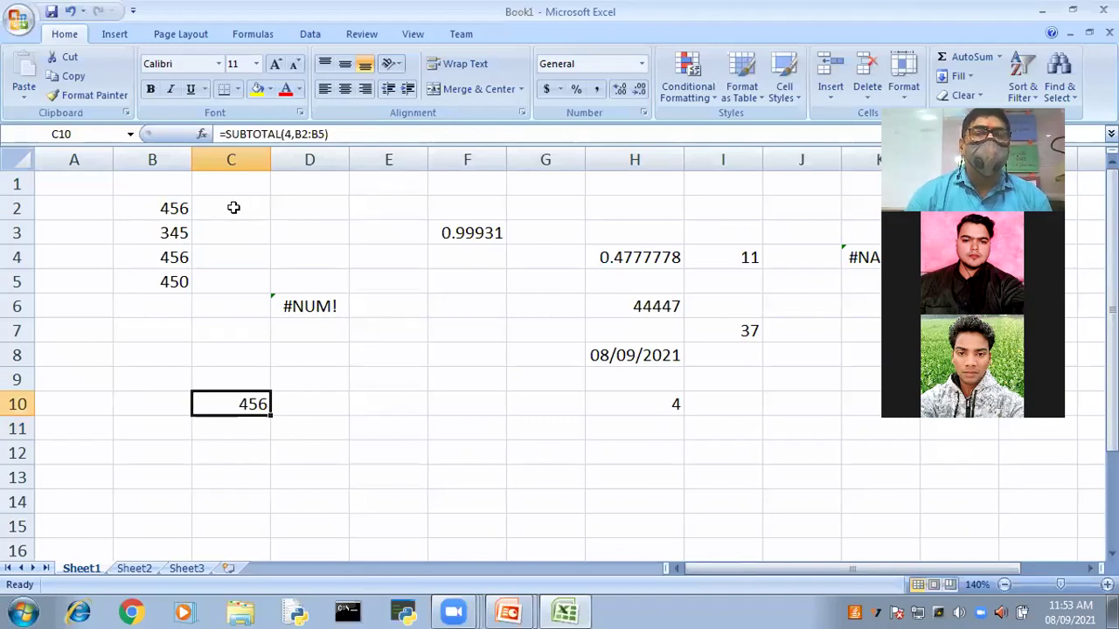
Fill cells C2 to C5 with the sample values 450, 300, 250 and 240.
{"action": "left_click", "coordinate": [234, 207]}
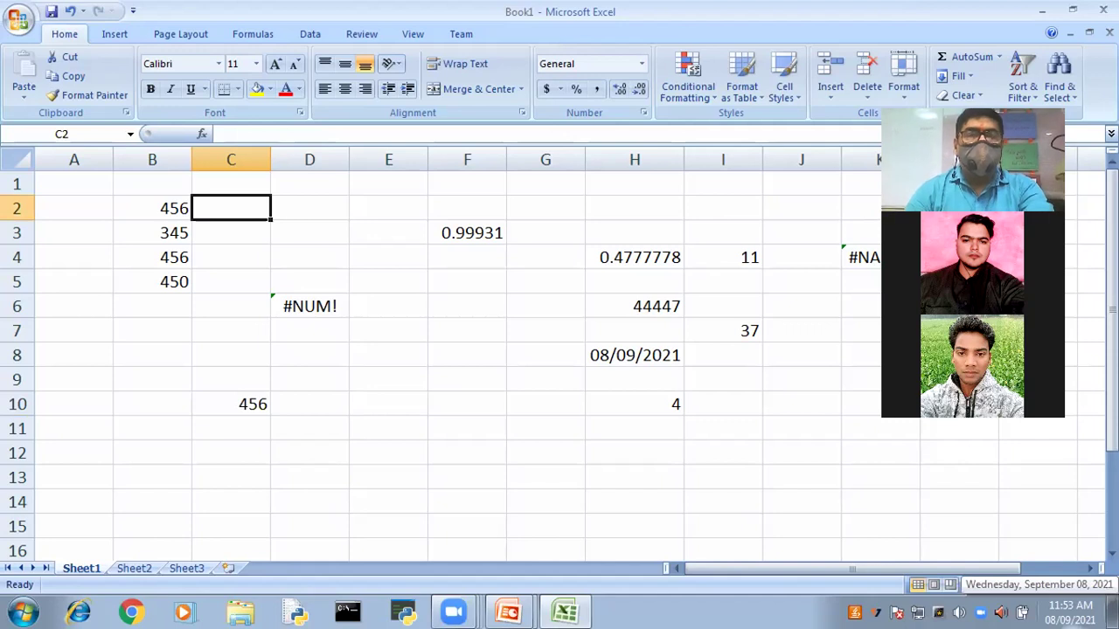
{"action": "type", "text": "45"}
{"action": "left_click", "coordinate": [1070, 611]}
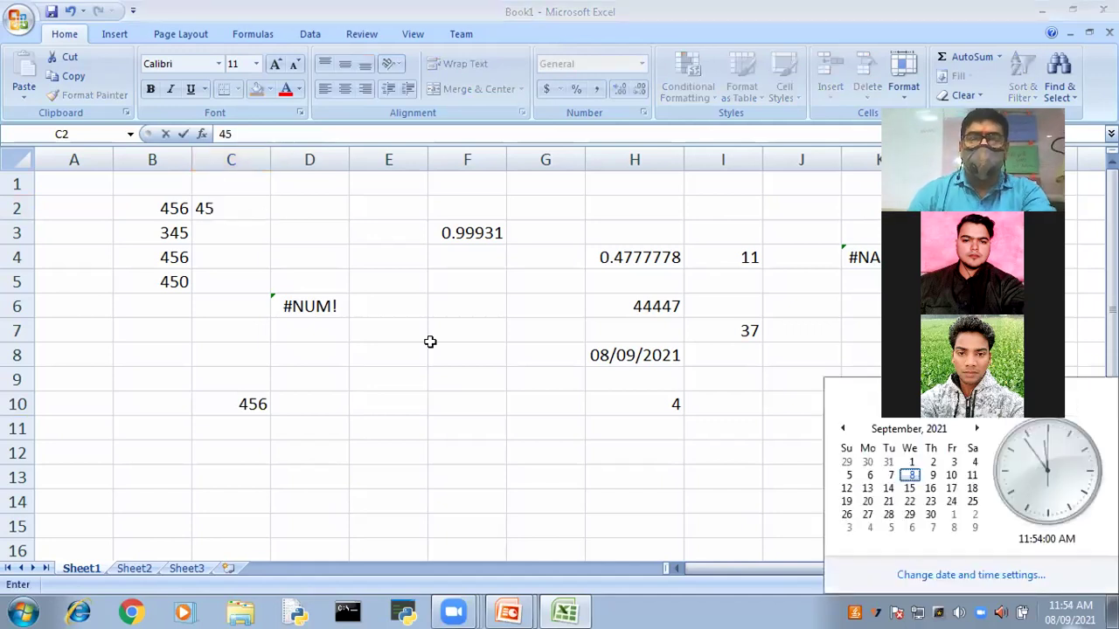
{"action": "left_click", "coordinate": [229, 236]}
{"action": "type", "text": "0"}
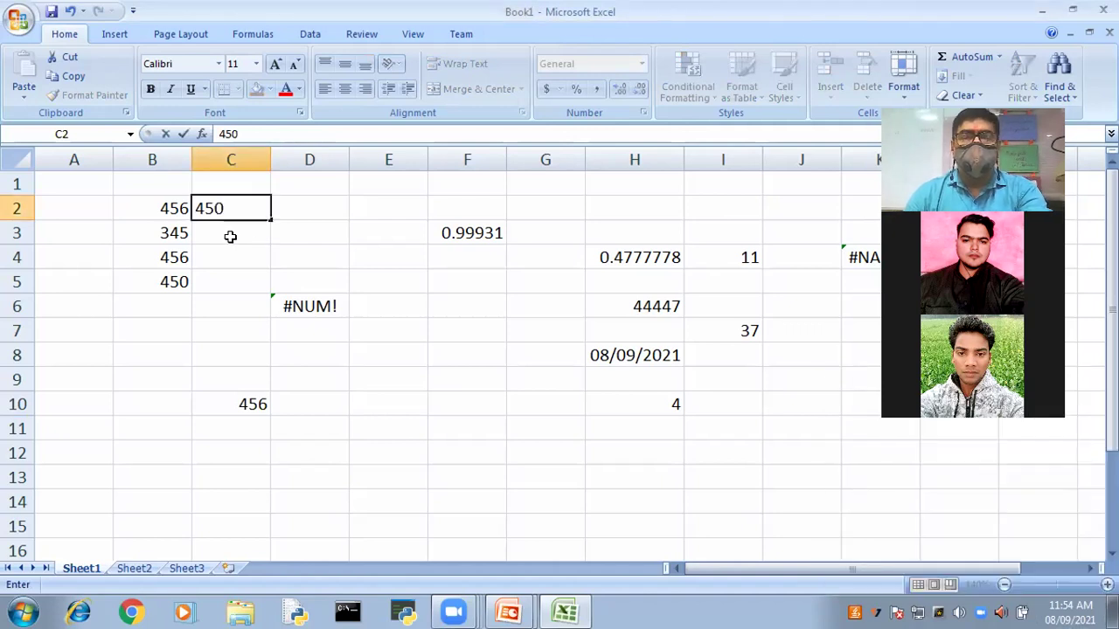
{"action": "key", "text": "Return"}
{"action": "type", "text": "4"}
{"action": "key", "text": "BackSpace"}
{"action": "type", "text": "30"}
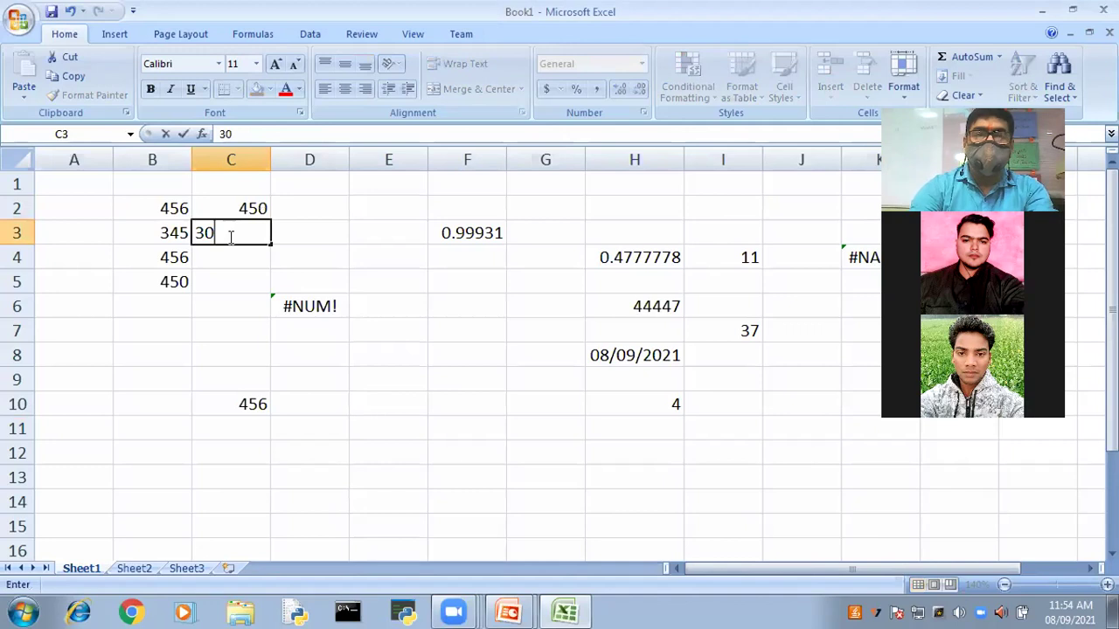
{"action": "type", "text": "0"}
{"action": "key", "text": "Return"}
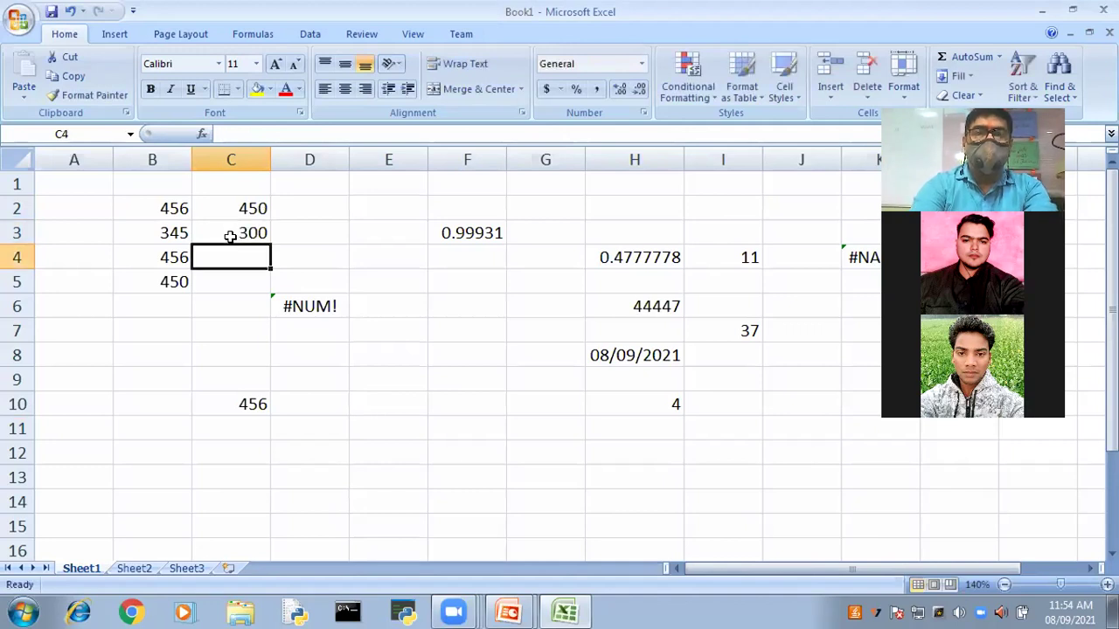
{"action": "type", "text": "250"}
{"action": "key", "text": "Return"}
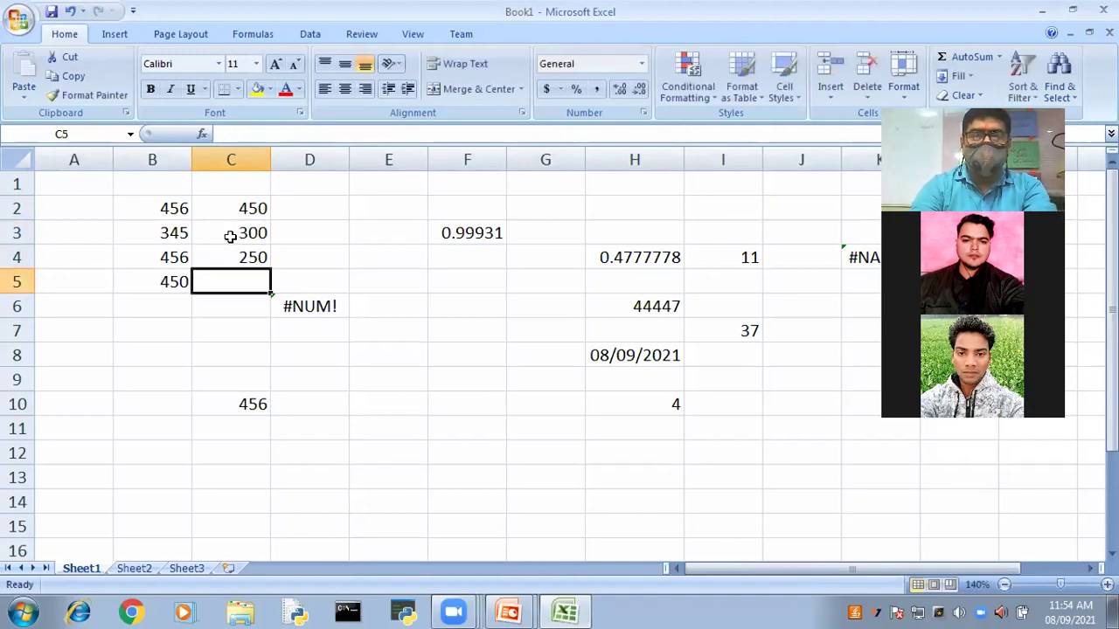
{"action": "type", "text": "240"}
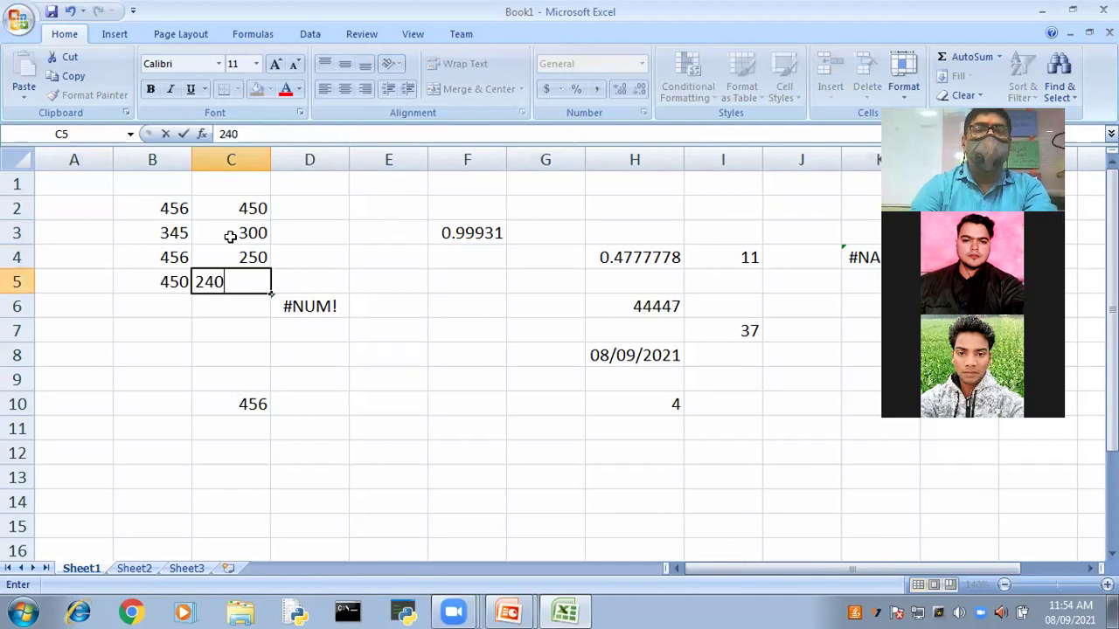
{"action": "key", "text": "Return"}
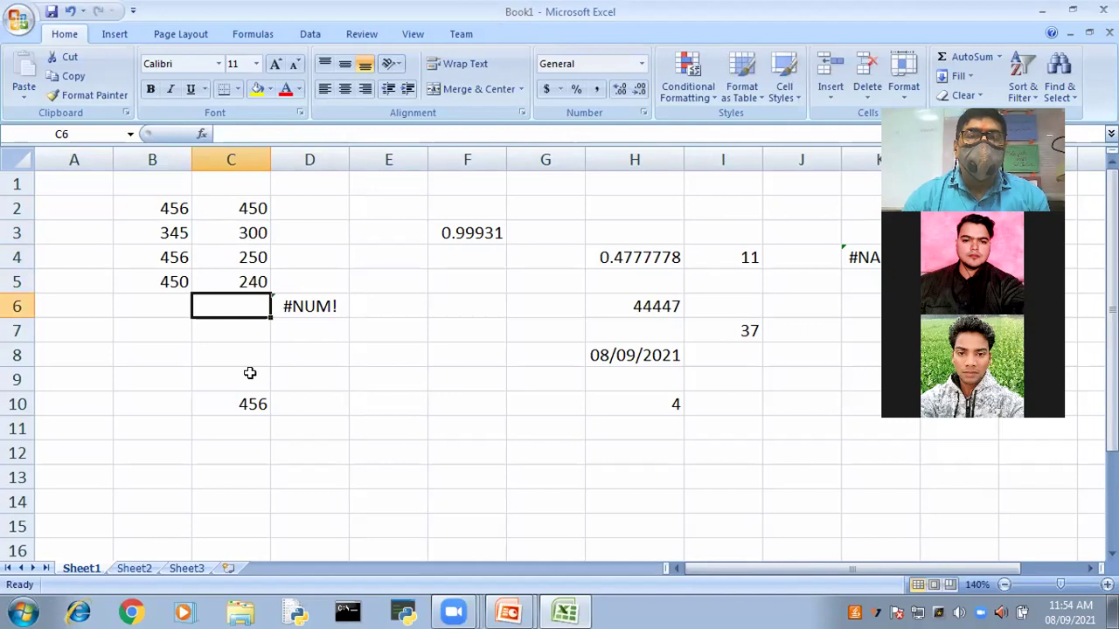
Try to add a second reference after B2:B5 in the SUBTOTAL formula in cell C10.
{"action": "left_click", "coordinate": [249, 403]}
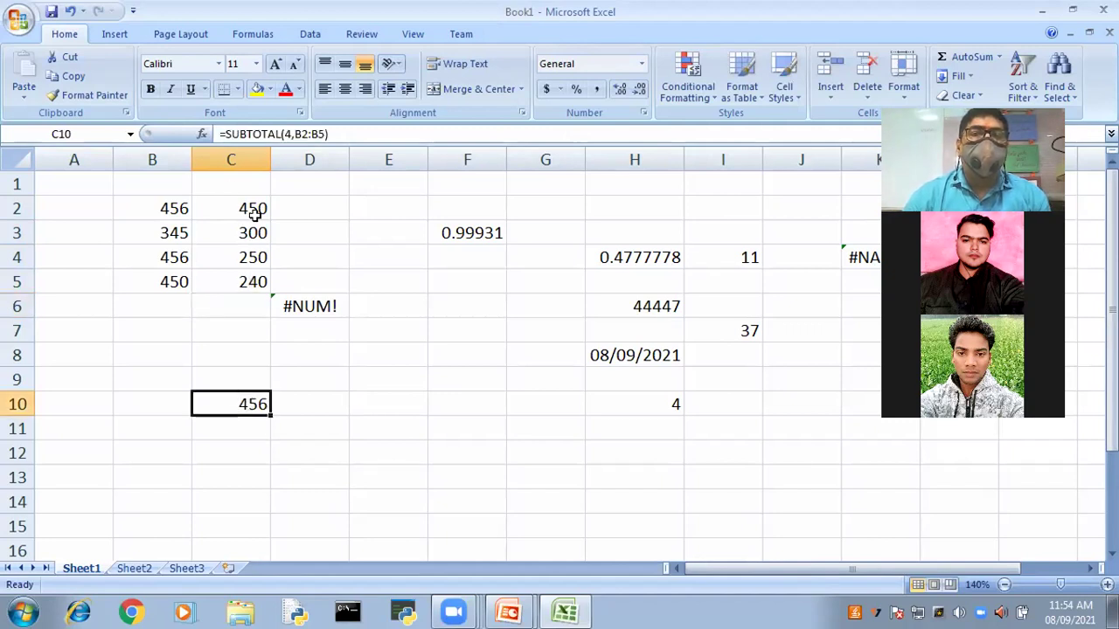
{"action": "key", "text": "F2"}
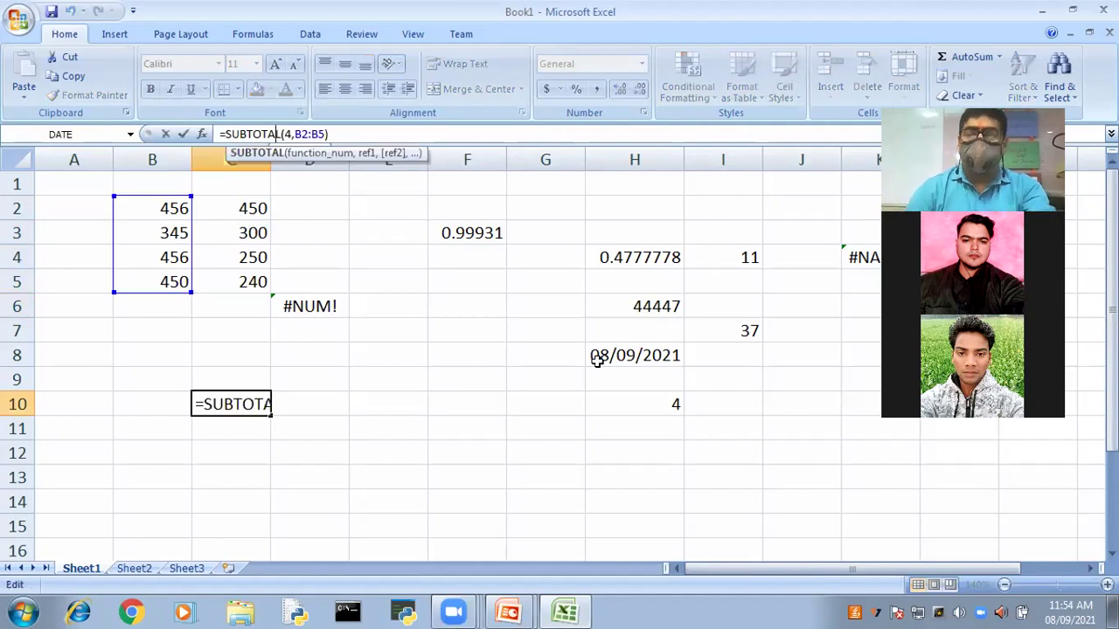
{"action": "key", "text": "Right"}
{"action": "key", "text": "Right"}
{"action": "key", "text": "Right"}
{"action": "key", "text": "Right"}
{"action": "key", "text": "Right"}
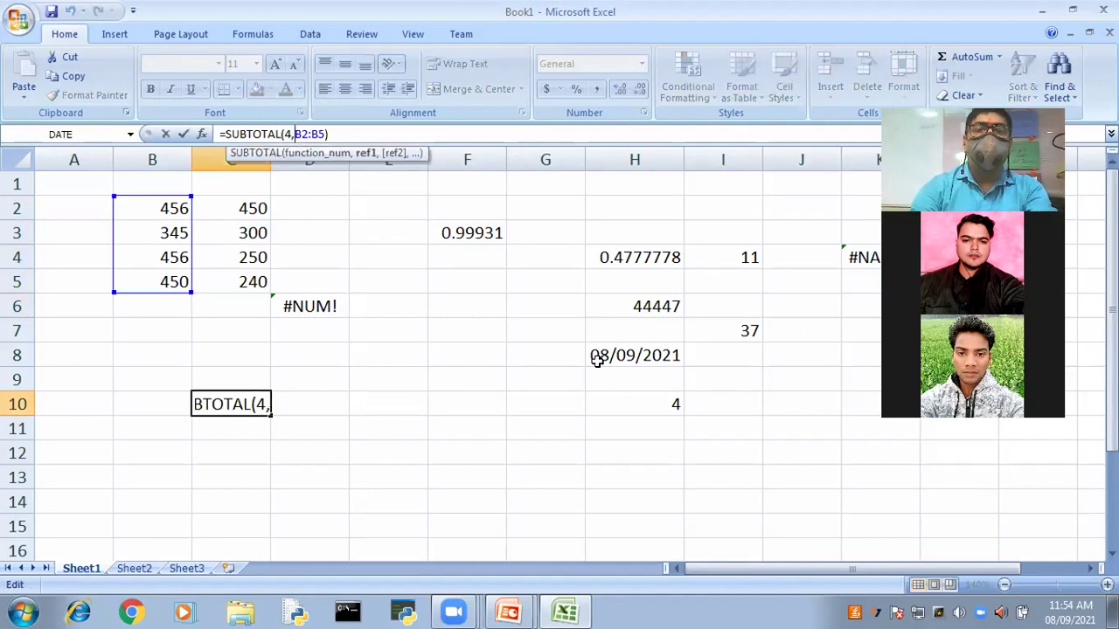
{"action": "key", "text": "Right"}
{"action": "key", "text": "Right"}
{"action": "key", "text": "Right"}
{"action": "key", "text": "Right"}
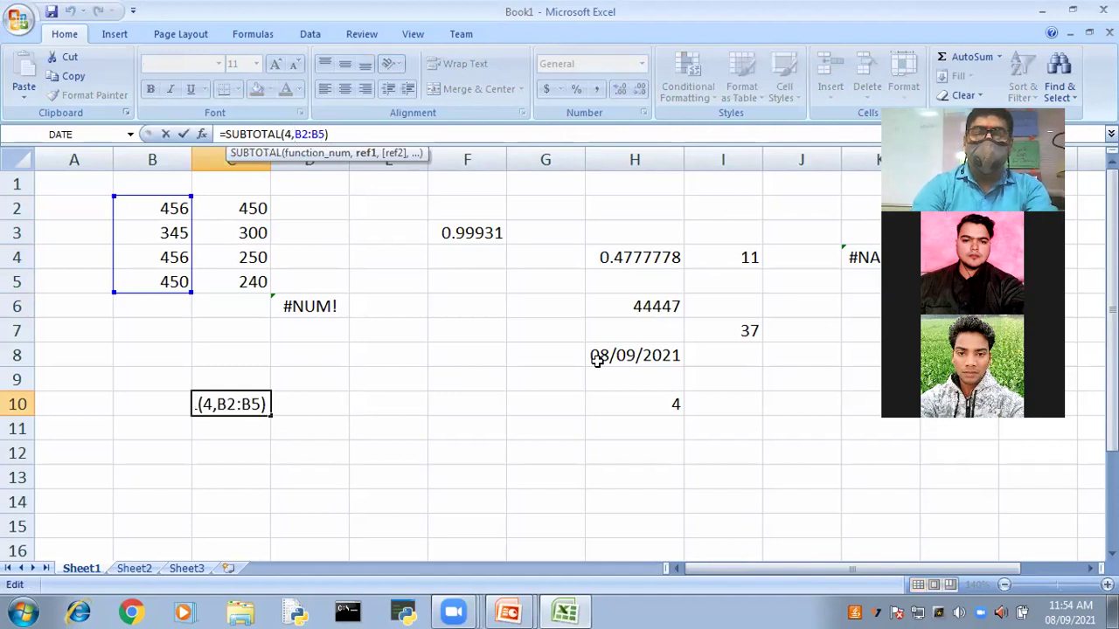
{"action": "type", "text": ","}
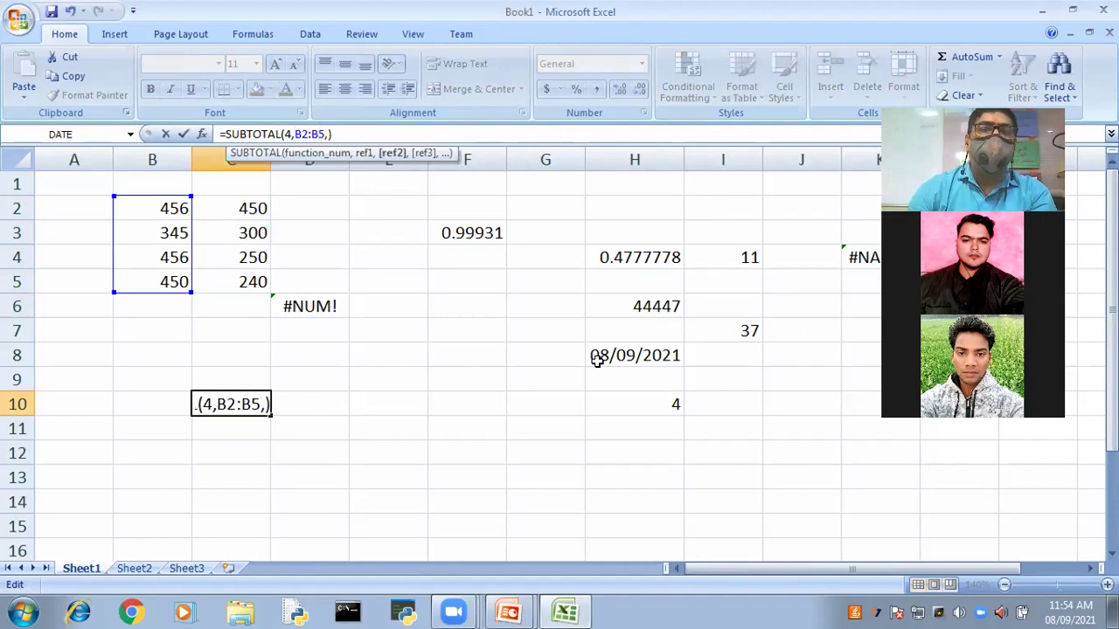
{"action": "left_click", "coordinate": [245, 232]}
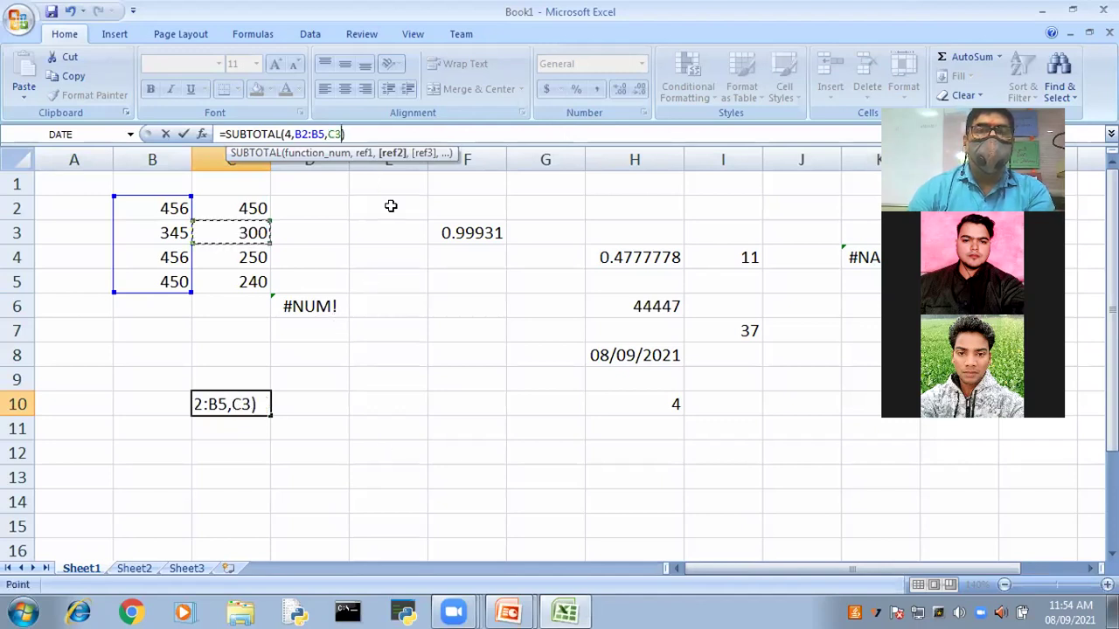
{"action": "left_click", "coordinate": [388, 452]}
{"action": "left_click", "coordinate": [363, 131]}
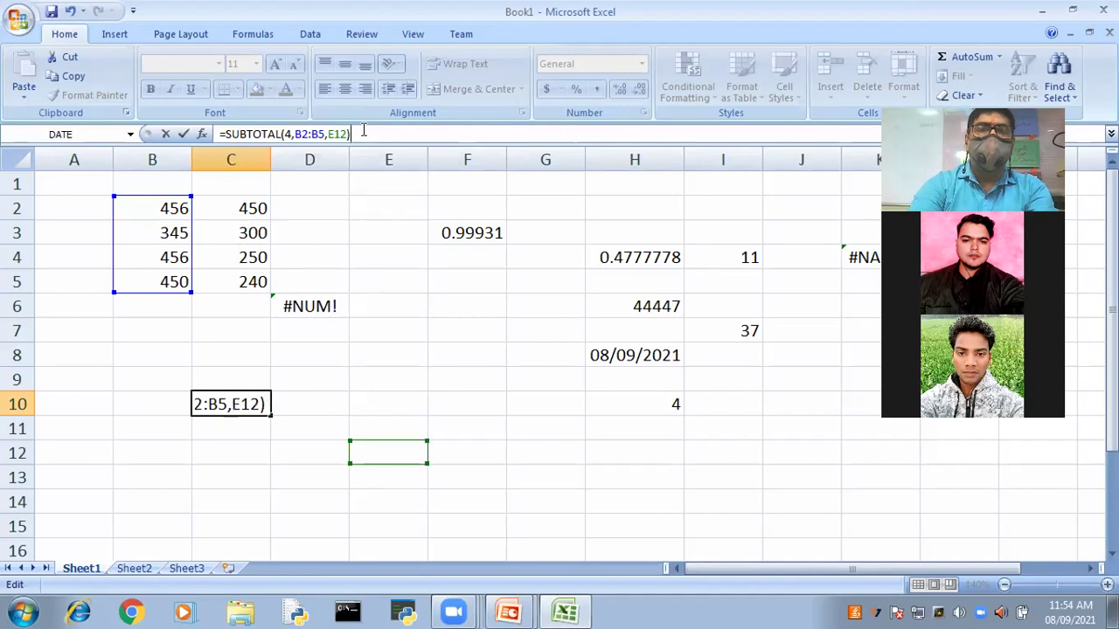
Remove the SUBTOTAL formula from cell C10, leaving the cell empty.
{"action": "key", "text": "BackSpace"}
{"action": "key", "text": "BackSpace"}
{"action": "key", "text": "BackSpace"}
{"action": "key", "text": "BackSpace"}
{"action": "key", "text": "BackSpace"}
{"action": "key", "text": "BackSpace"}
{"action": "key", "text": "BackSpace"}
{"action": "key", "text": "BackSpace"}
{"action": "key", "text": "BackSpace"}
{"action": "key", "text": "BackSpace"}
{"action": "key", "text": "BackSpace"}
{"action": "key", "text": "BackSpace"}
{"action": "key", "text": "BackSpace"}
{"action": "key", "text": "BackSpace"}
{"action": "key", "text": "BackSpace"}
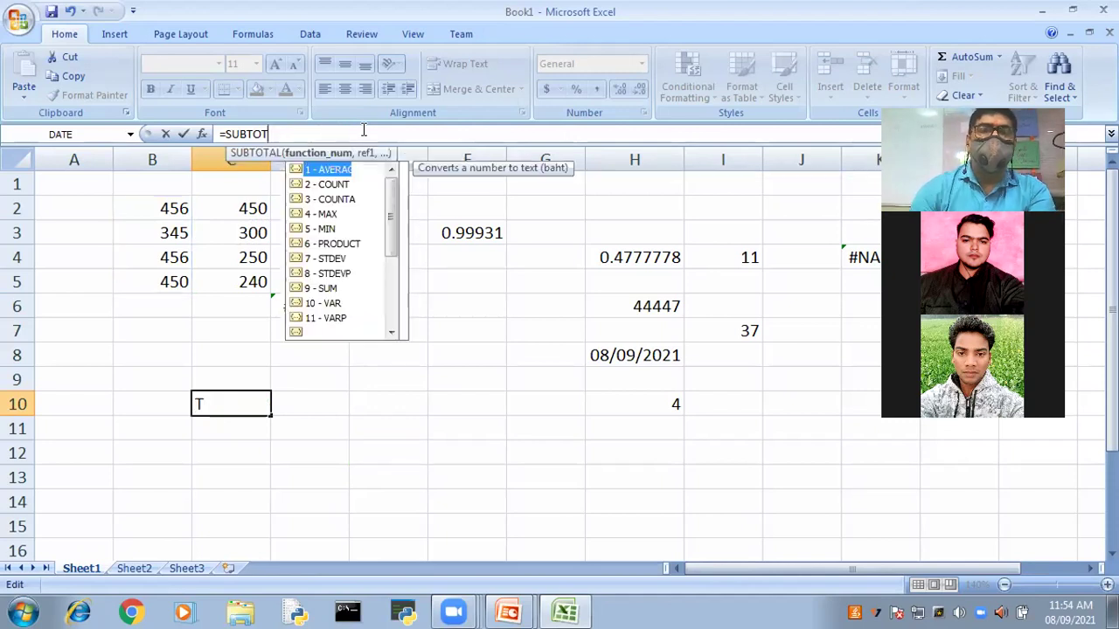
{"action": "key", "text": "Escape"}
{"action": "left_click", "coordinate": [412, 443]}
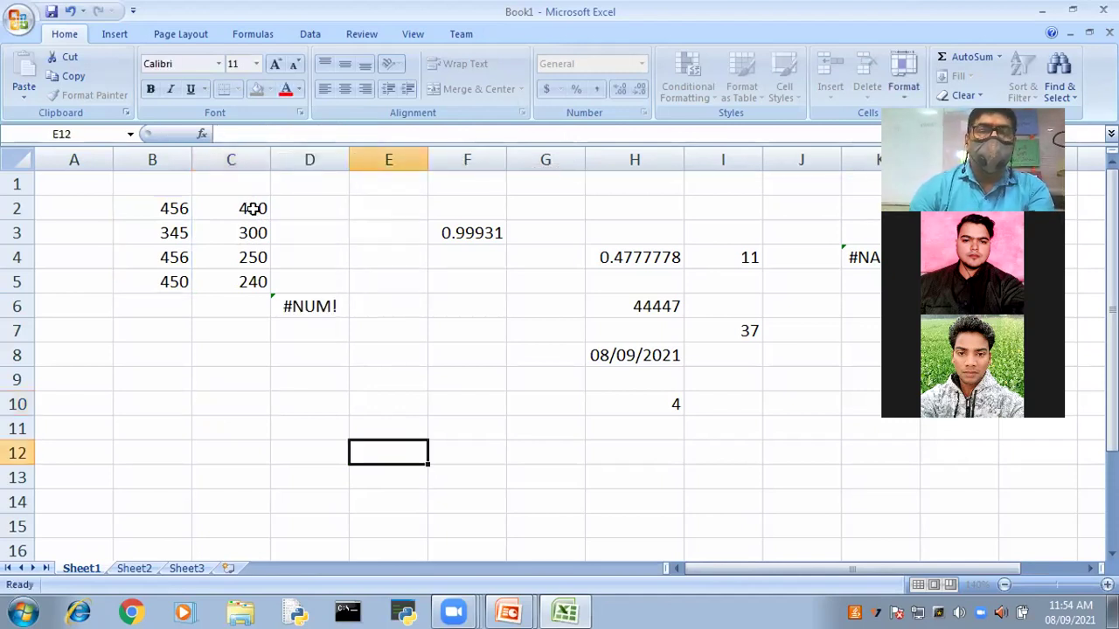
Change the sample value in cell C2 to 500.
{"action": "left_click", "coordinate": [252, 208]}
{"action": "type", "text": "5"}
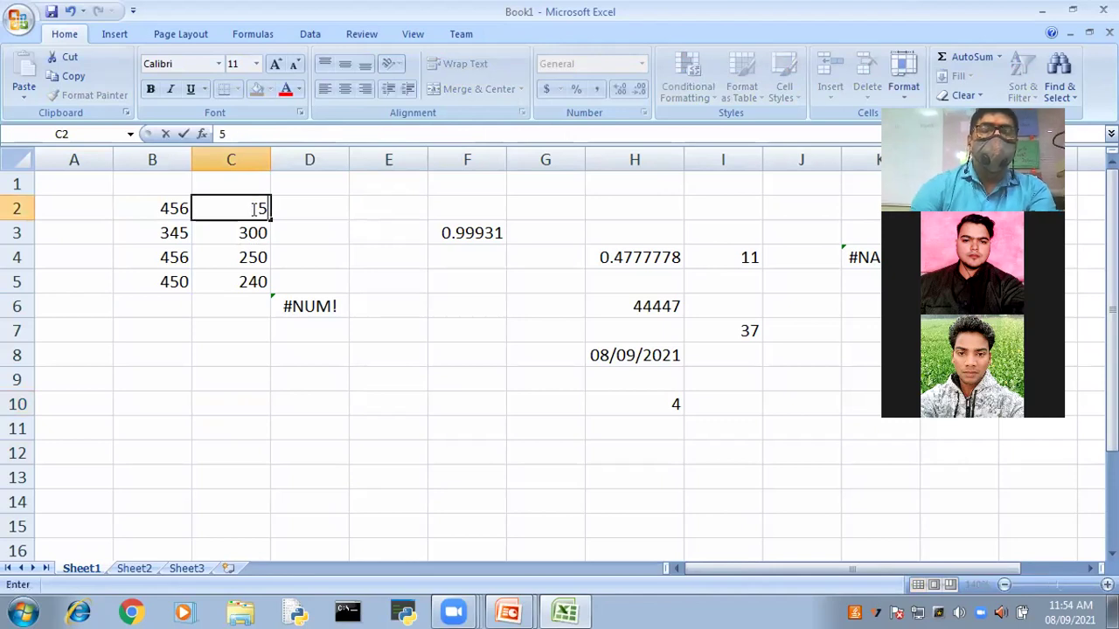
{"action": "type", "text": "00"}
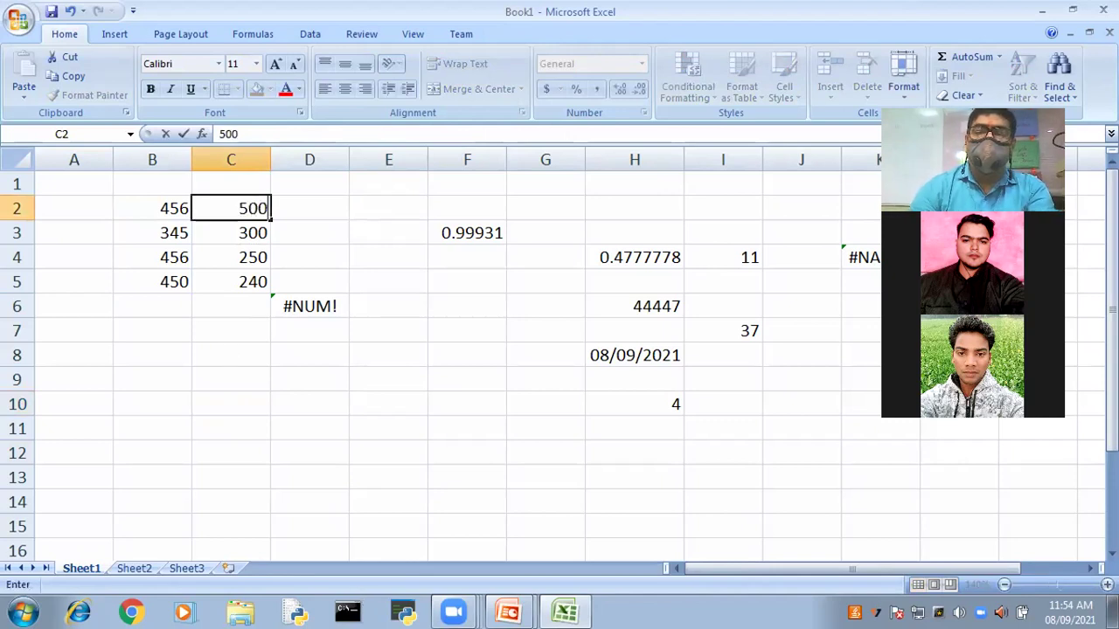
Enter =SUBTOTAL(4,B2:B5,C2:C5) in cell C8, using function 4 (MAX) on both columns of sample values.
{"action": "left_click", "coordinate": [231, 355]}
{"action": "type", "text": "="}
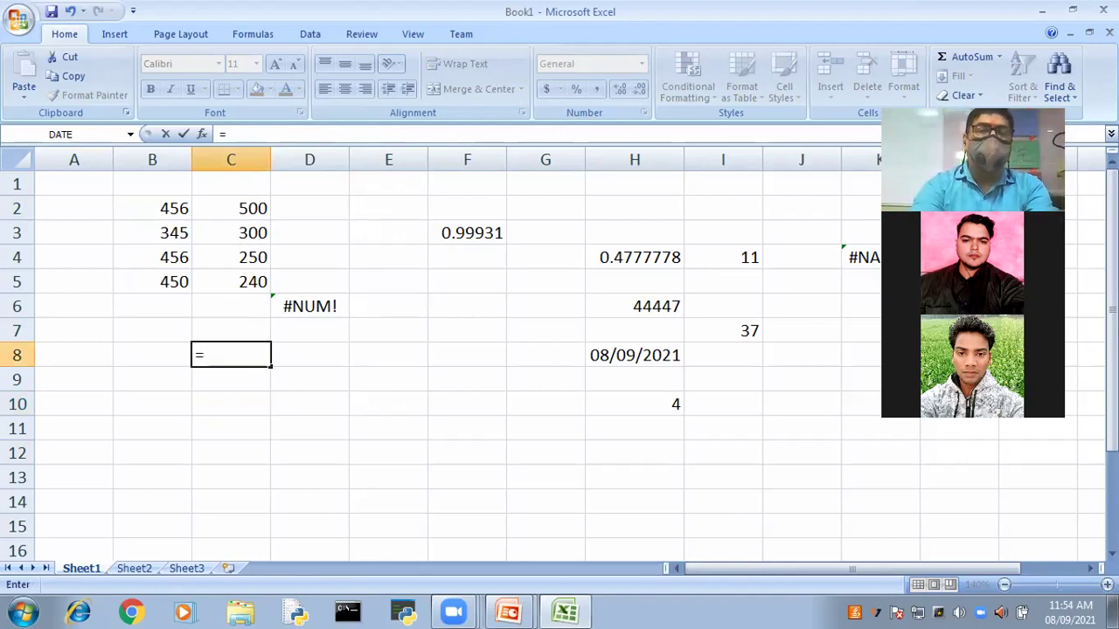
{"action": "type", "text": "SUB"}
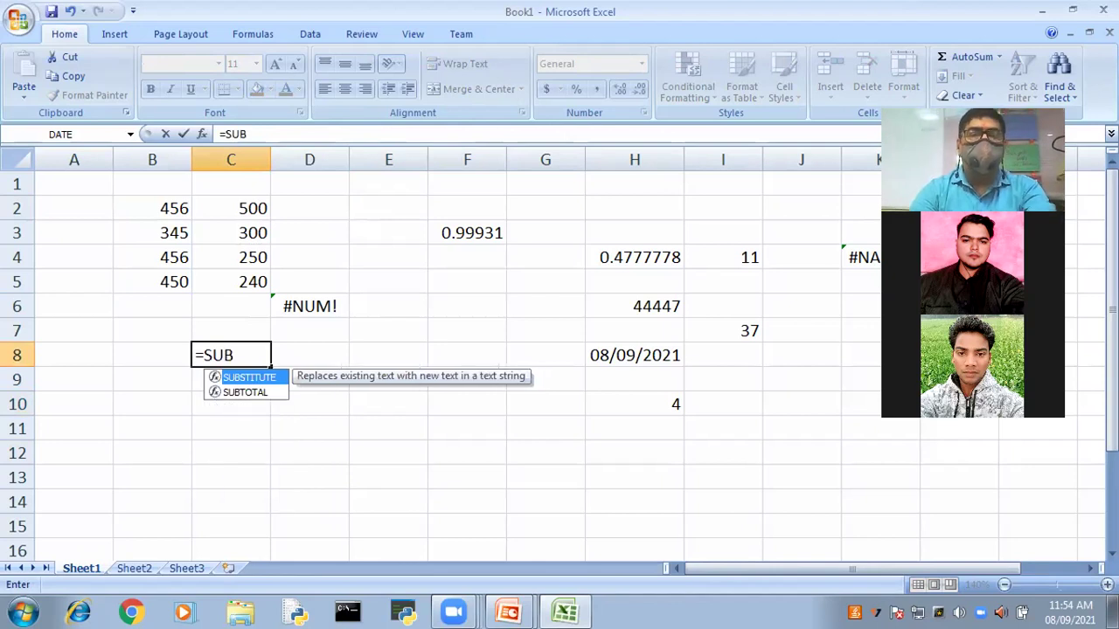
{"action": "key", "text": "Down"}
{"action": "key", "text": "Tab"}
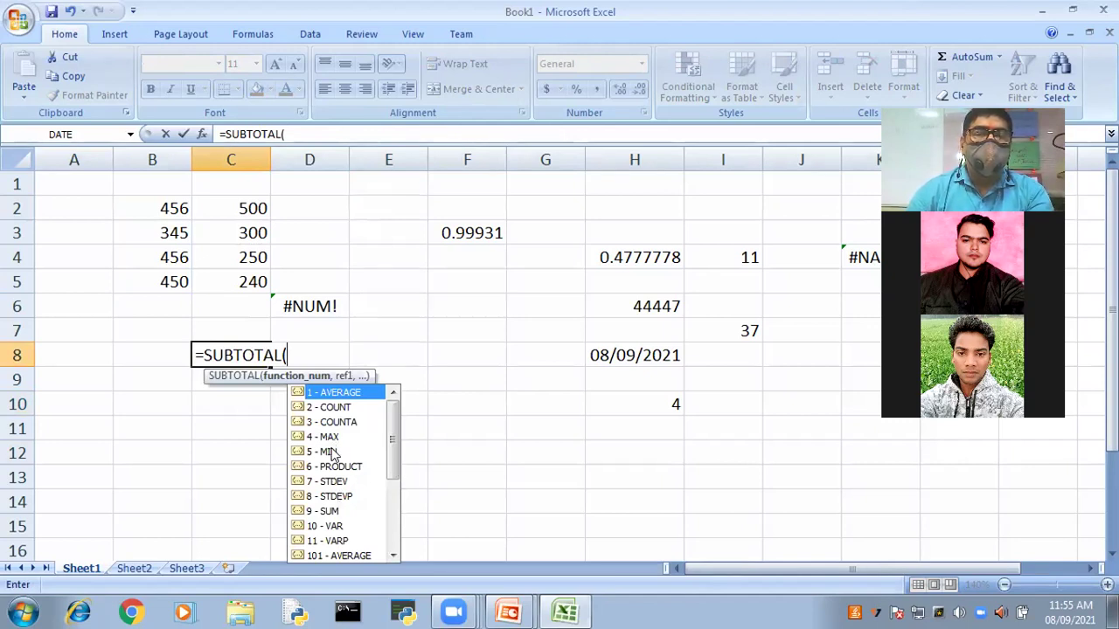
{"action": "double_click", "coordinate": [327, 437]}
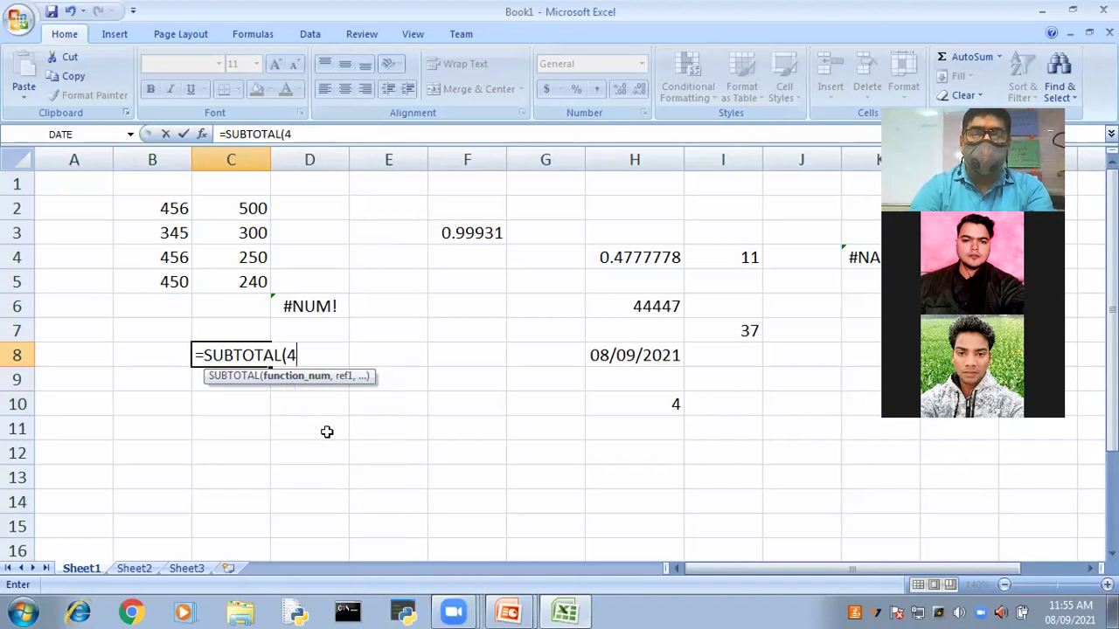
{"action": "type", "text": ","}
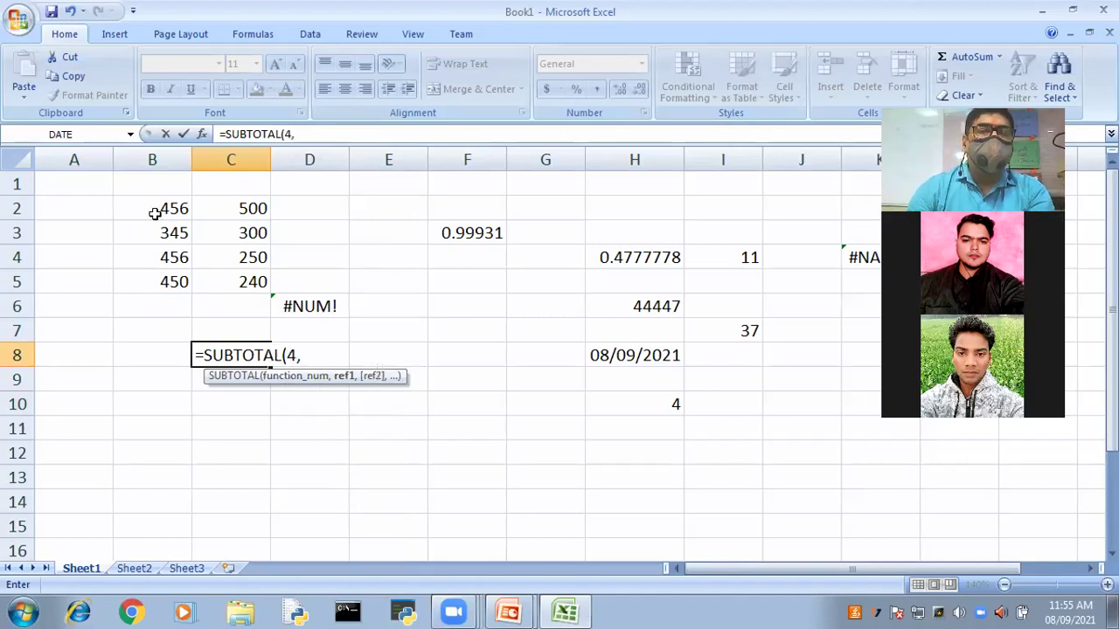
{"action": "left_click_drag", "start_coordinate": [138, 208], "coordinate": [138, 277]}
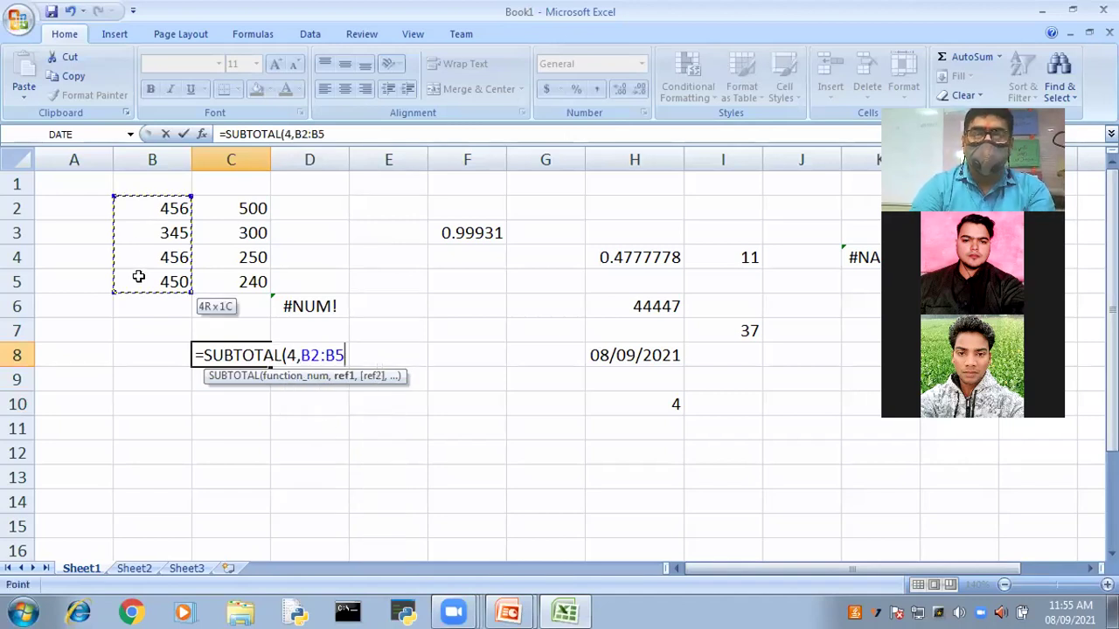
{"action": "type", "text": ","}
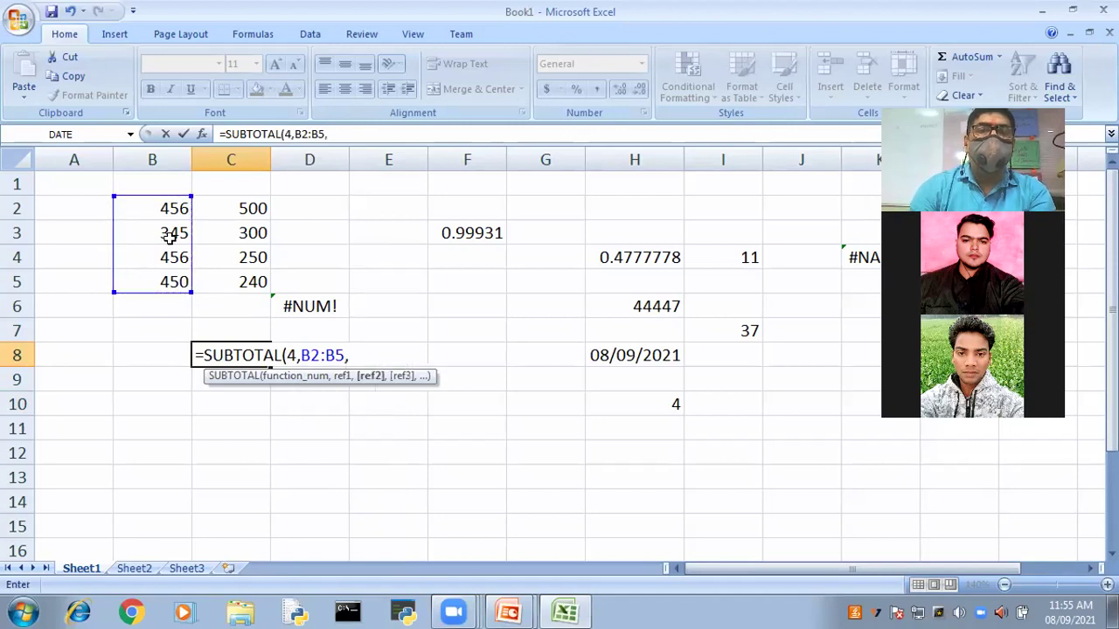
{"action": "left_click_drag", "start_coordinate": [230, 217], "coordinate": [232, 282]}
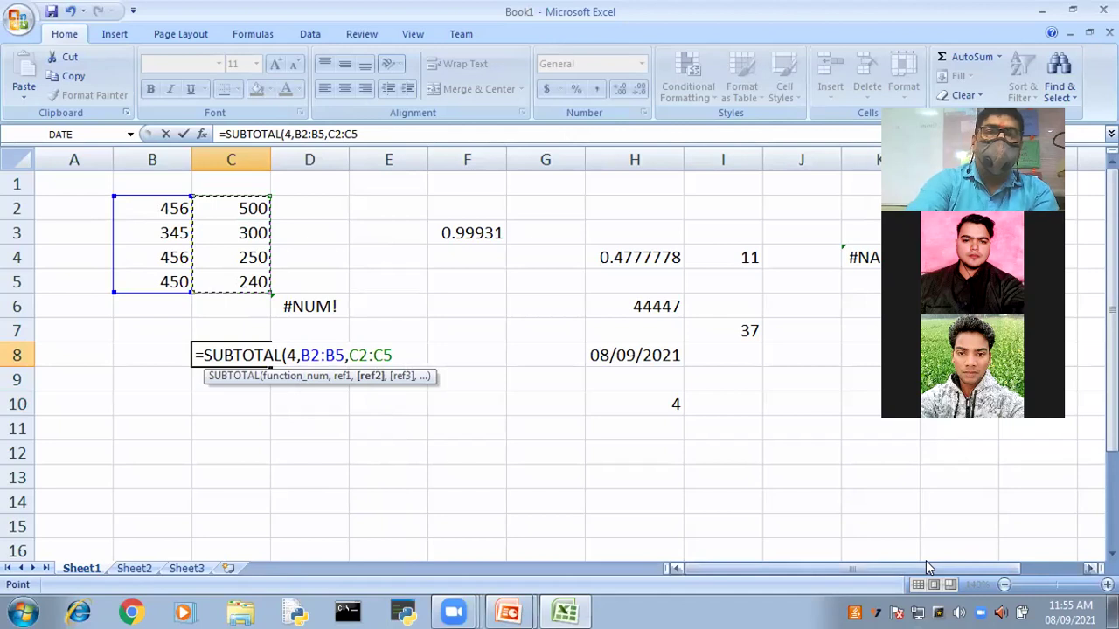
{"action": "key", "text": "Return"}
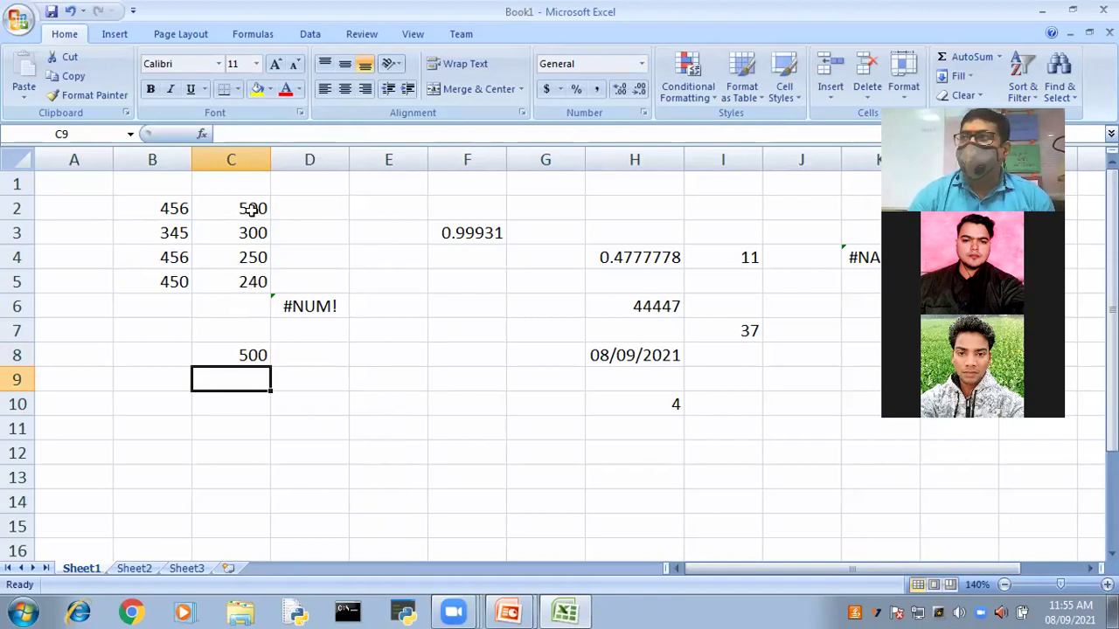
Change the SUBTOTAL function number in cell C8 to 9 (SUM) with the sheet's formulas temporarily displayed.
{"action": "left_click", "coordinate": [240, 356]}
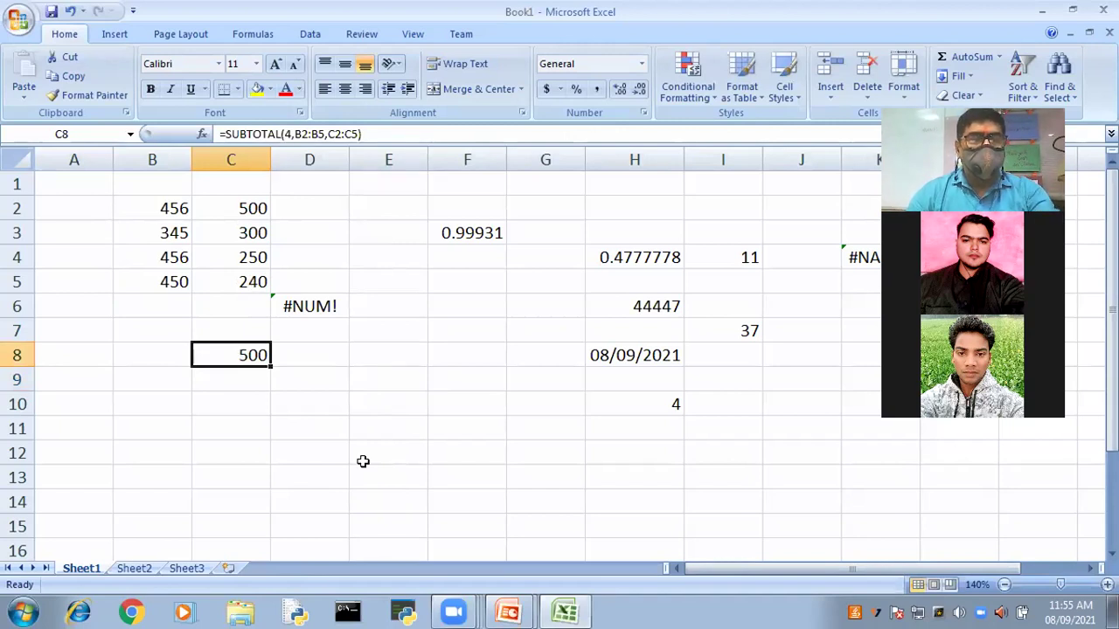
{"action": "key", "text": "ctrl+grave"}
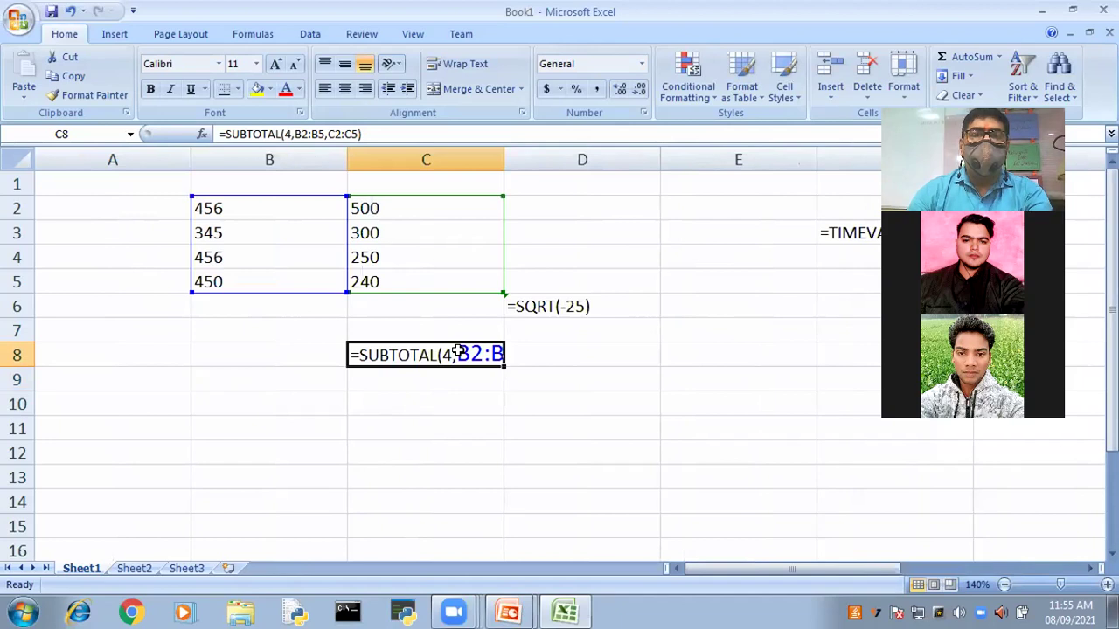
{"action": "key", "text": "F2"}
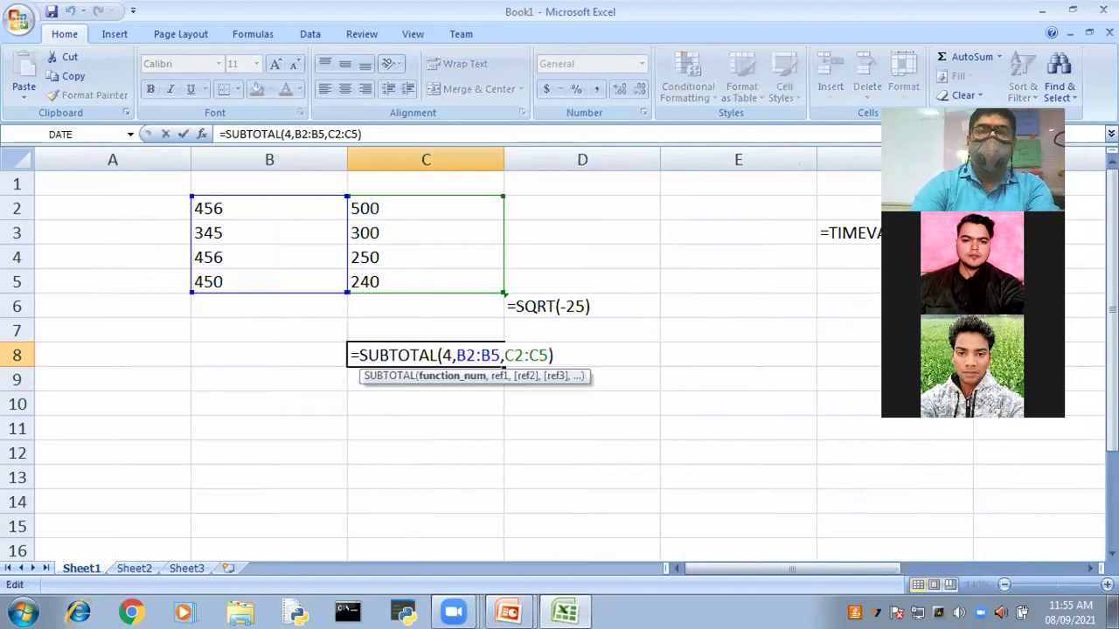
{"action": "key", "text": "BackSpace"}
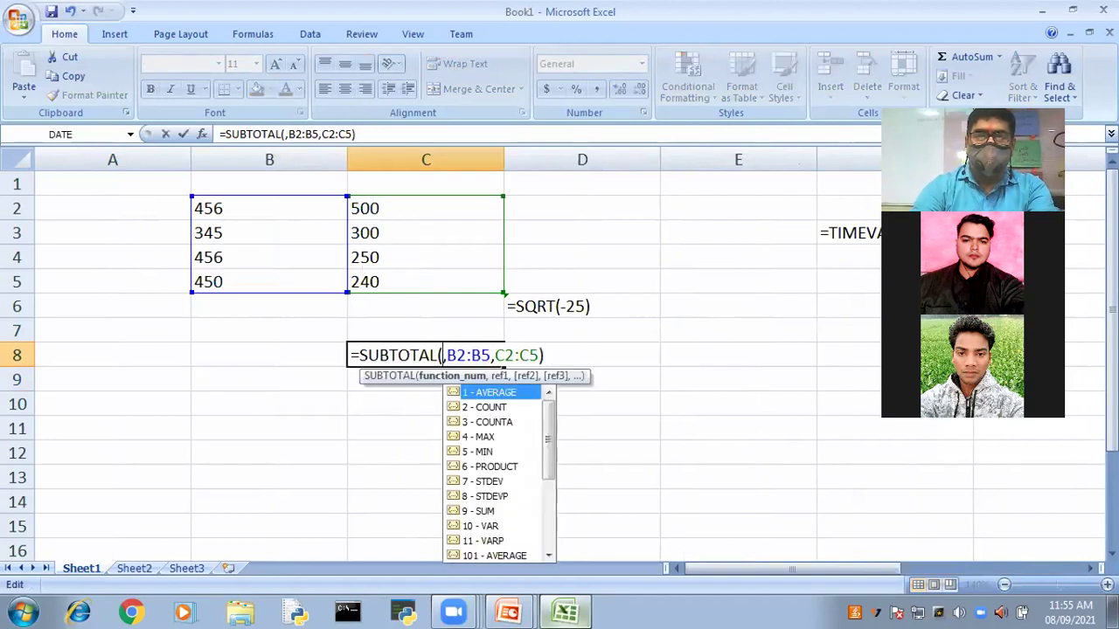
{"action": "left_click", "coordinate": [490, 466]}
{"action": "left_click", "coordinate": [479, 511]}
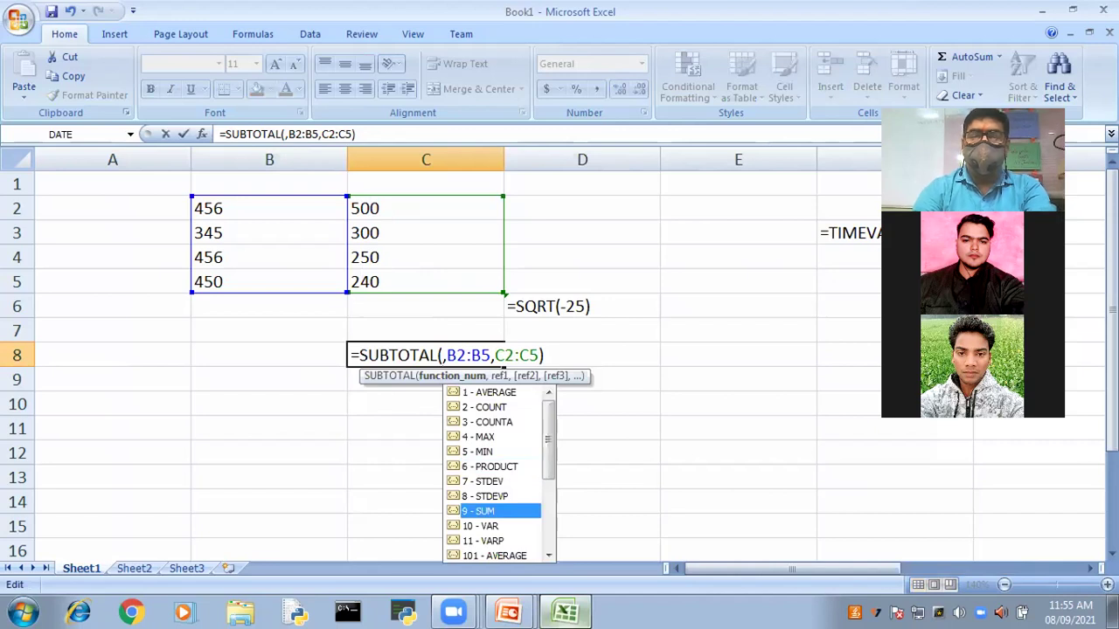
{"action": "key", "text": "Tab"}
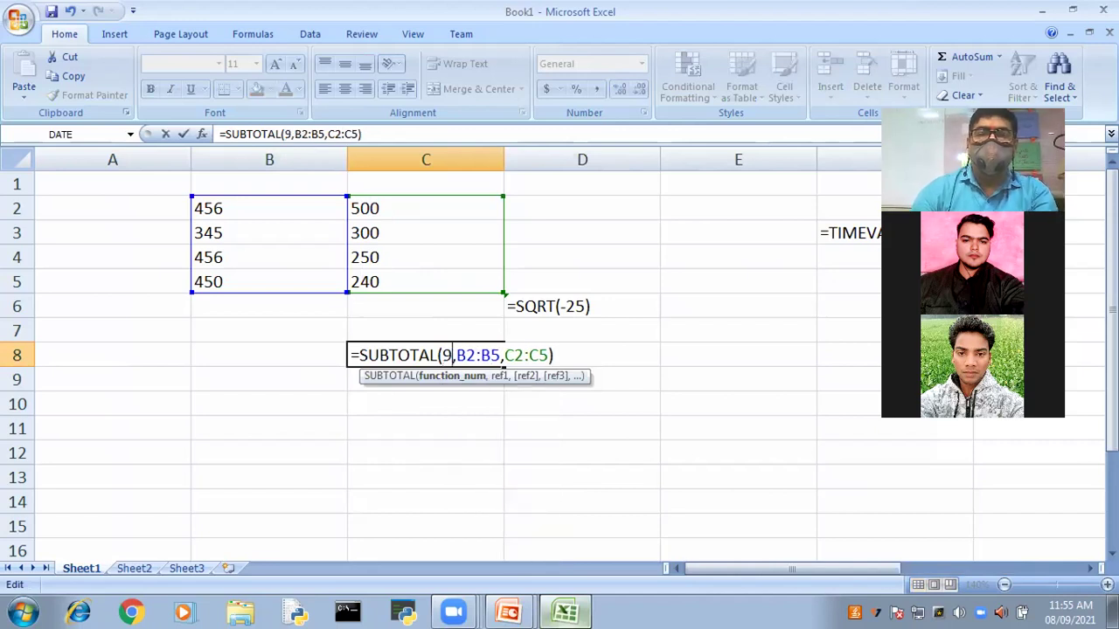
{"action": "left_click", "coordinate": [579, 354]}
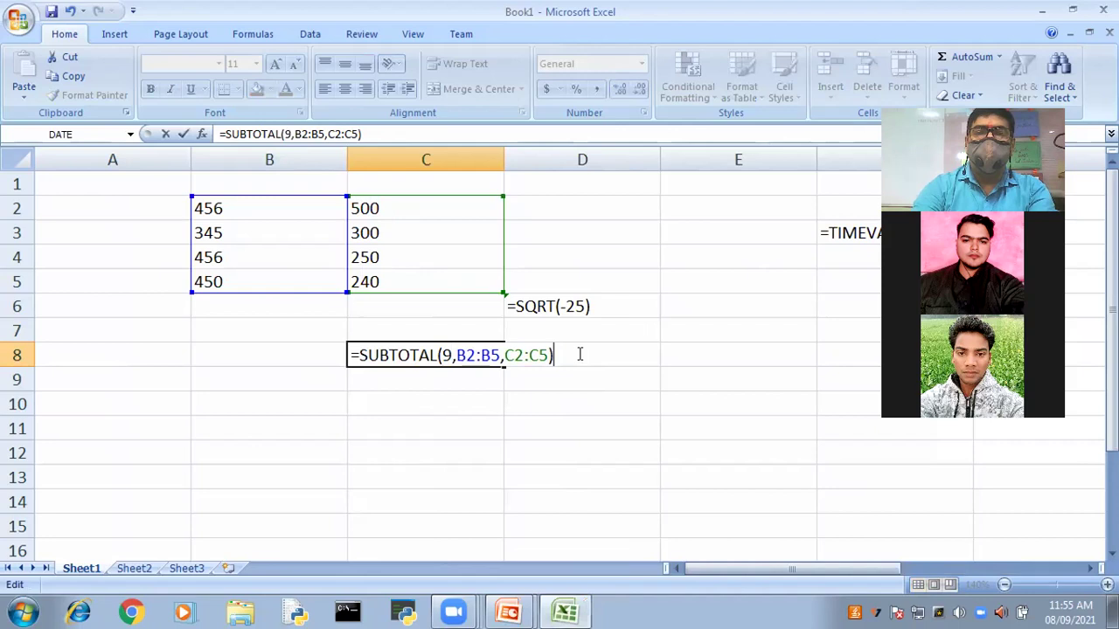
{"action": "key", "text": "Return"}
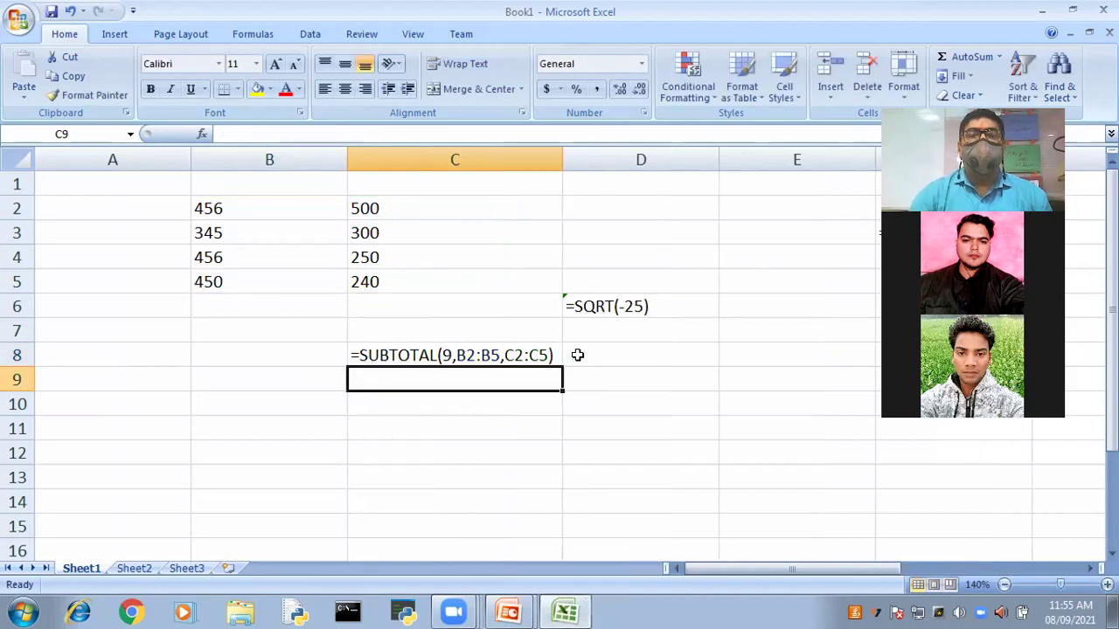
{"action": "key", "text": "ctrl+grave"}
Remove the second reference C2:C5 from the formula in cell C8 so it reads =SUBTOTAL(9,B2:B5).
{"action": "left_click", "coordinate": [277, 355]}
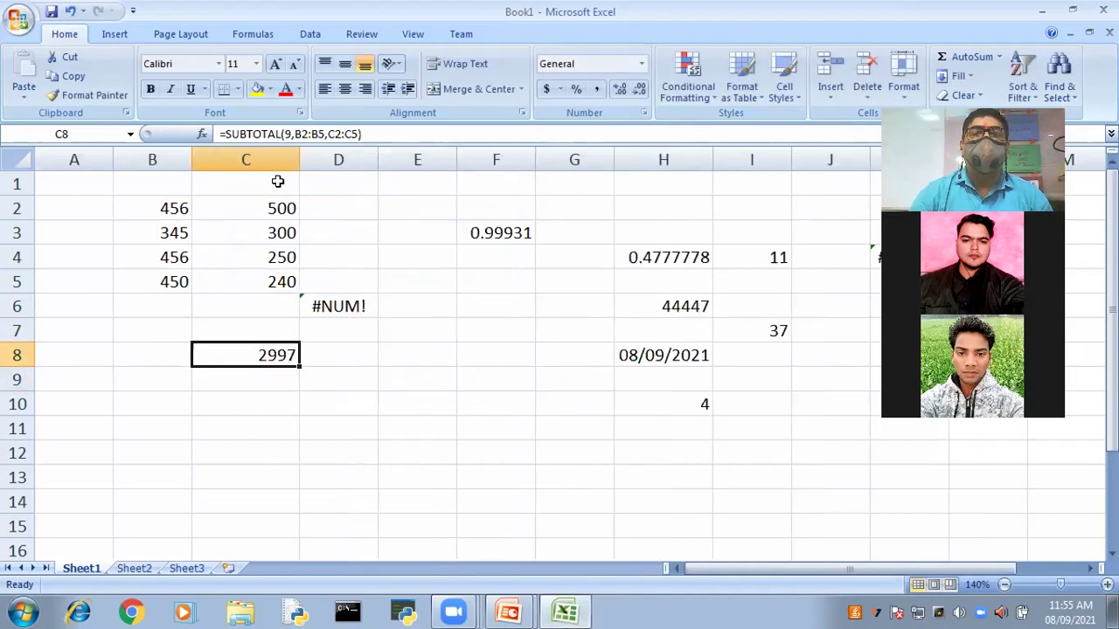
{"action": "left_click", "coordinate": [353, 135]}
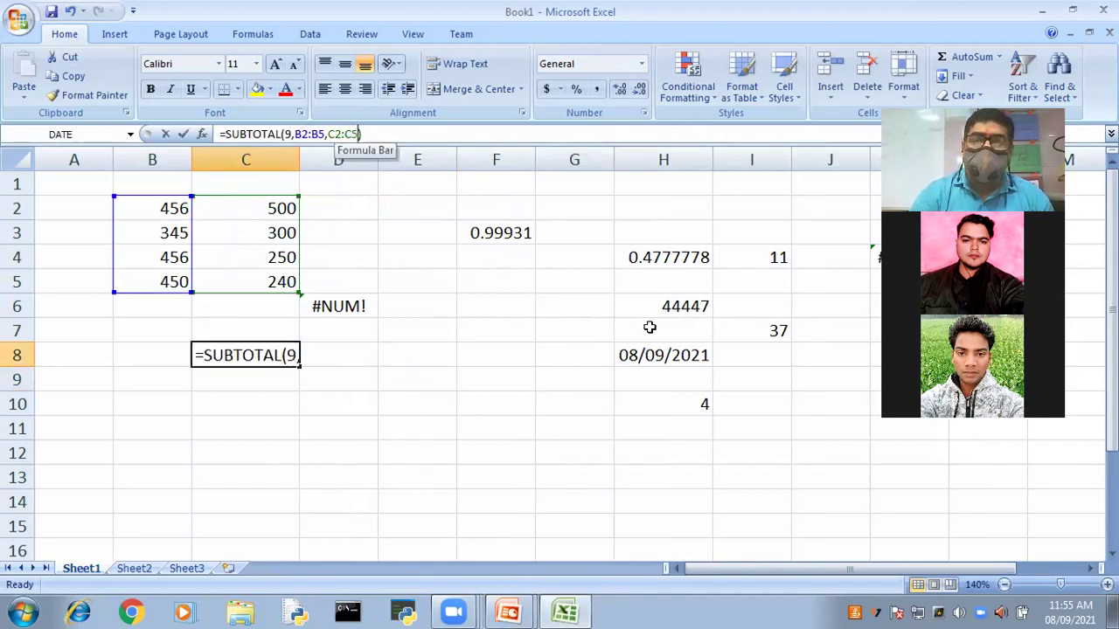
{"action": "key", "text": "BackSpace"}
{"action": "key", "text": "BackSpace"}
{"action": "key", "text": "BackSpace"}
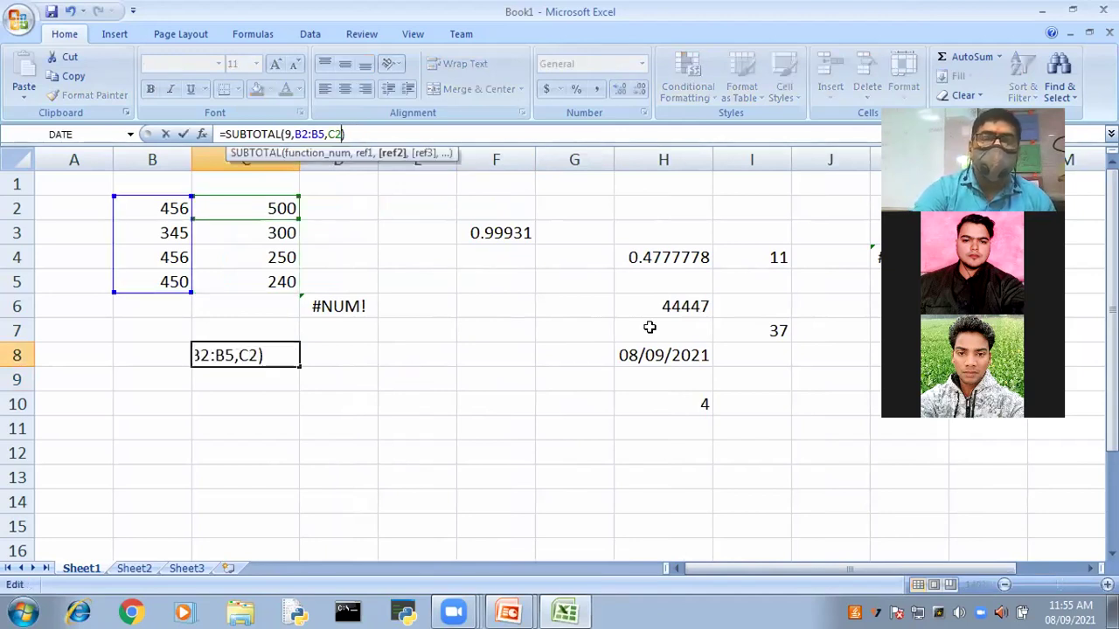
{"action": "key", "text": "BackSpace"}
{"action": "key", "text": "BackSpace"}
{"action": "key", "text": "BackSpace"}
{"action": "key", "text": "Return"}
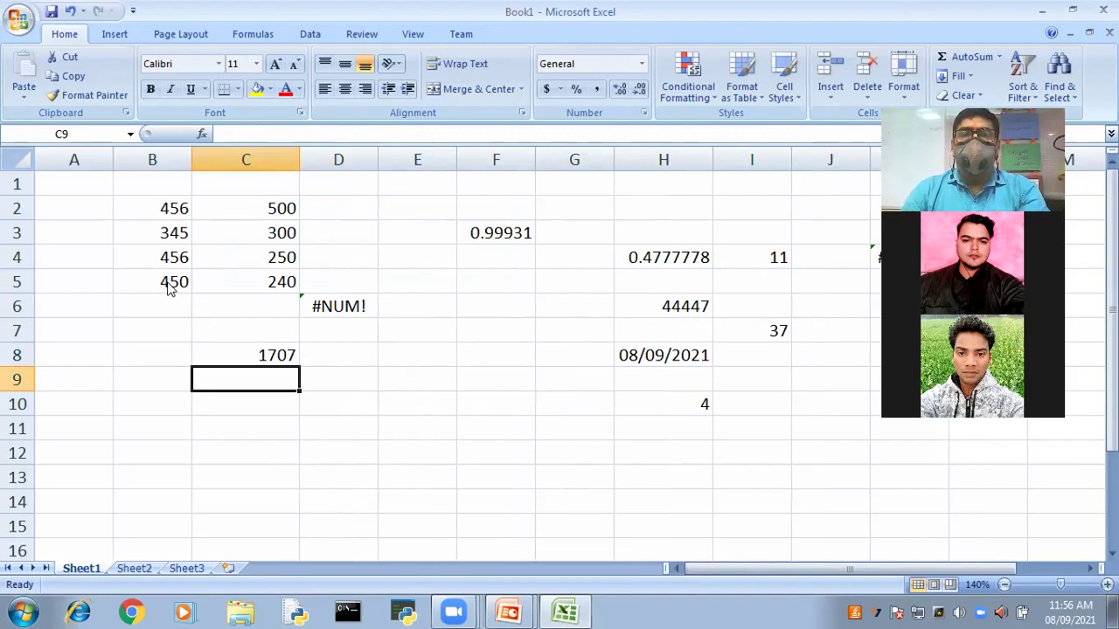
Switch to the PowerPoint slide show and advance to the slide explaining CEILING and FLOOR.
{"action": "key", "text": "alt+Tab"}
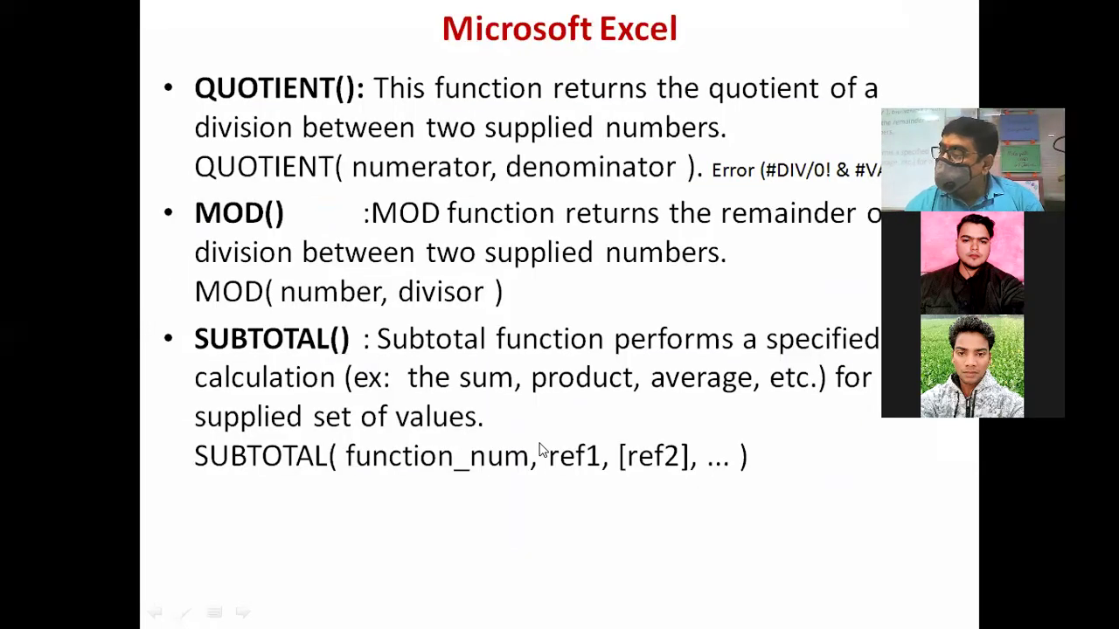
{"action": "left_click", "coordinate": [454, 328]}
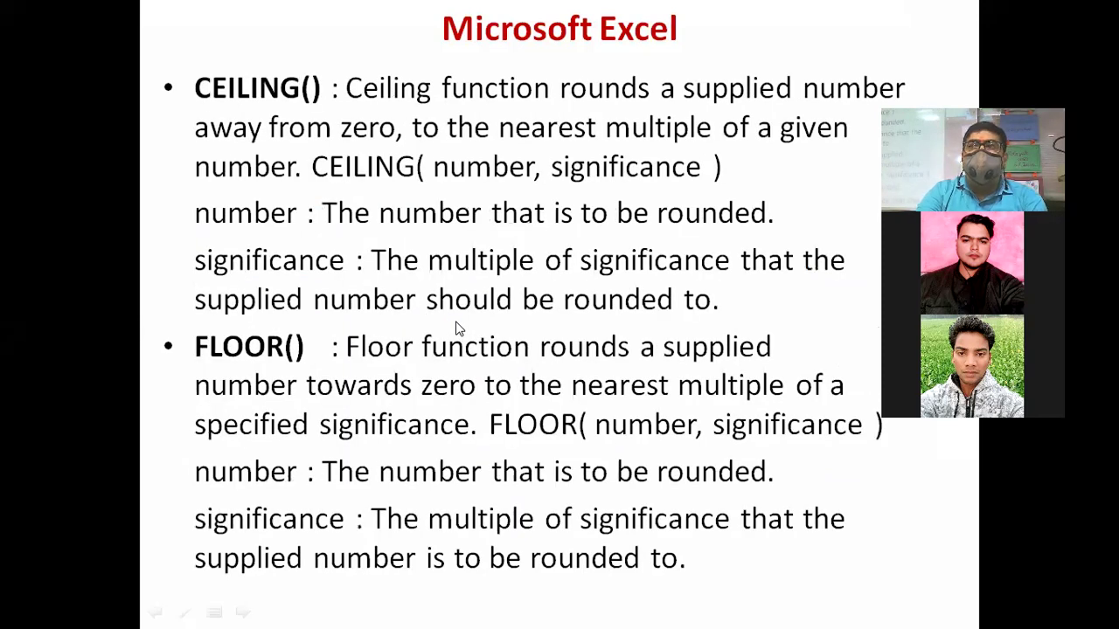
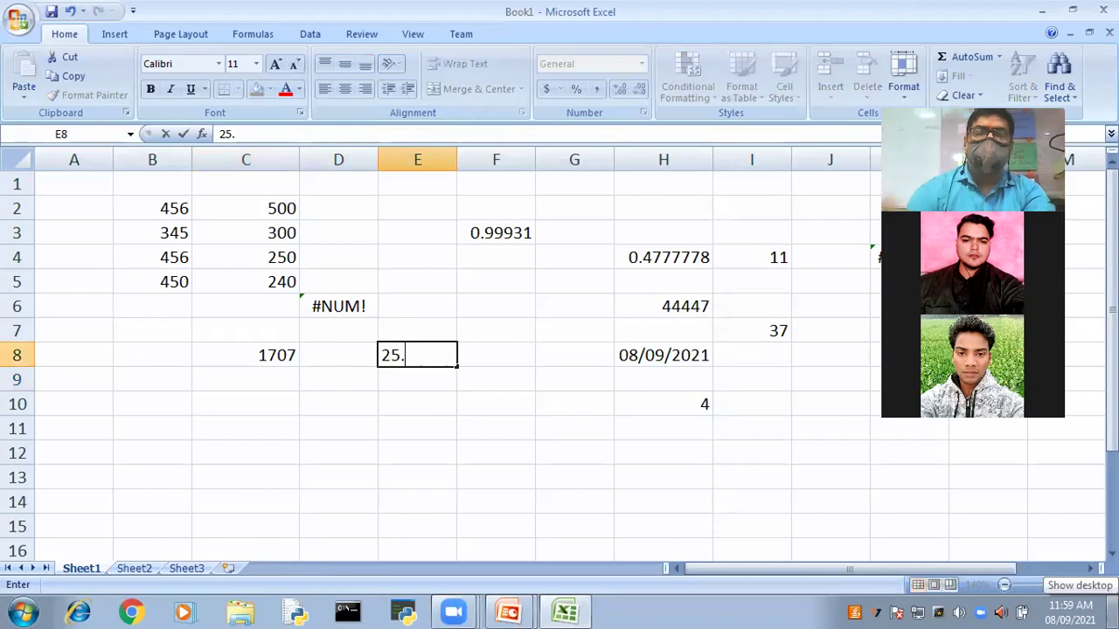
Enter 25.6 in cell E8 of the Excel sheet and =CEILING(E8,0.1) in cell E10.
{"action": "type", "text": "6"}
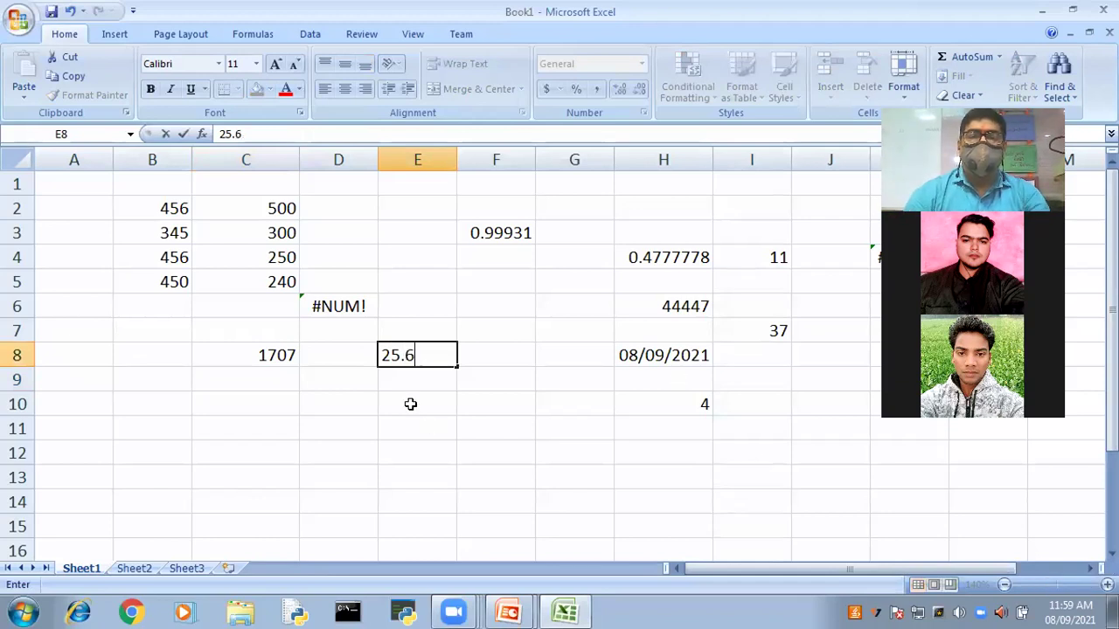
{"action": "left_click", "coordinate": [410, 404]}
{"action": "type", "text": "=C"}
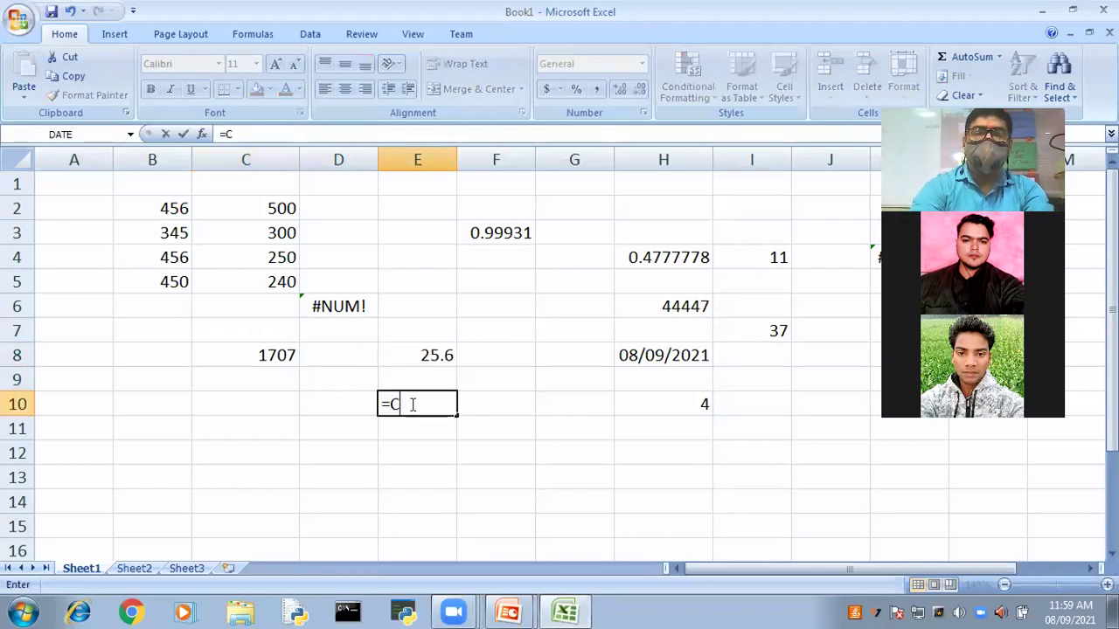
{"action": "key", "text": "Tab"}
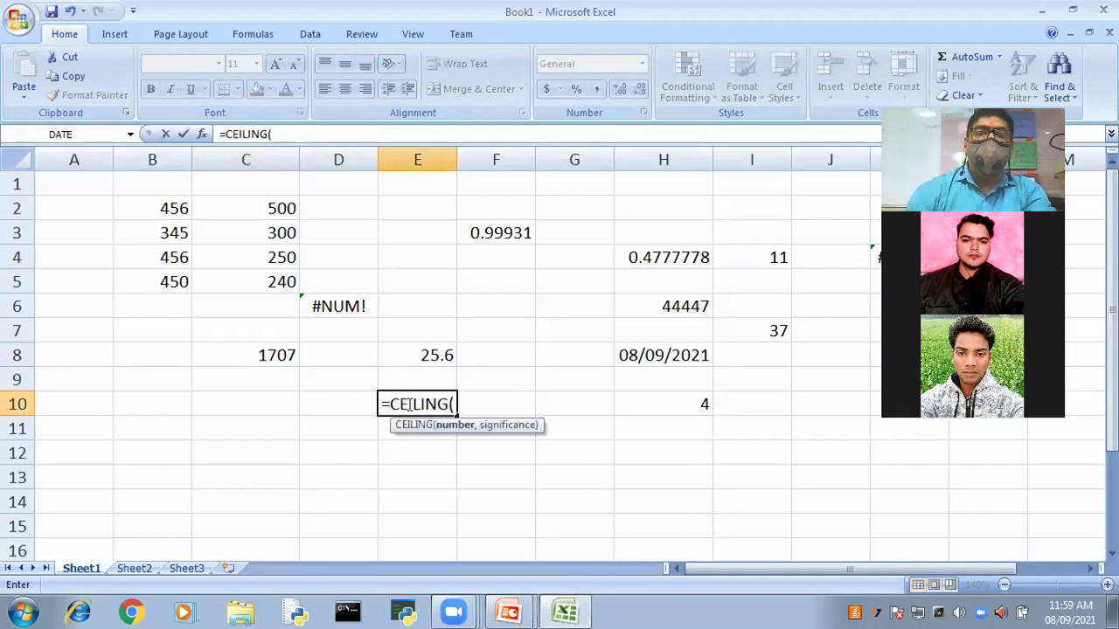
{"action": "left_click", "coordinate": [399, 355]}
{"action": "type", "text": ","}
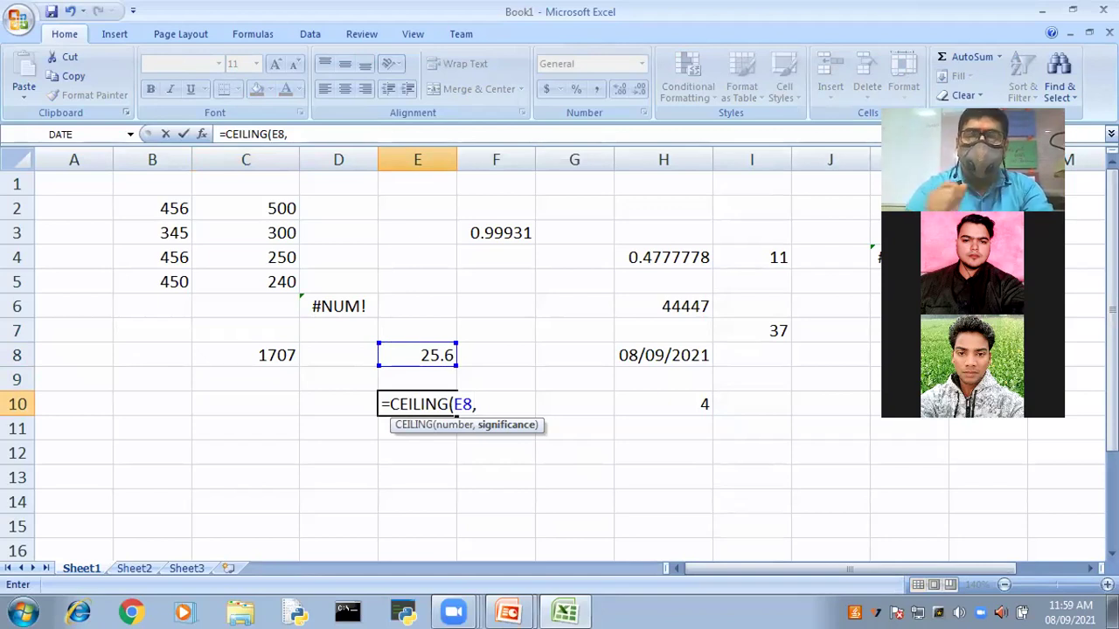
{"action": "type", "text": "0"}
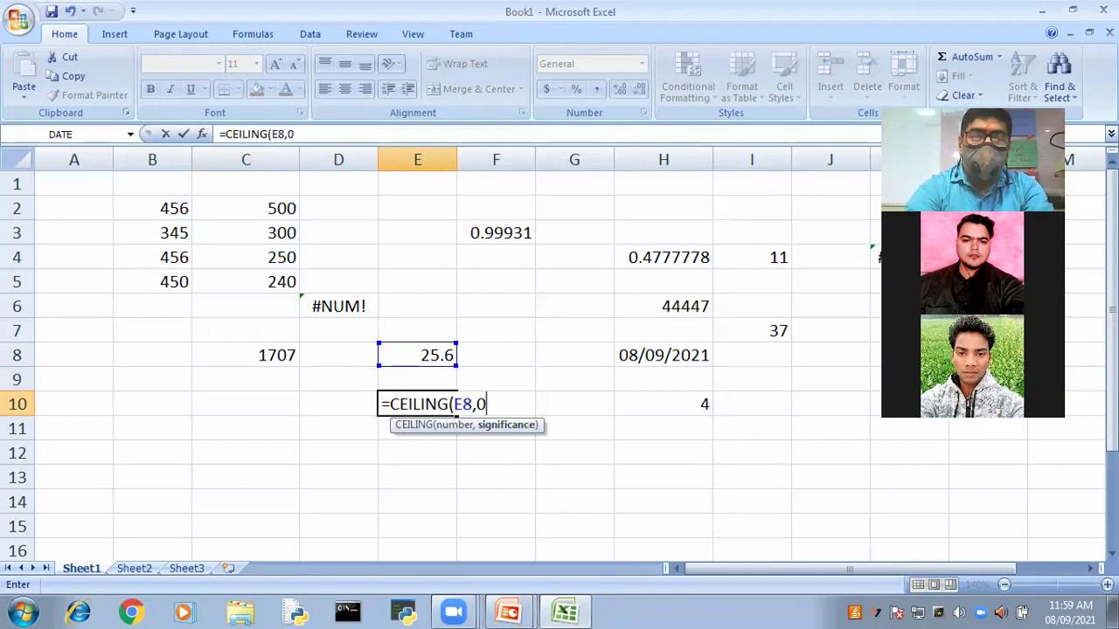
{"action": "type", "text": ".1)"}
{"action": "key", "text": "Return"}
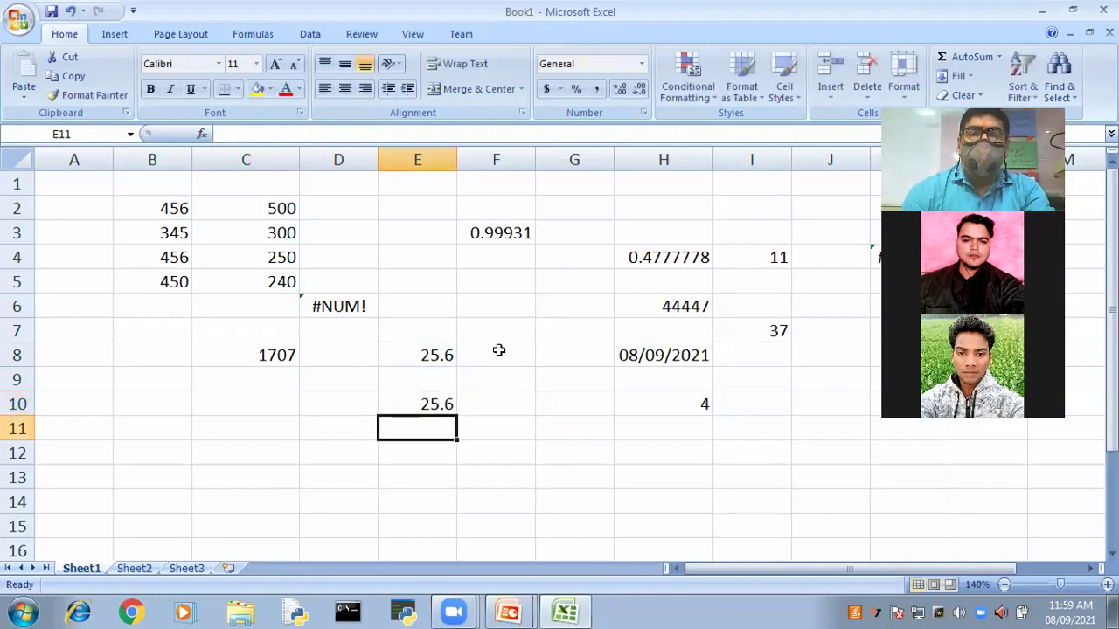
Change the sample value in cell E8 to 25.65 and compare it with the CEILING result in cell E10.
{"action": "key", "text": "Up"}
{"action": "left_click", "coordinate": [428, 352]}
{"action": "double_click", "coordinate": [428, 352]}
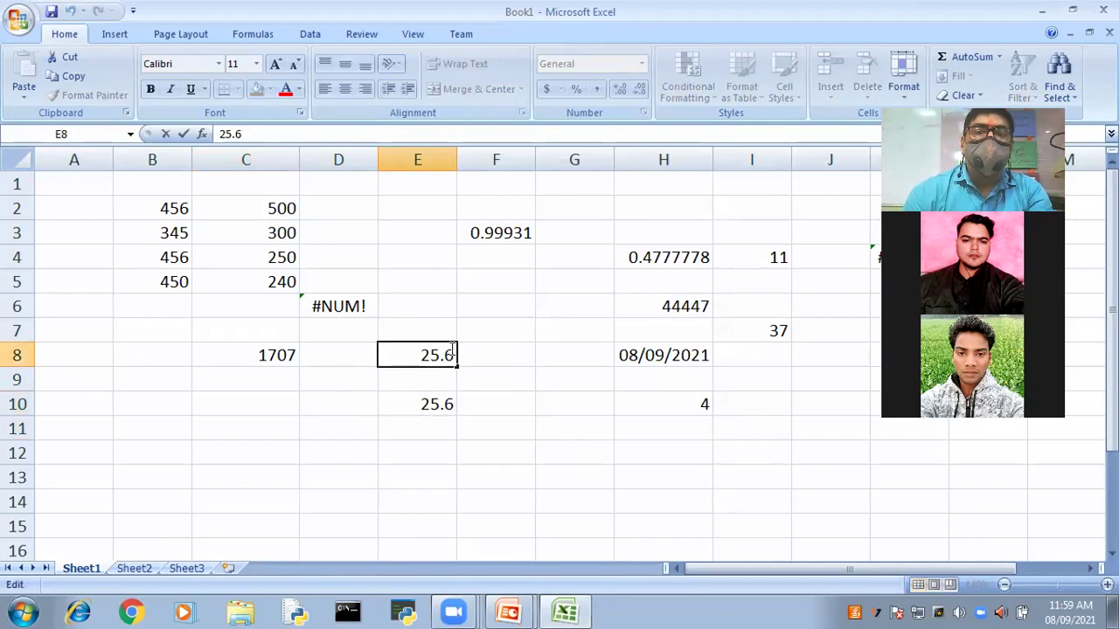
{"action": "type", "text": "5"}
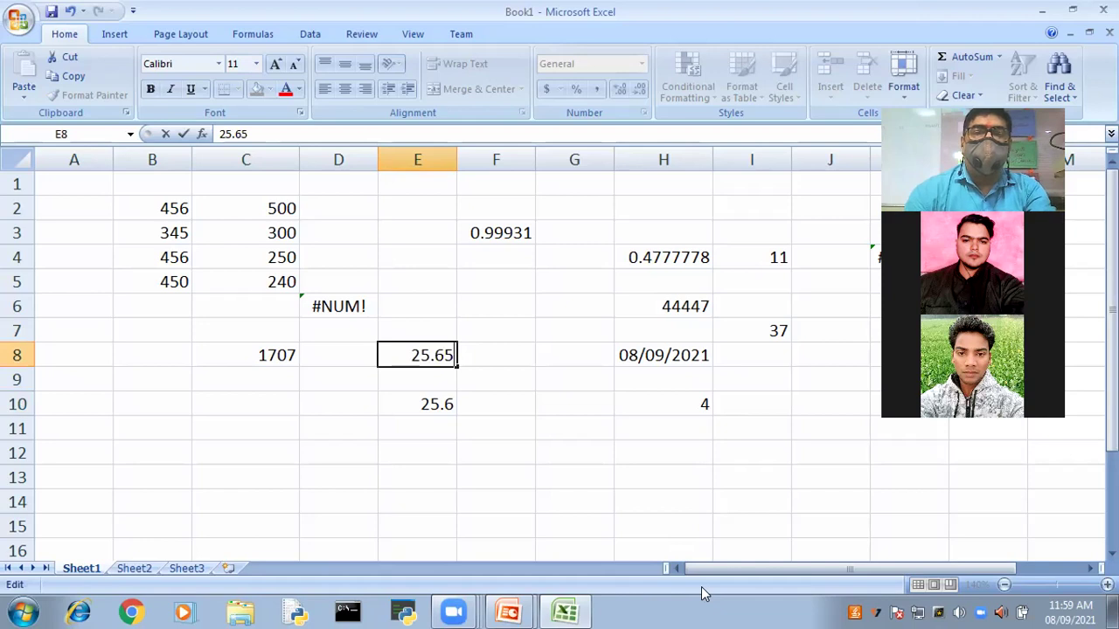
{"action": "left_click", "coordinate": [430, 415]}
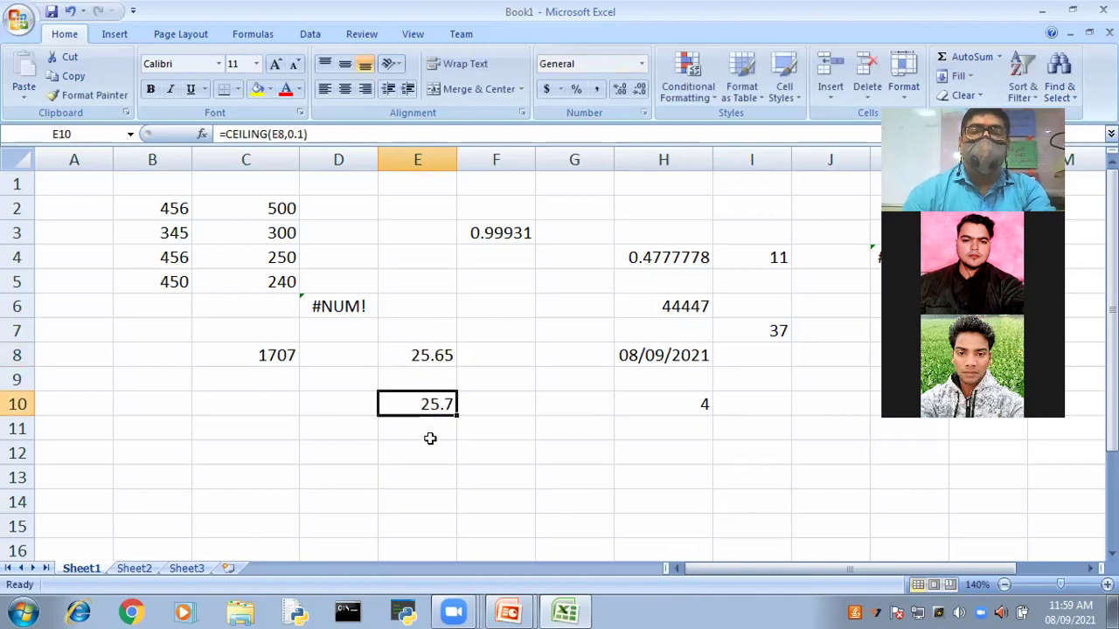
{"action": "left_click", "coordinate": [437, 353]}
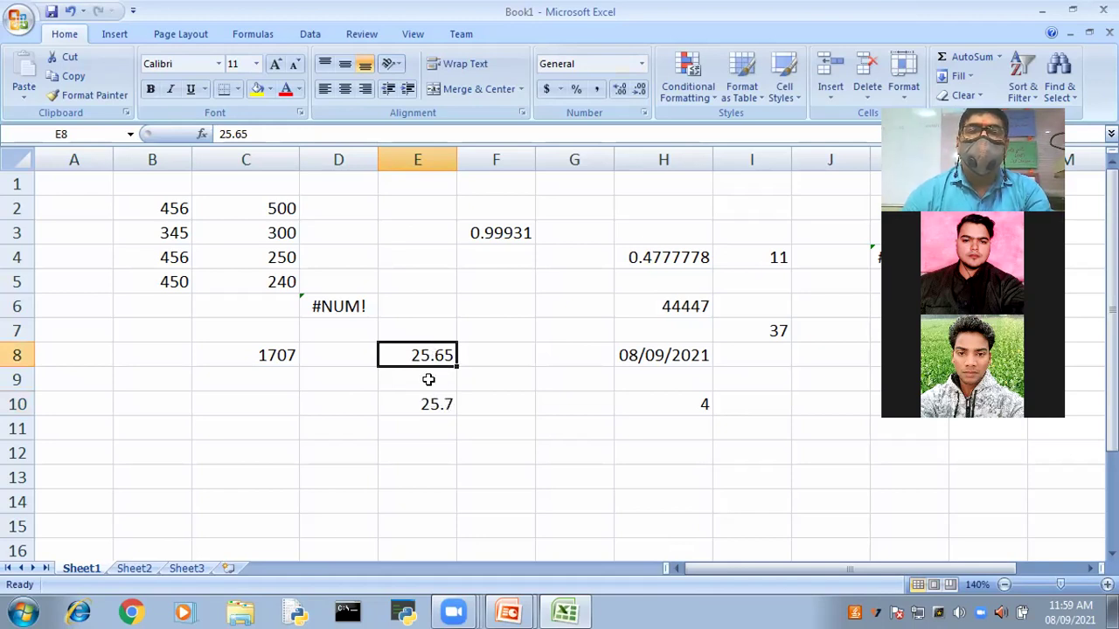
{"action": "key", "text": "Down"}
{"action": "key", "text": "Down"}
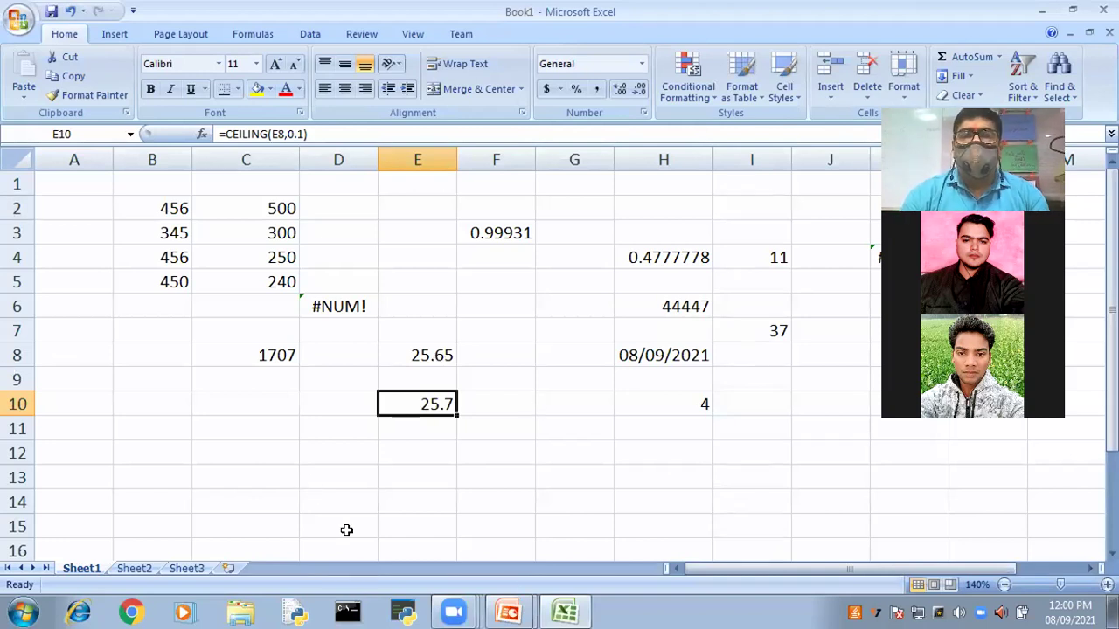
Enter 455.32 in cell G11 and =CEILING(G11,10) in cell G12 to round up to a multiple of 10.
{"action": "left_click", "coordinate": [597, 432]}
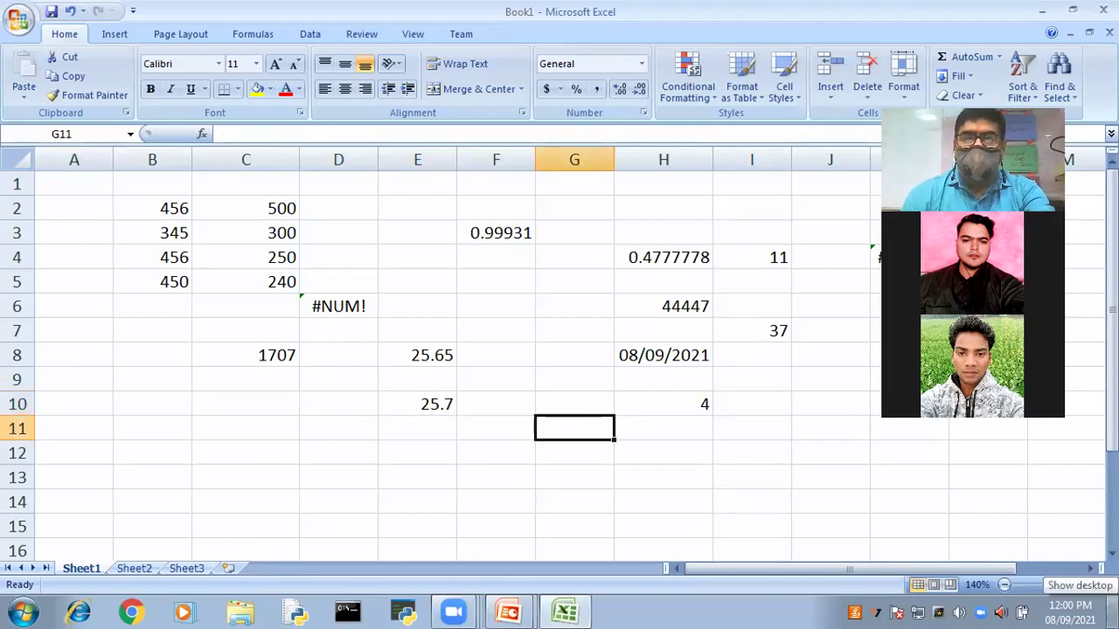
{"action": "type", "text": "455.3"}
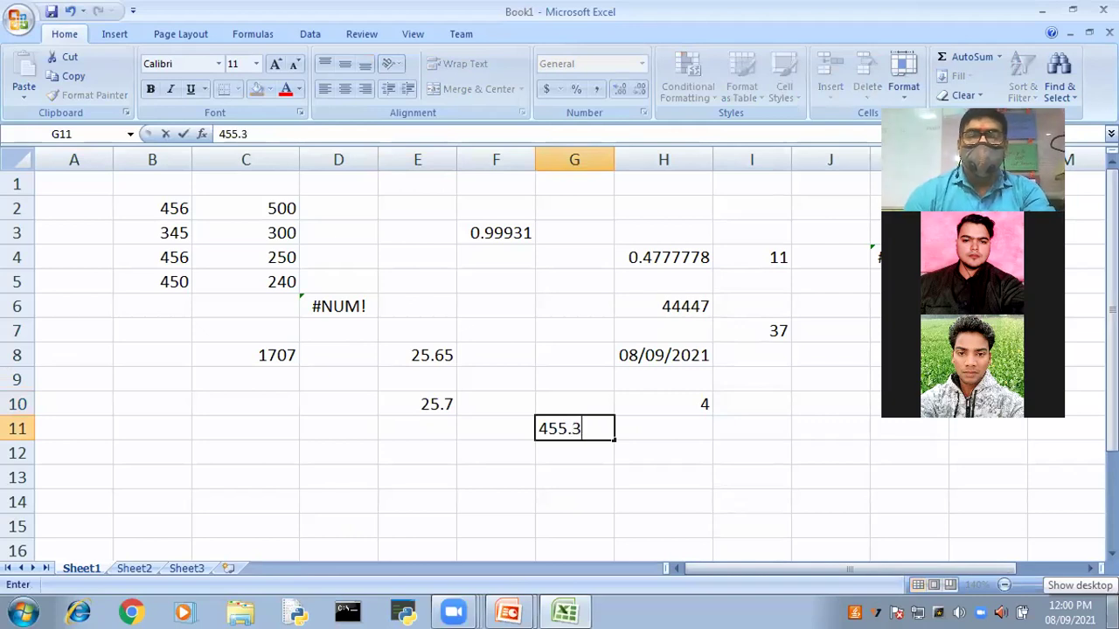
{"action": "type", "text": "2"}
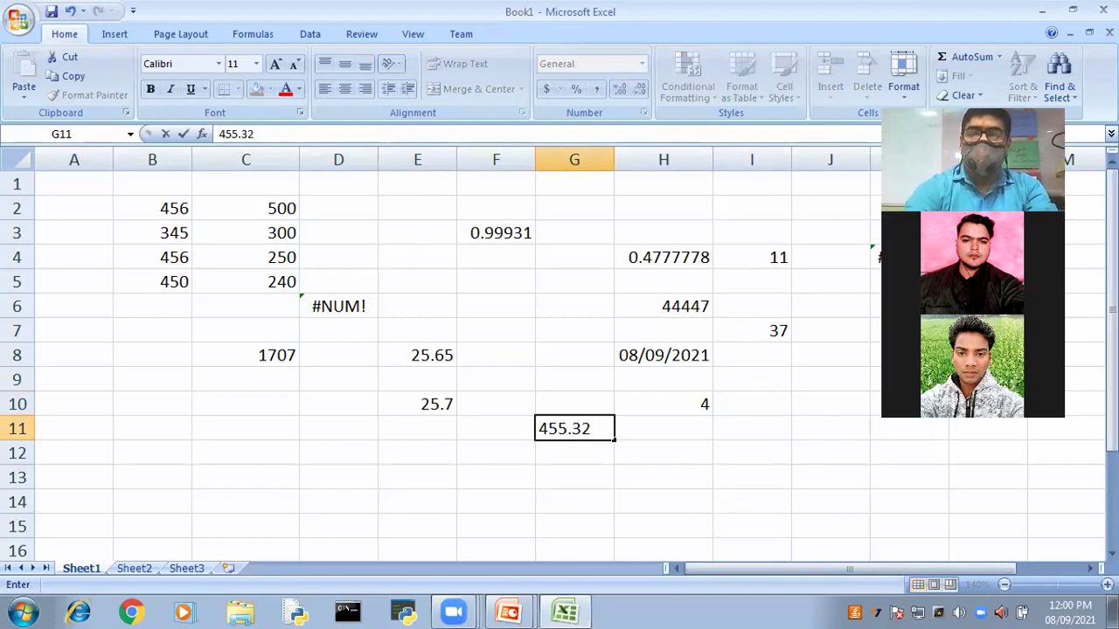
{"action": "key", "text": "Return"}
{"action": "type", "text": "=CEILING("}
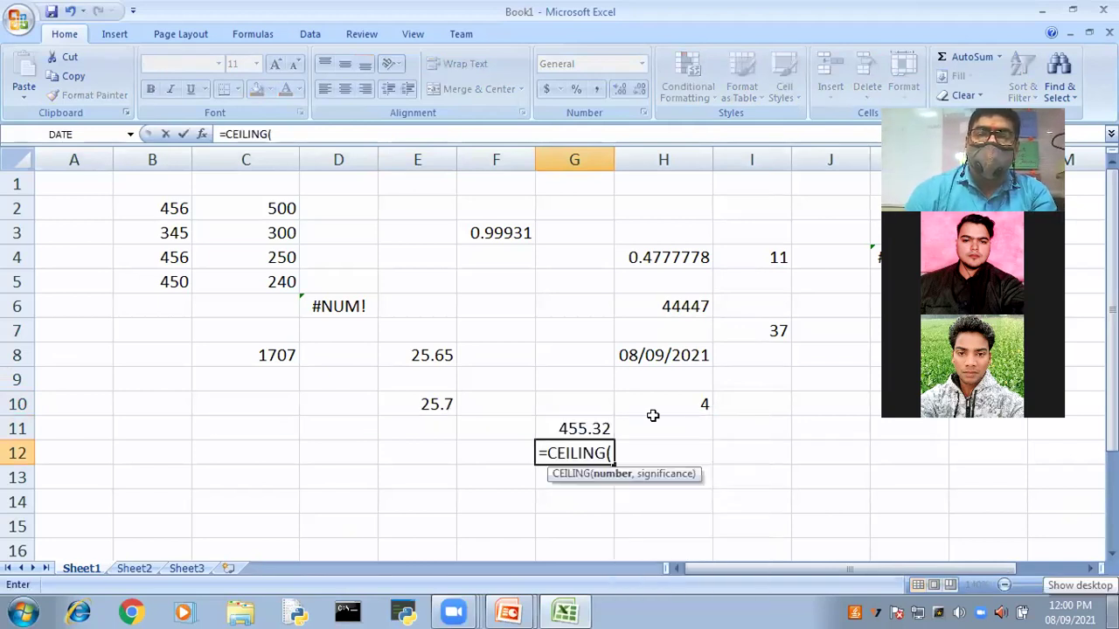
{"action": "left_click", "coordinate": [576, 429]}
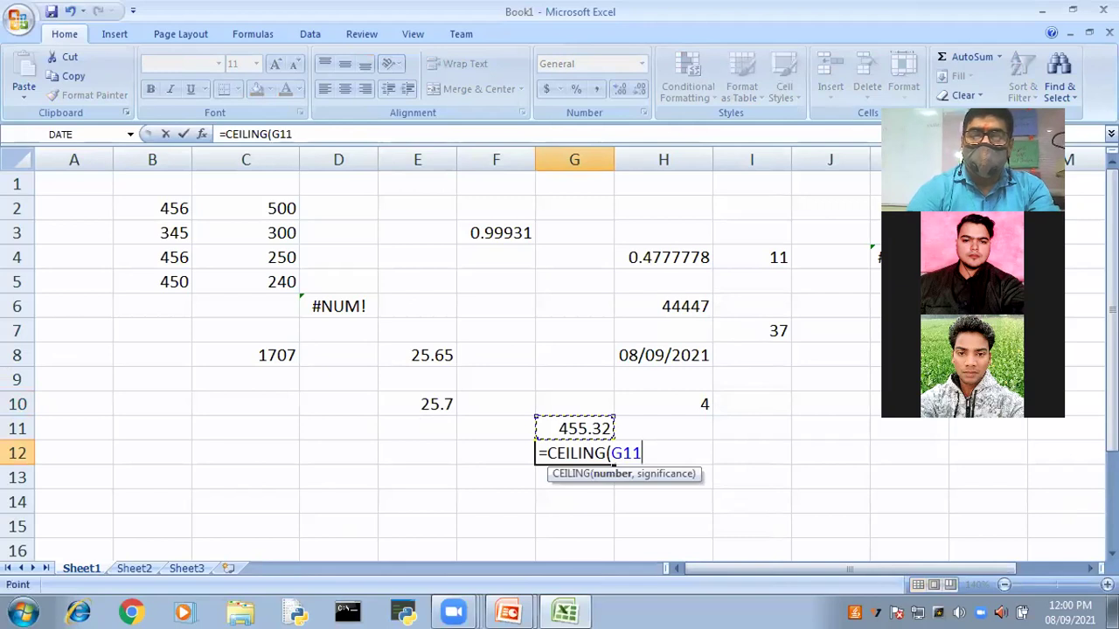
{"action": "type", "text": ","}
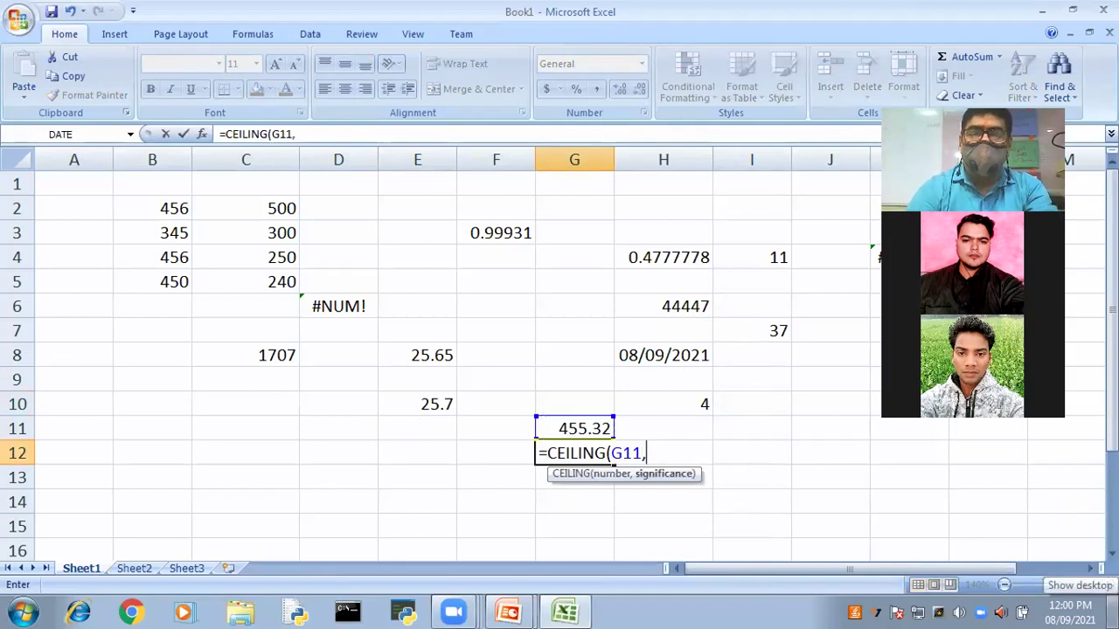
{"action": "type", "text": "10)"}
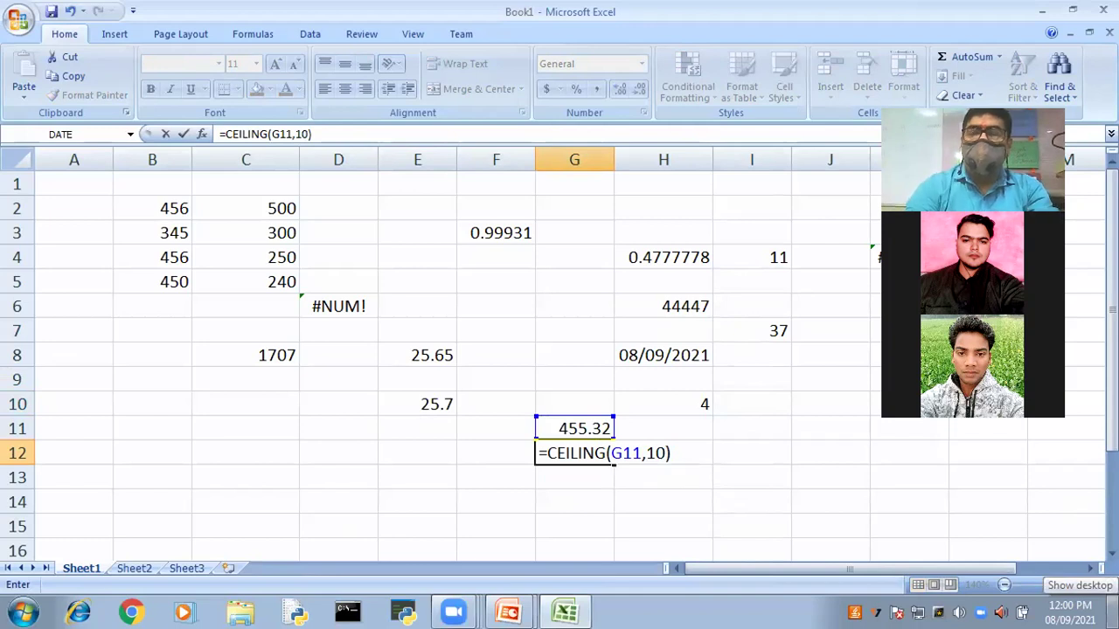
{"action": "key", "text": "Return"}
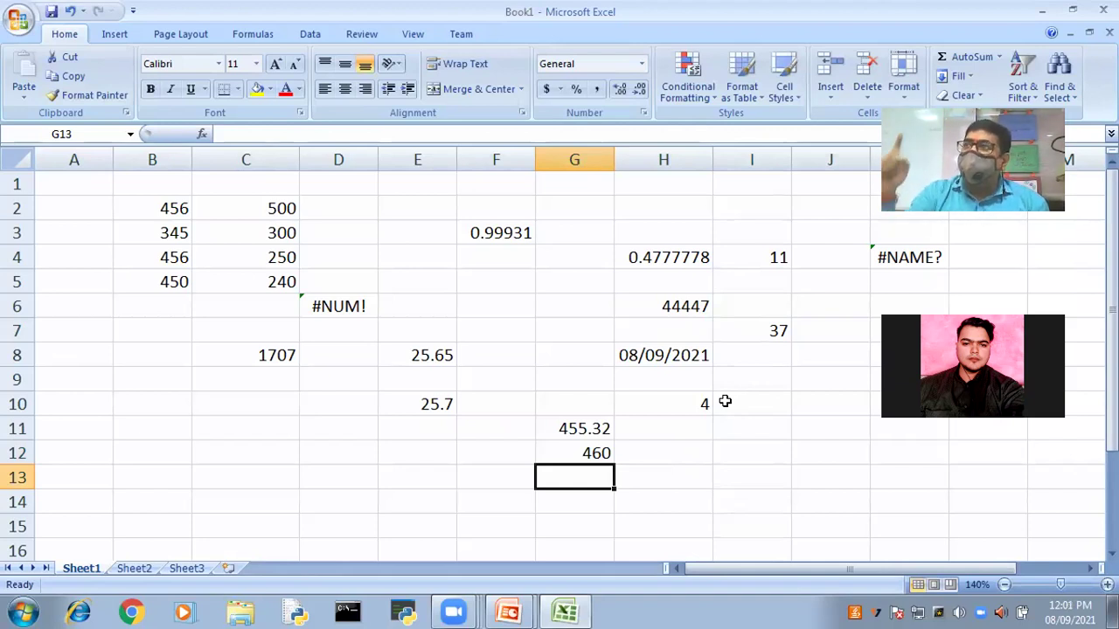
{"action": "left_click", "coordinate": [592, 429]}
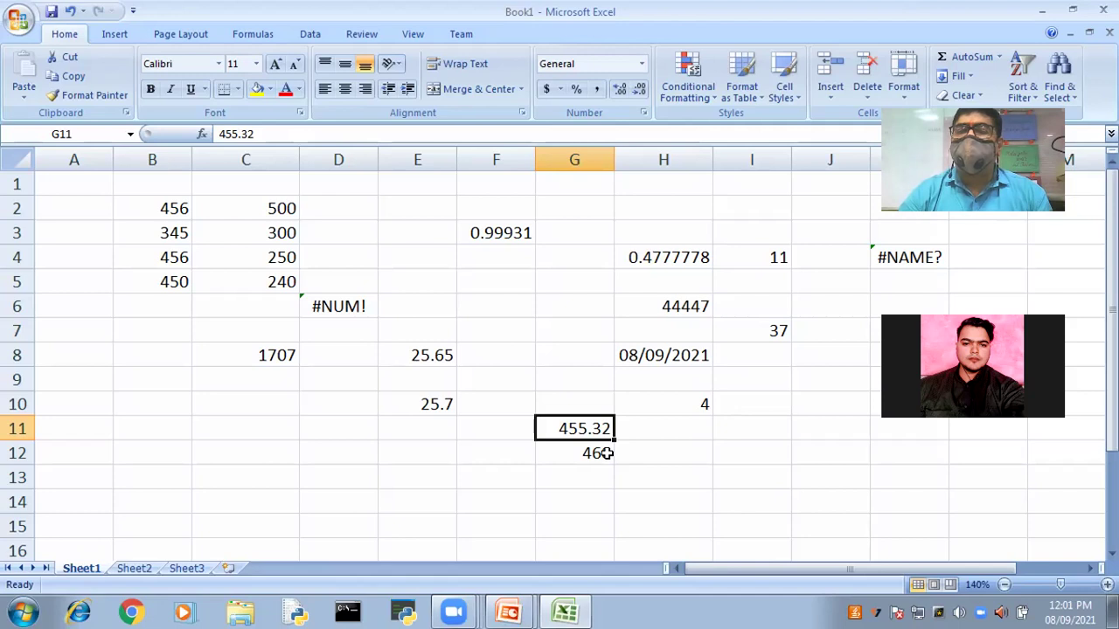
Replace CEILING with FLOOR in cell G12 so the formula is =FLOOR(G11,10), rounding down to a multiple of 10.
{"action": "key", "text": "Down"}
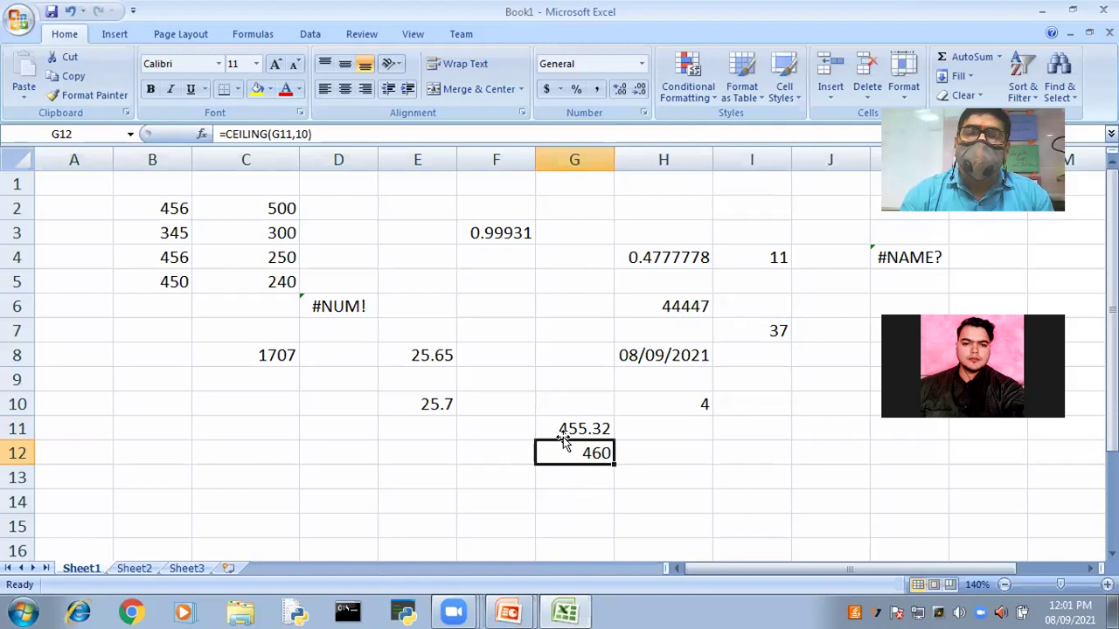
{"action": "key", "text": "Up"}
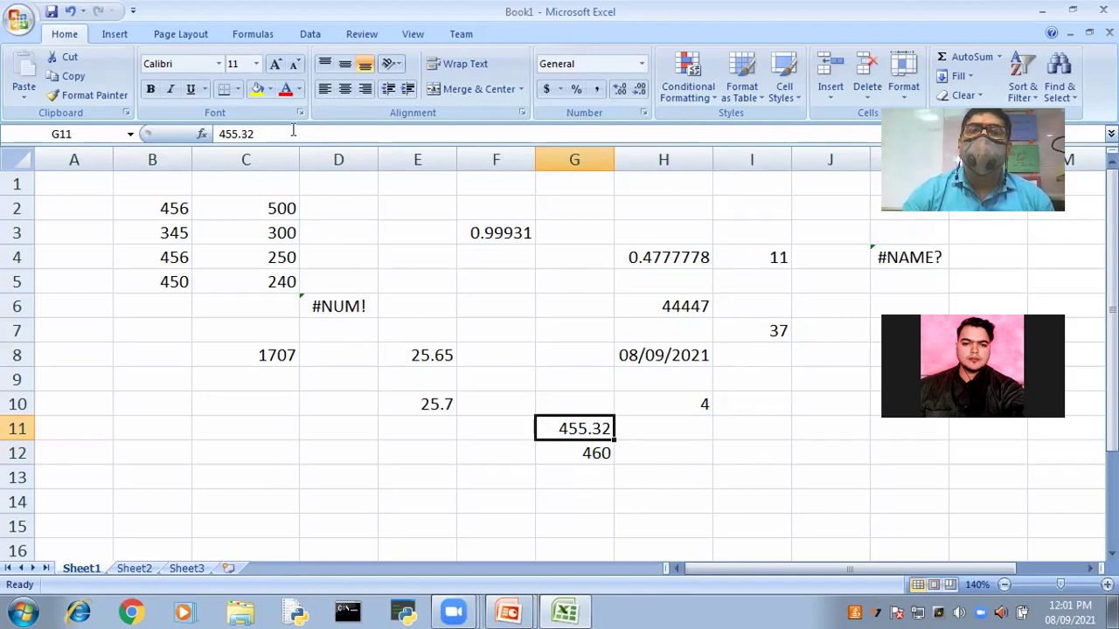
{"action": "key", "text": "Down"}
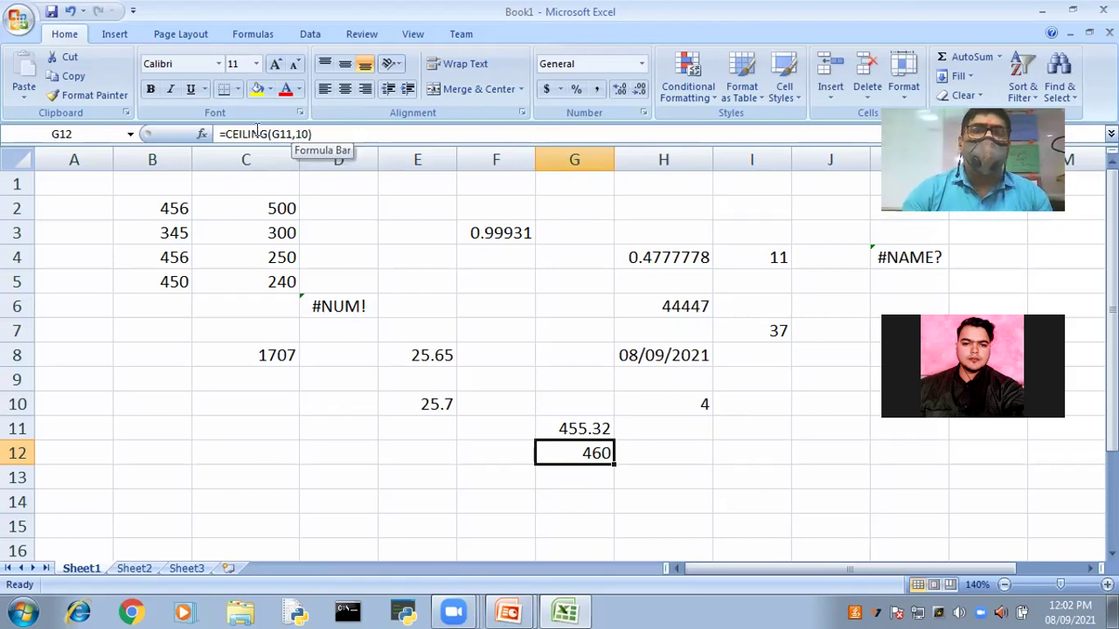
{"action": "left_click", "coordinate": [263, 133]}
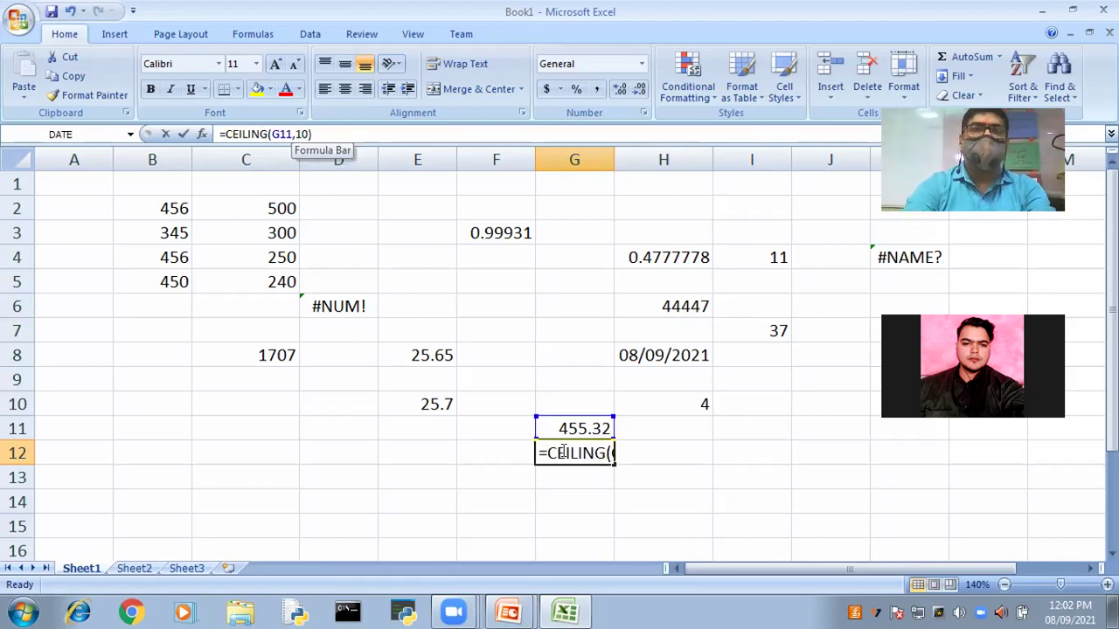
{"action": "key", "text": "Delete"}
{"action": "key", "text": "BackSpace"}
{"action": "key", "text": "BackSpace"}
{"action": "key", "text": "BackSpace"}
{"action": "key", "text": "BackSpace"}
{"action": "key", "text": "BackSpace"}
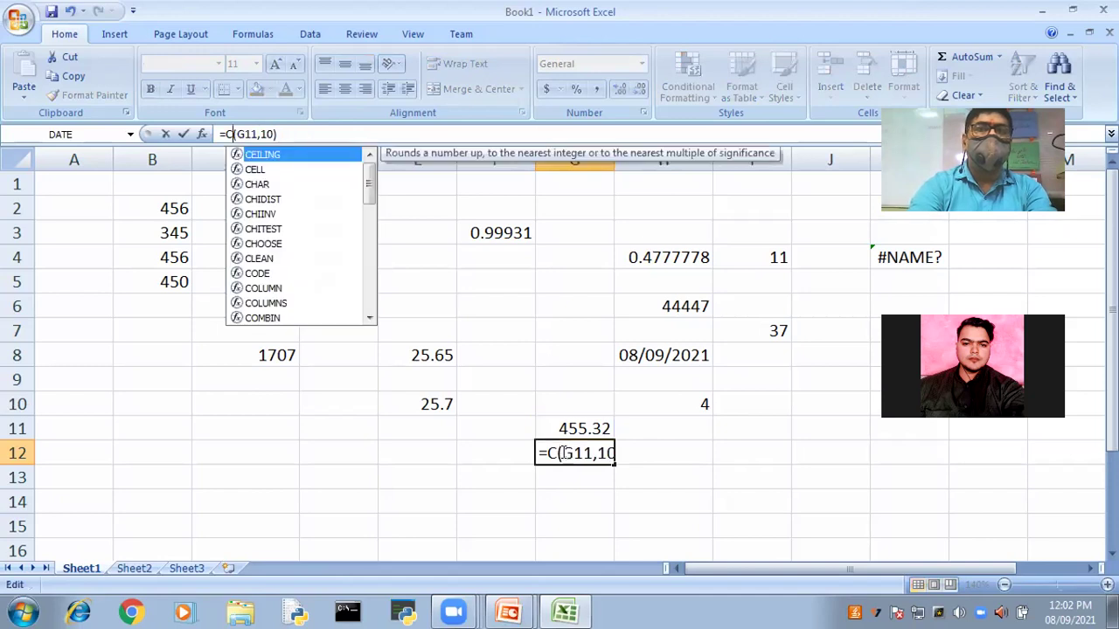
{"action": "key", "text": "BackSpace"}
{"action": "type", "text": "FL"}
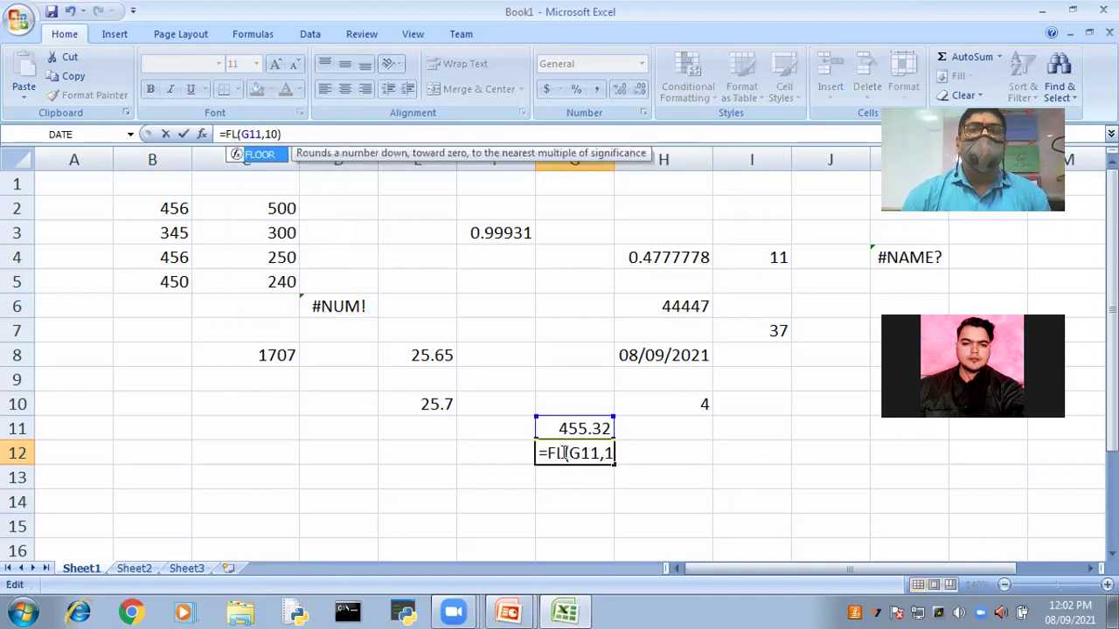
{"action": "type", "text": "OOR"}
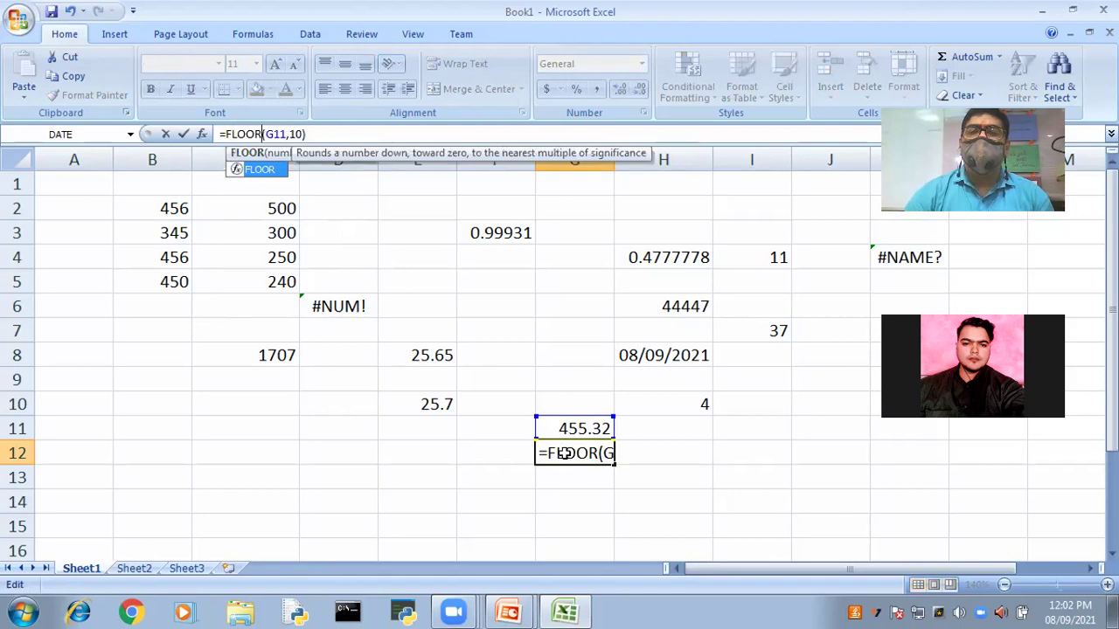
{"action": "key", "text": "Return"}
{"action": "key", "text": "Up"}
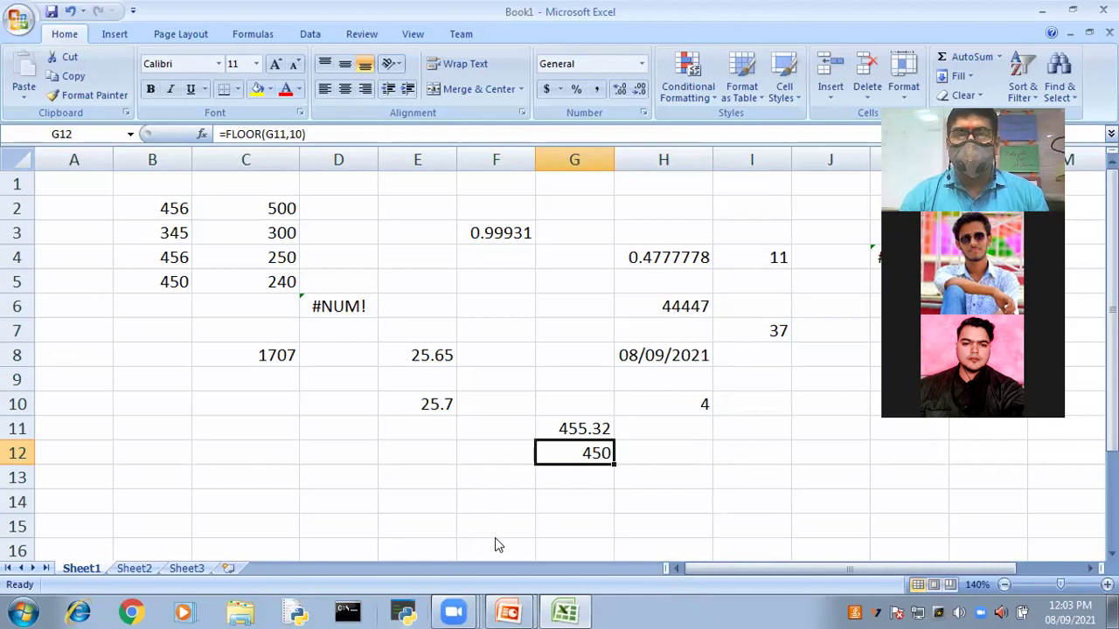
{"action": "mouse_move", "coordinate": [452, 611]}
{"action": "mouse_move", "coordinate": [565, 612]}
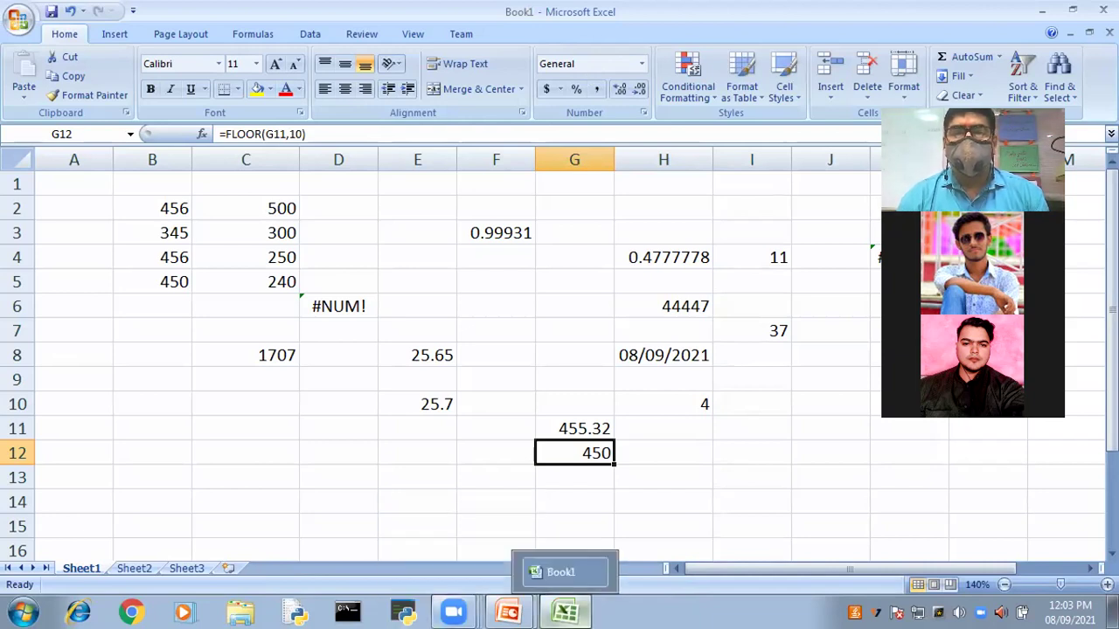